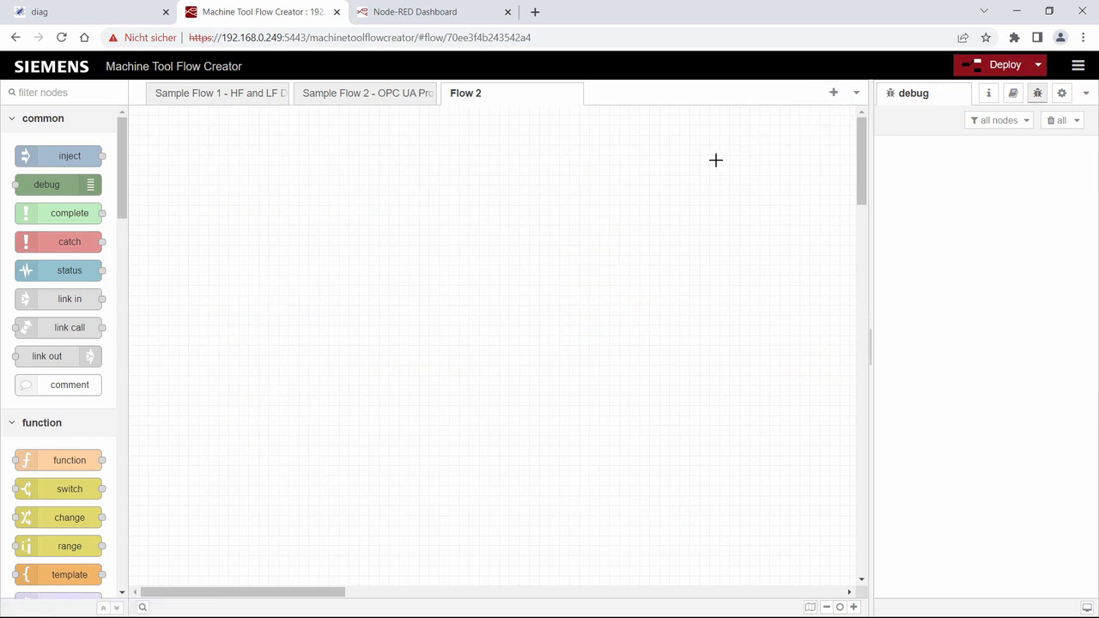
# Step: Rename the empty Flow 2 as "Tutorial 2 - SINUMERIK LF Data"
pyautogui.doubleClick(538, 100)
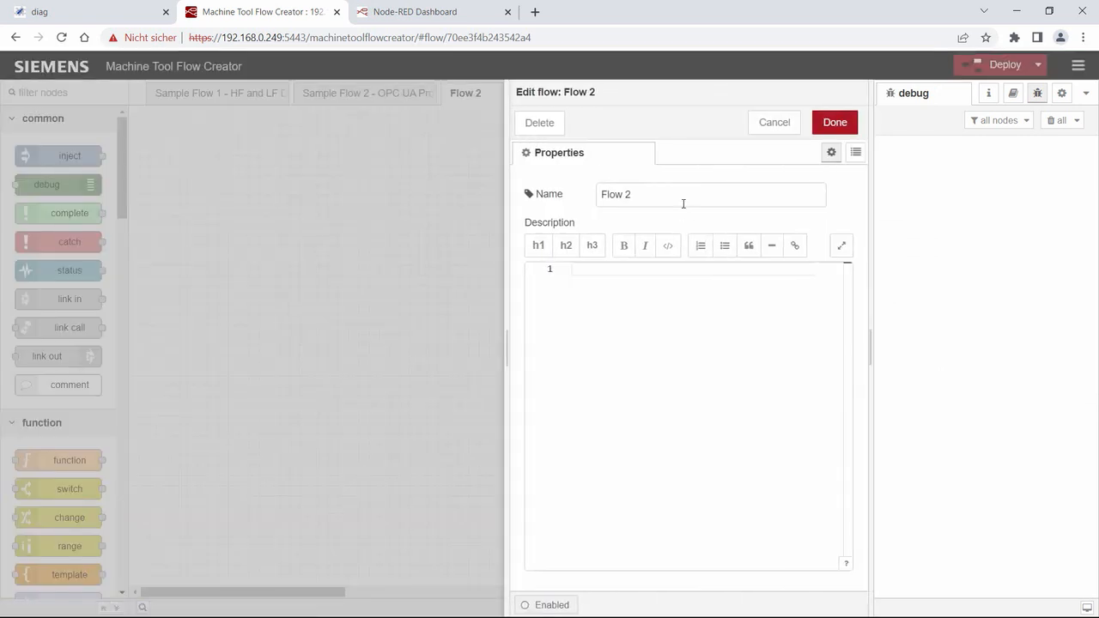
pyautogui.write('Tutoria')
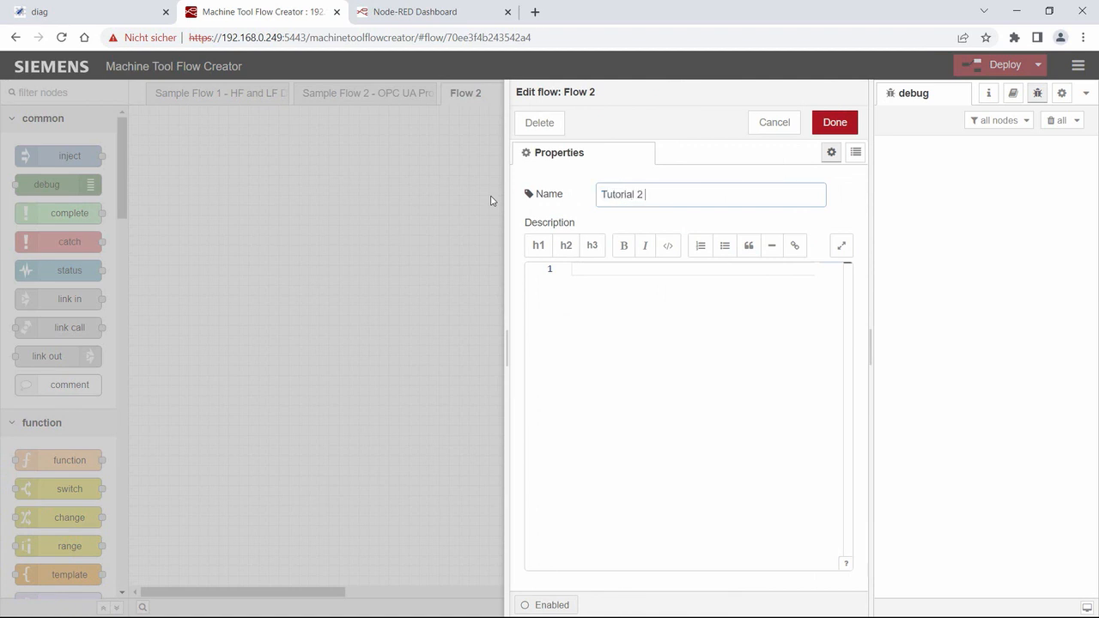
pyautogui.write('l 2 - SINUMERIK LF Data')
pyautogui.click(831, 122)
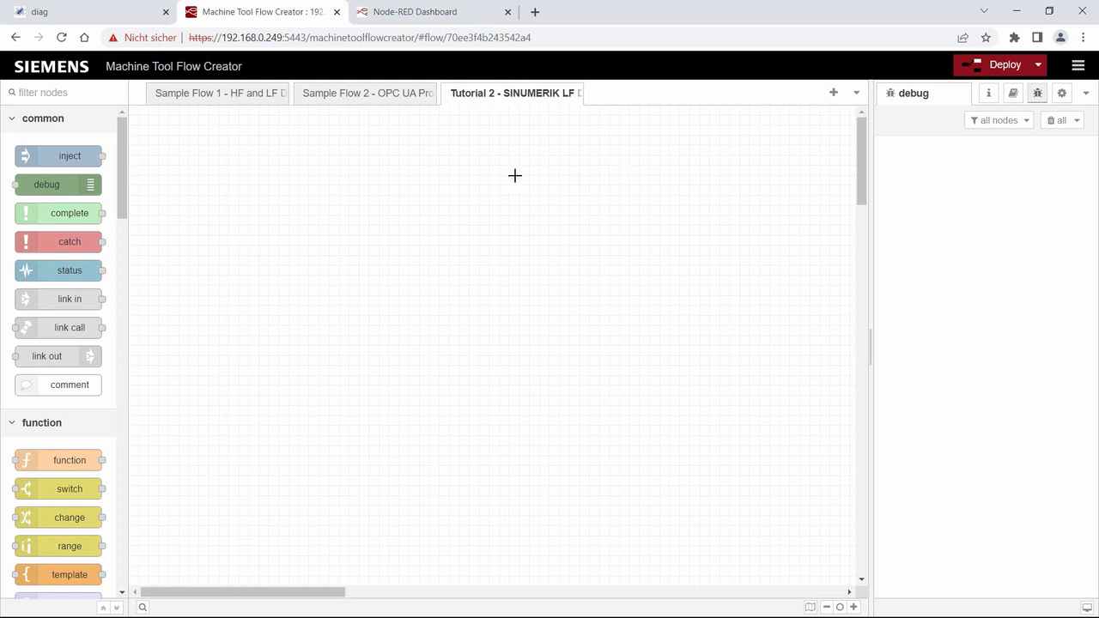
# Step: Add an inject node and a Parameter Service Reader node to the Tutorial 2 flow and wire the inject node to the reader
pyautogui.moveTo(68, 155); pyautogui.dragTo(266, 176)
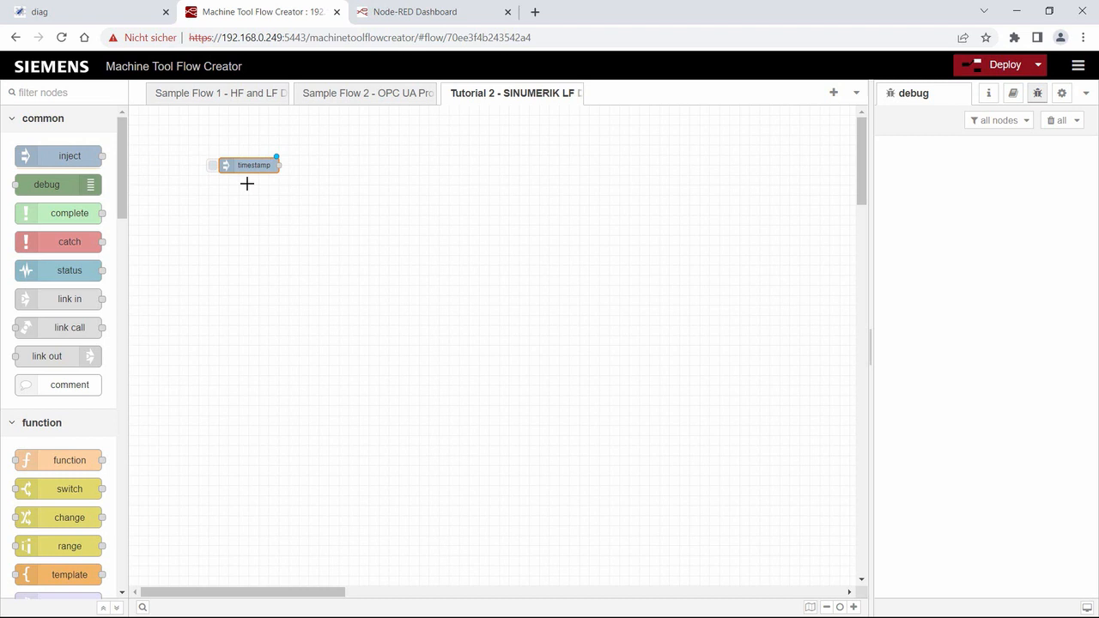
pyautogui.scroll(-1, 70, 355)
pyautogui.scroll(-15, 71, 355)
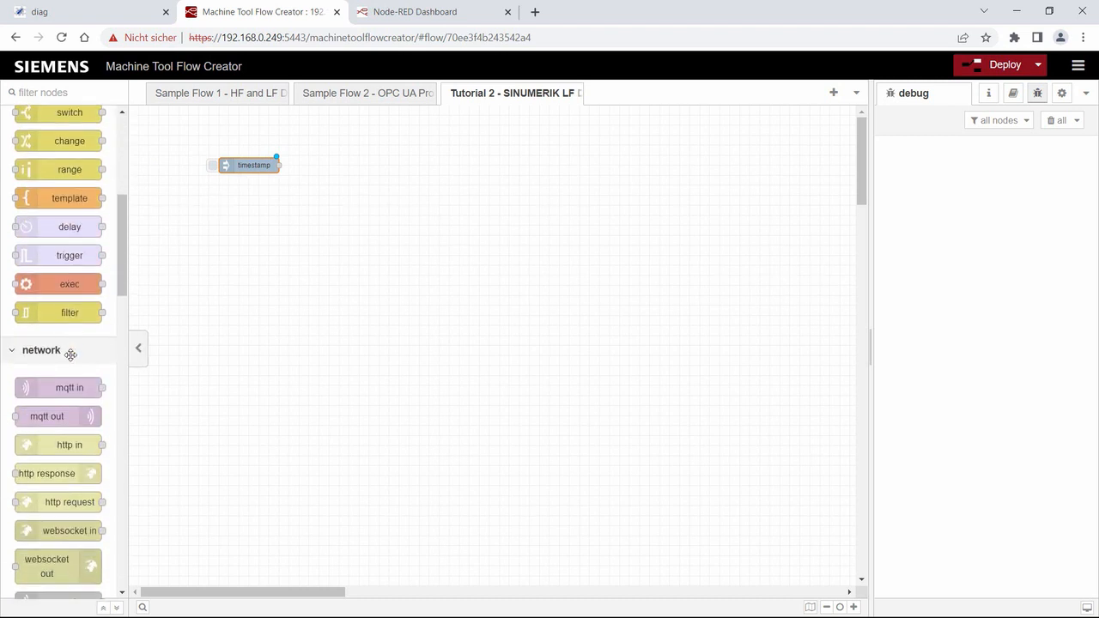
pyautogui.scroll(-4, 70, 354)
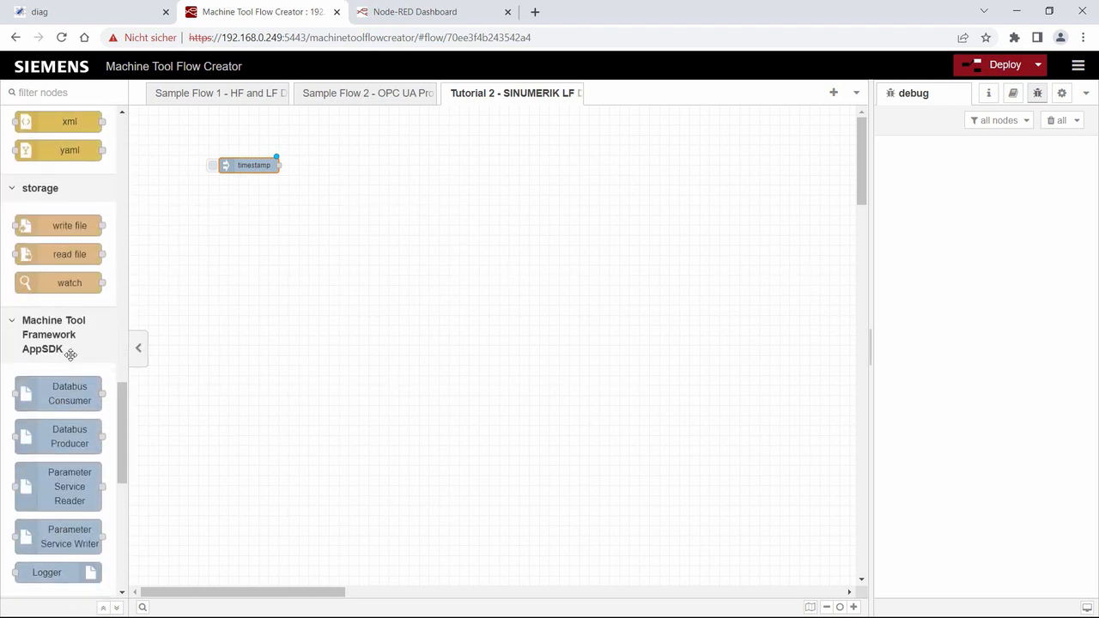
pyautogui.moveTo(74, 475); pyautogui.dragTo(413, 169)
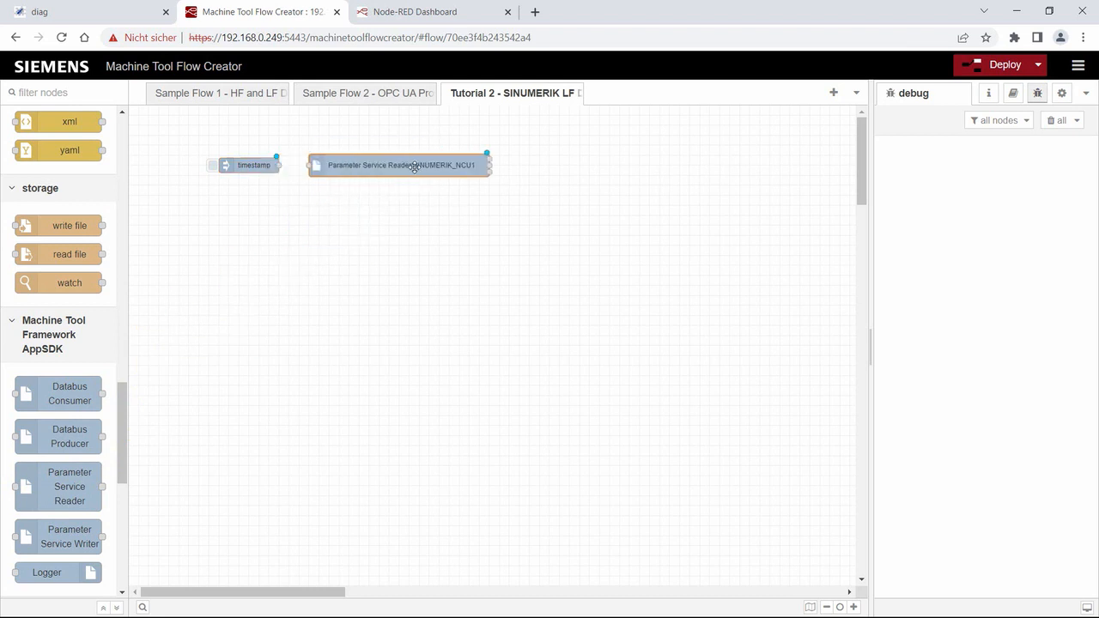
pyautogui.moveTo(276, 164); pyautogui.dragTo(312, 165)
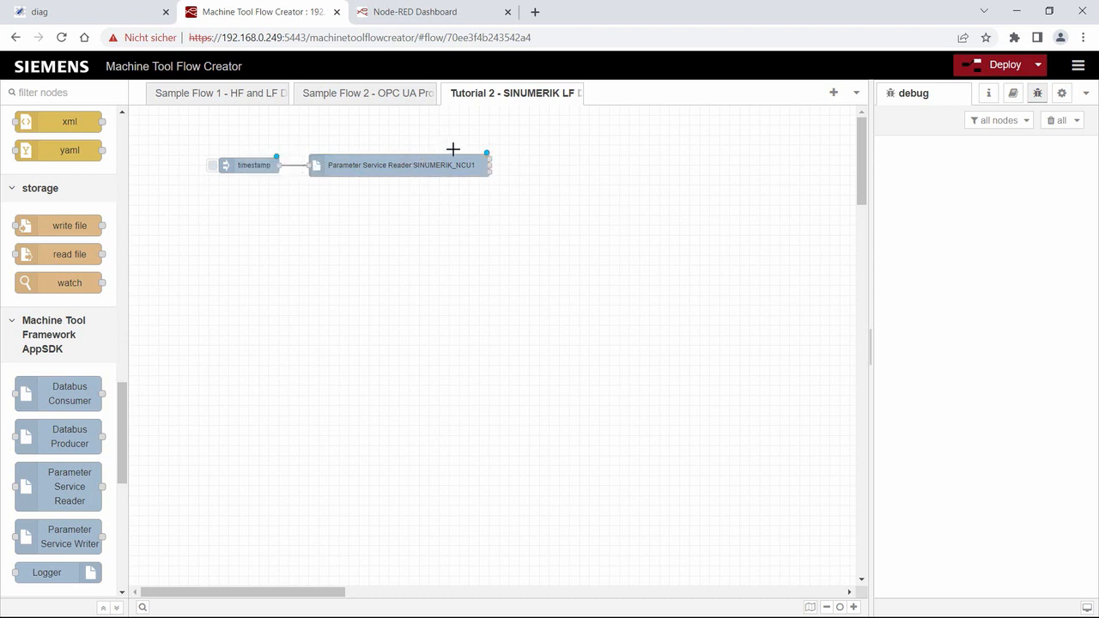
# Step: Copy the type cast comment, the output type cast function and the error message and return code debug nodes from Sample Flow 2 into Tutorial 2
pyautogui.click(395, 96)
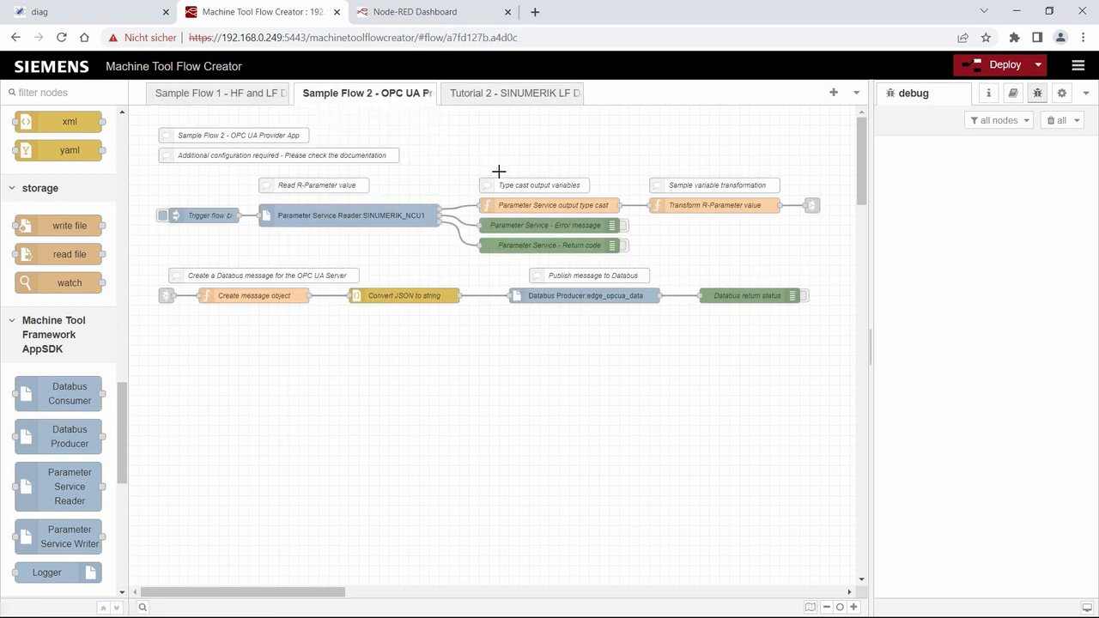
pyautogui.click(502, 182)
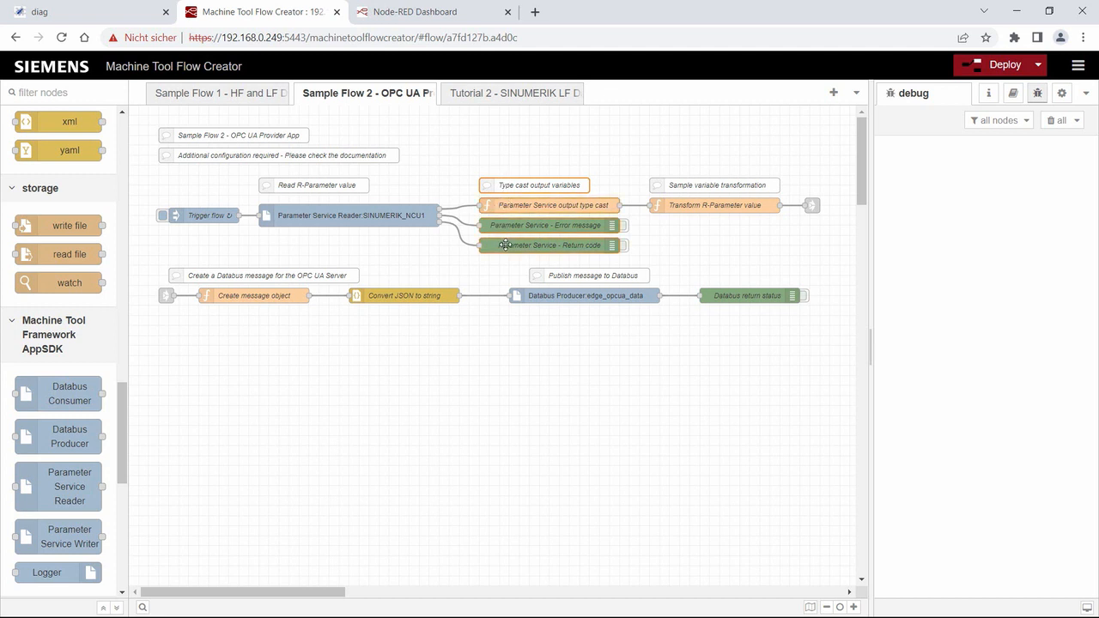
pyautogui.hotkey('ctrl', 'c')
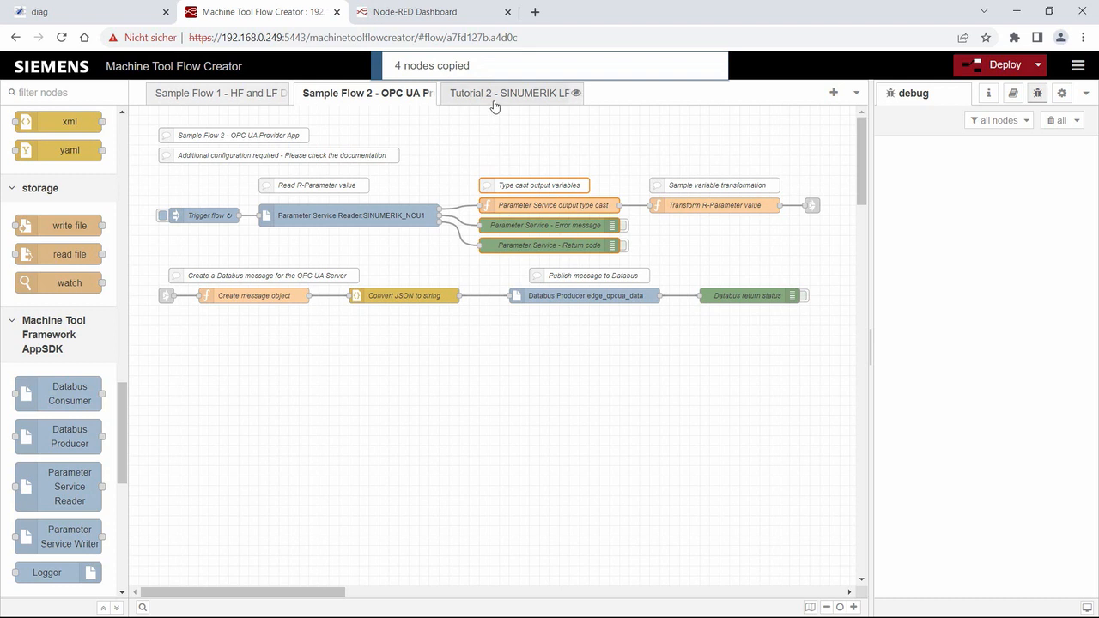
pyautogui.click(495, 96)
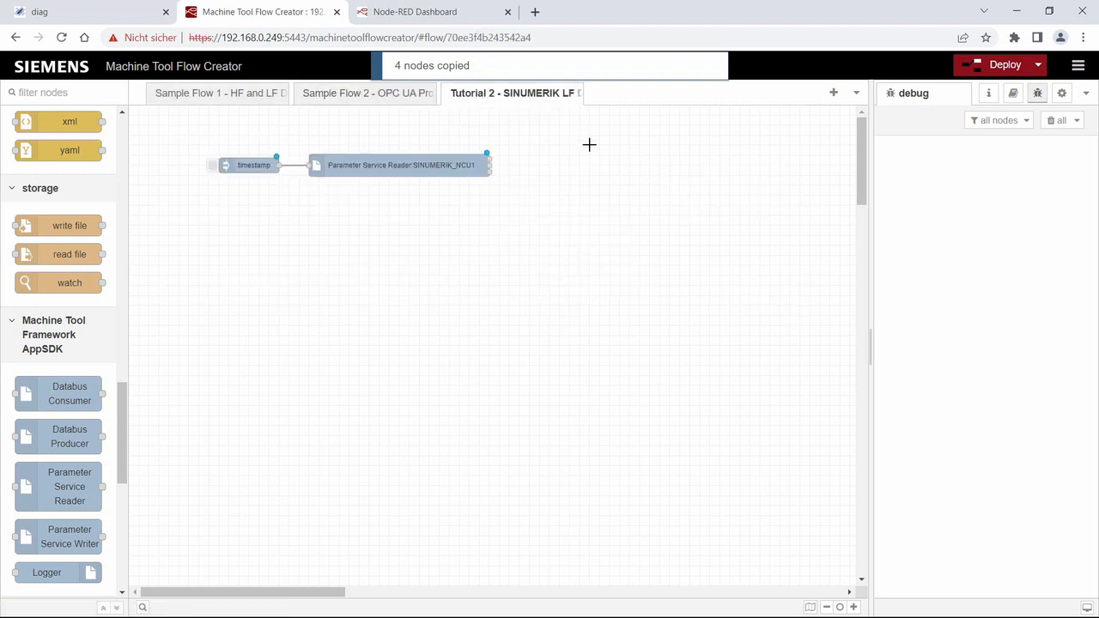
pyautogui.hotkey('ctrl', 'v')
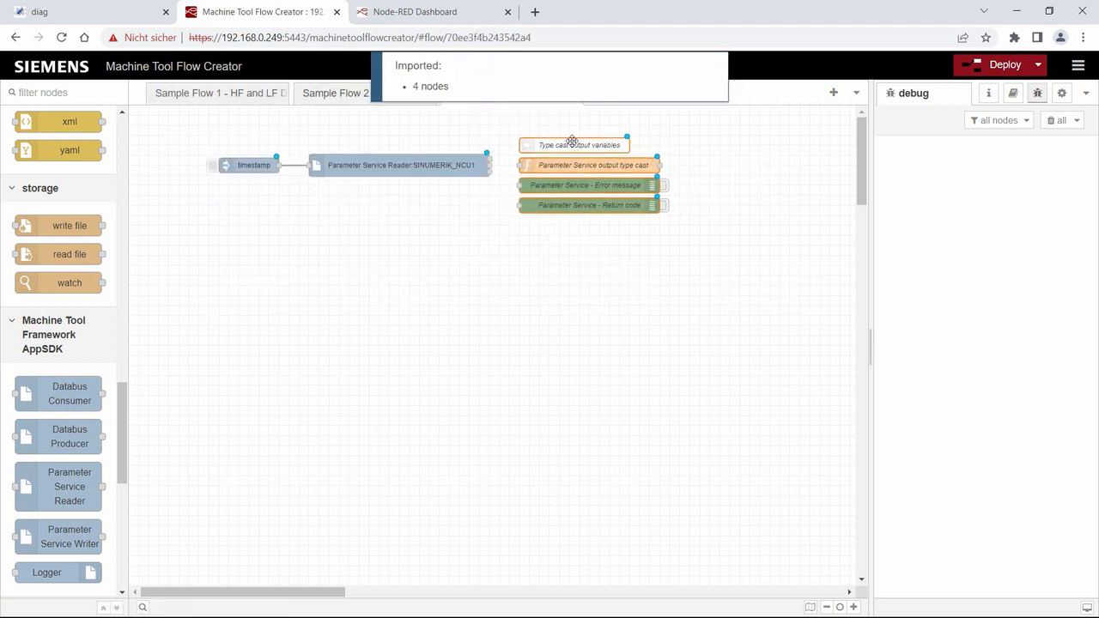
pyautogui.click(573, 138)
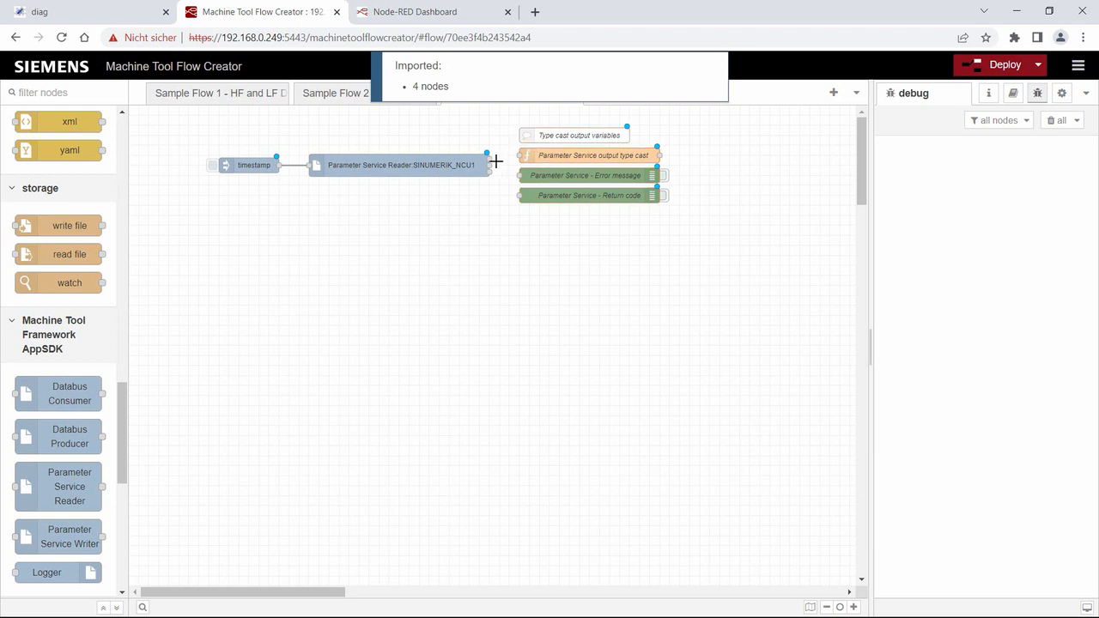
# Step: Wire the reader's three outputs to the type cast, error message and return code nodes, and connect a new debug node after the type cast function
pyautogui.moveTo(491, 165); pyautogui.dragTo(520, 157)
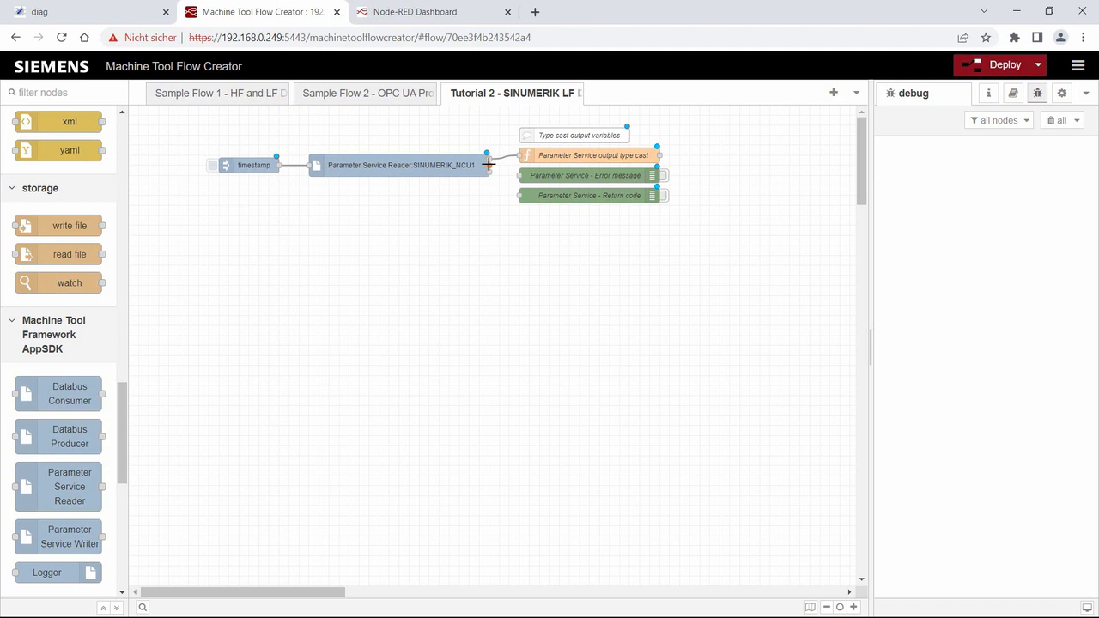
pyautogui.moveTo(490, 169); pyautogui.dragTo(522, 194)
pyautogui.scroll(10, 93, 240)
pyautogui.scroll(5, 93, 240)
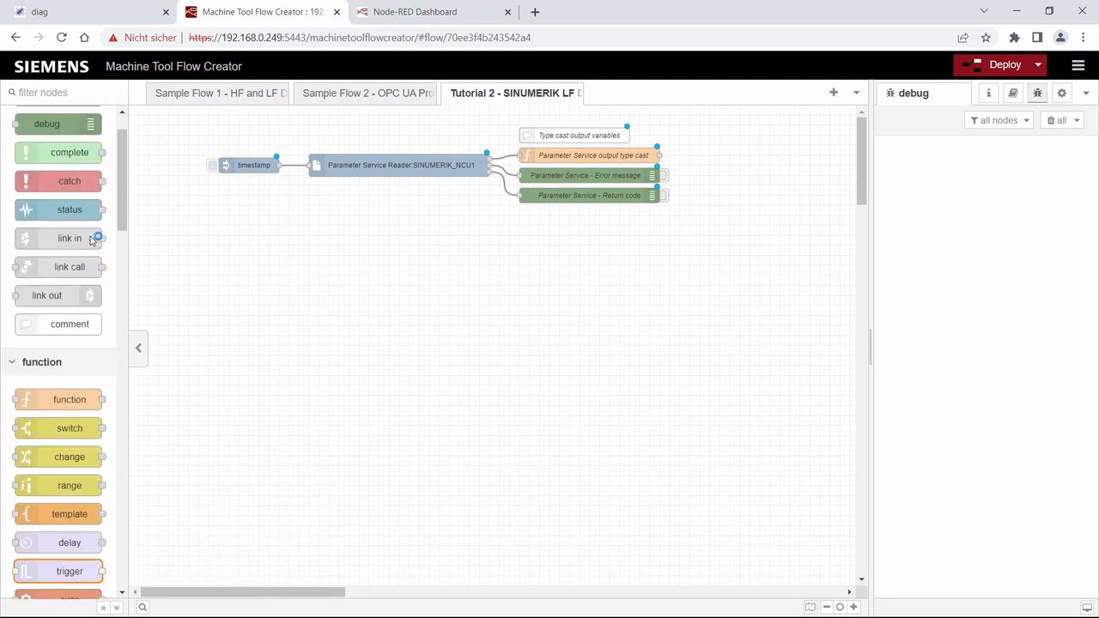
pyautogui.moveTo(82, 142); pyautogui.dragTo(731, 163)
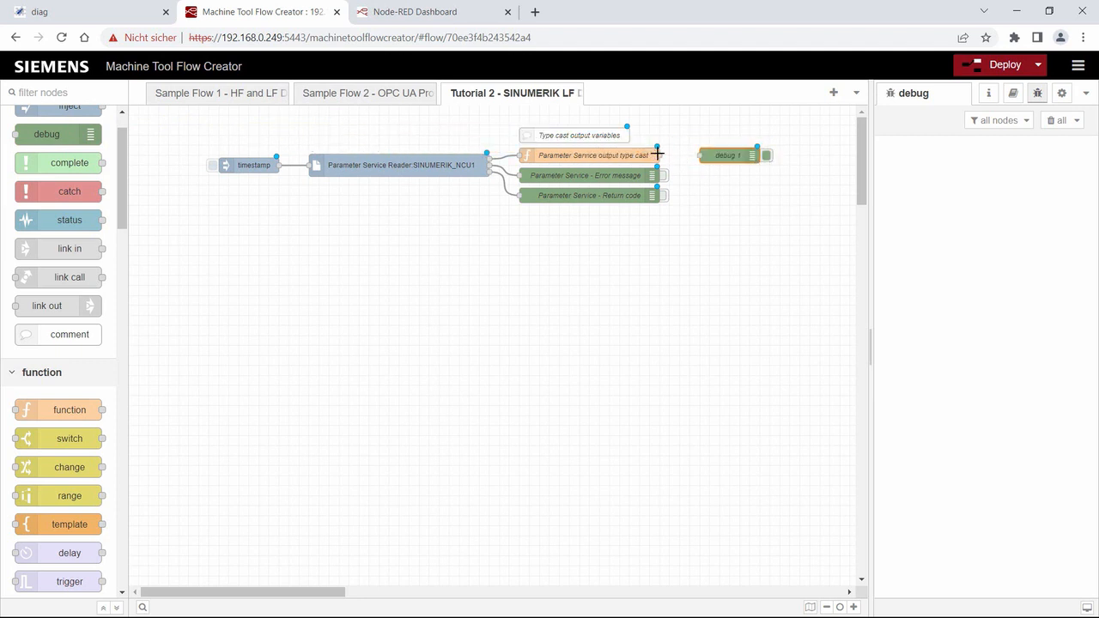
pyautogui.moveTo(658, 155); pyautogui.dragTo(703, 155)
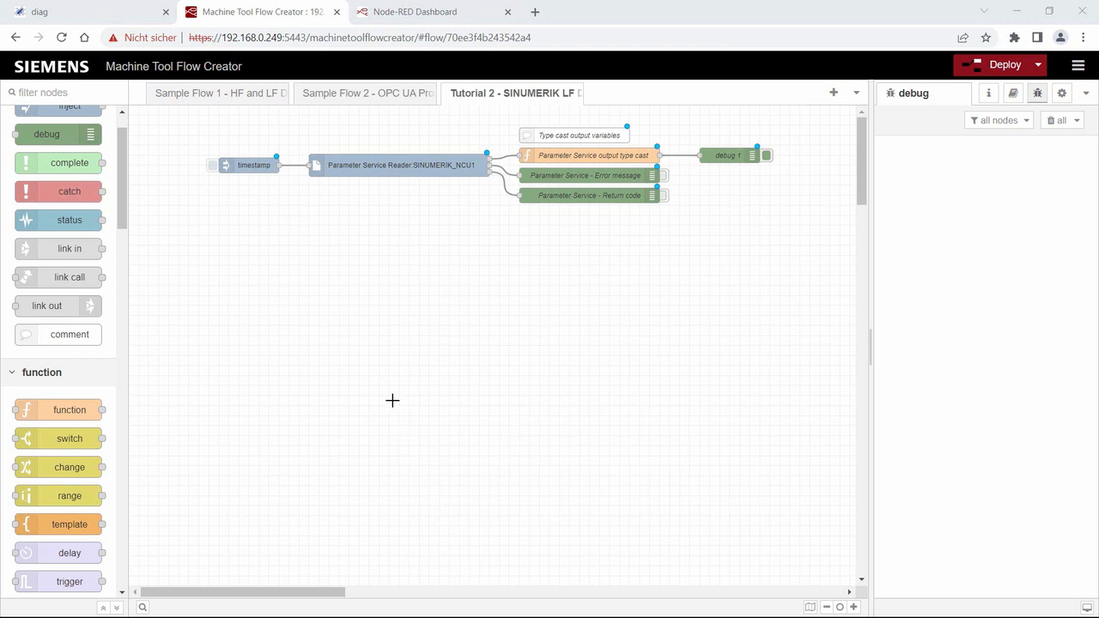
# Step: Set the inject node's payload to a JSON array of variable_name objects: /Channel/State/progstatus[u1,c1], DB2.DBX185.4 and /NC/_N_NC_GD2_ACX/EDGE_AMWMONITOR_RESULT
pyautogui.click(262, 164)
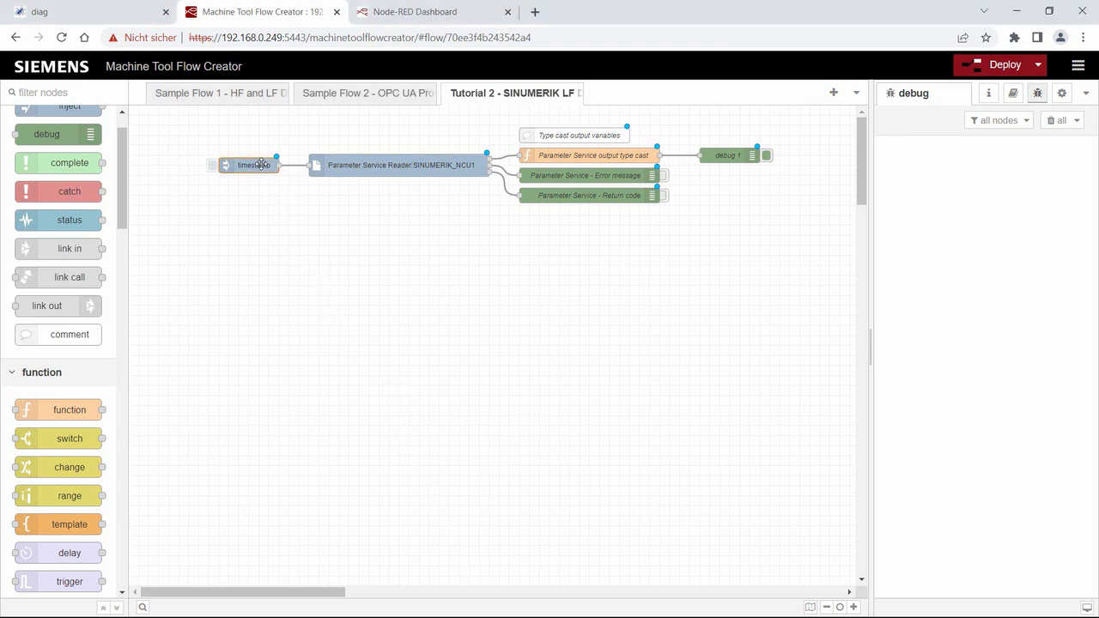
pyautogui.doubleClick(261, 164)
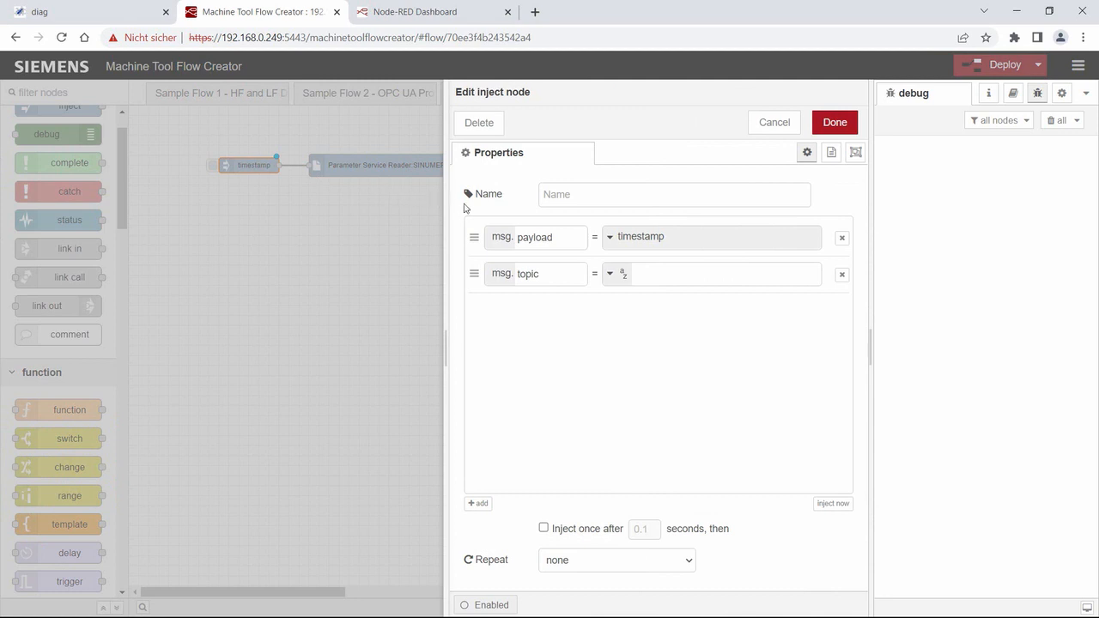
pyautogui.click(639, 239)
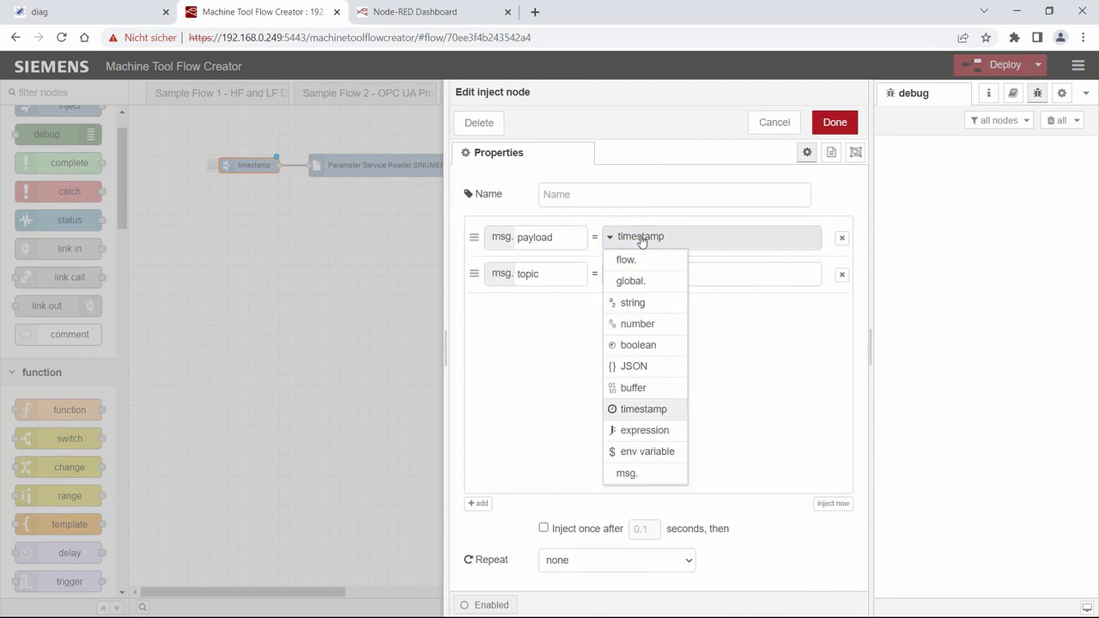
pyautogui.click(662, 367)
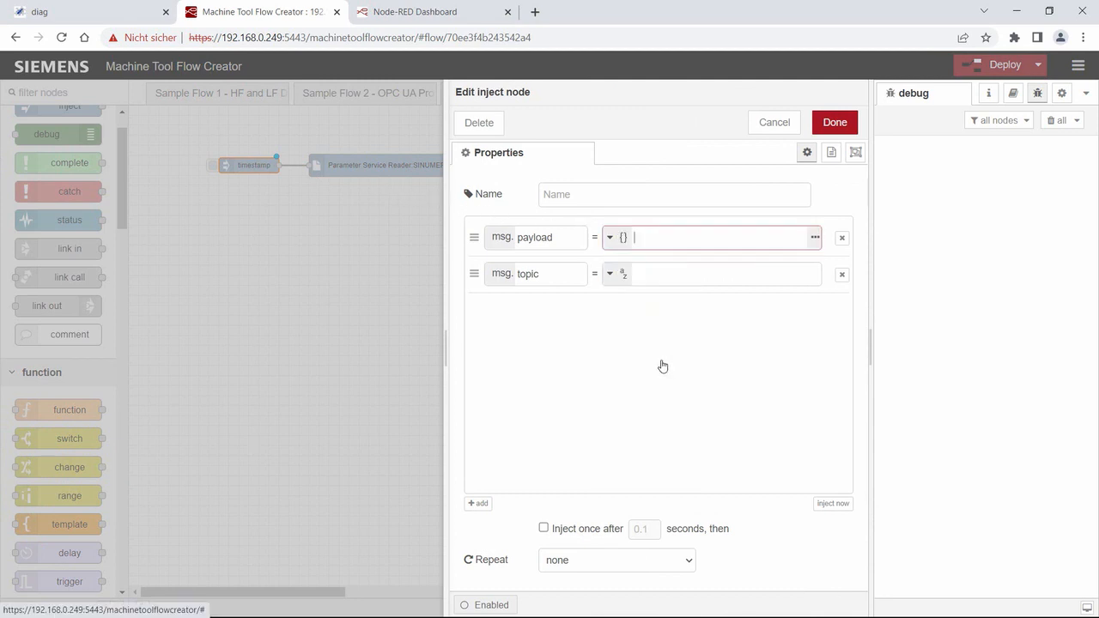
pyautogui.click(815, 246)
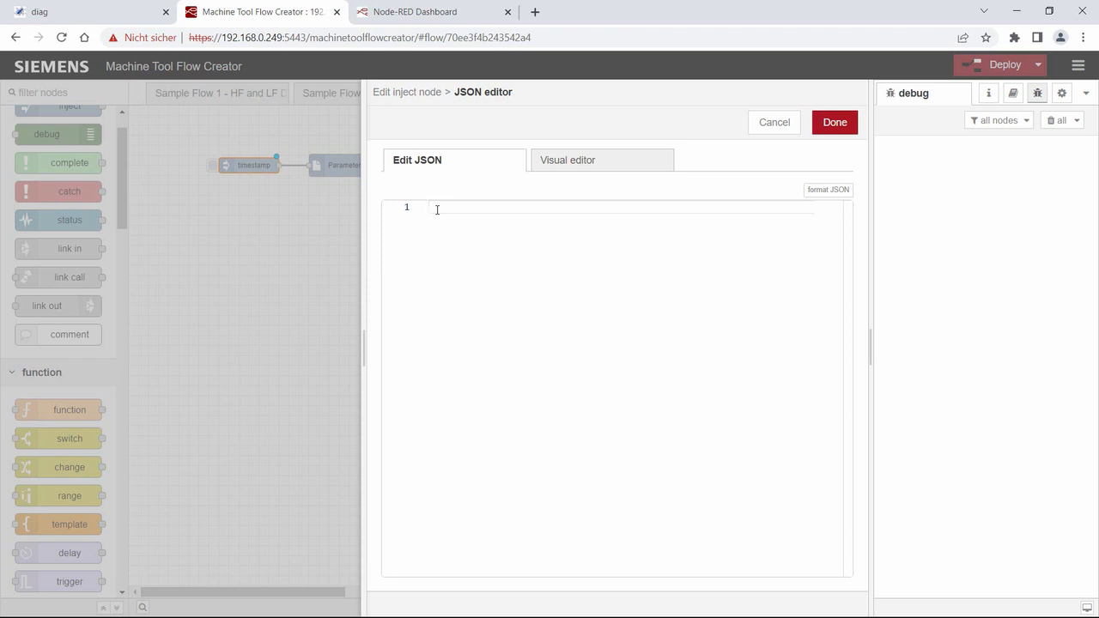
pyautogui.write('[     {         "variable_name": "/Channel/State/progstatus[u1,c1]"     },     {         "variable_name": "DB2.DBX185.4"     },     {         "variable_name": "/NC/_N_NC_GD2_ACX/EDGE_AMWMONITOR_RESULT"     } ]')
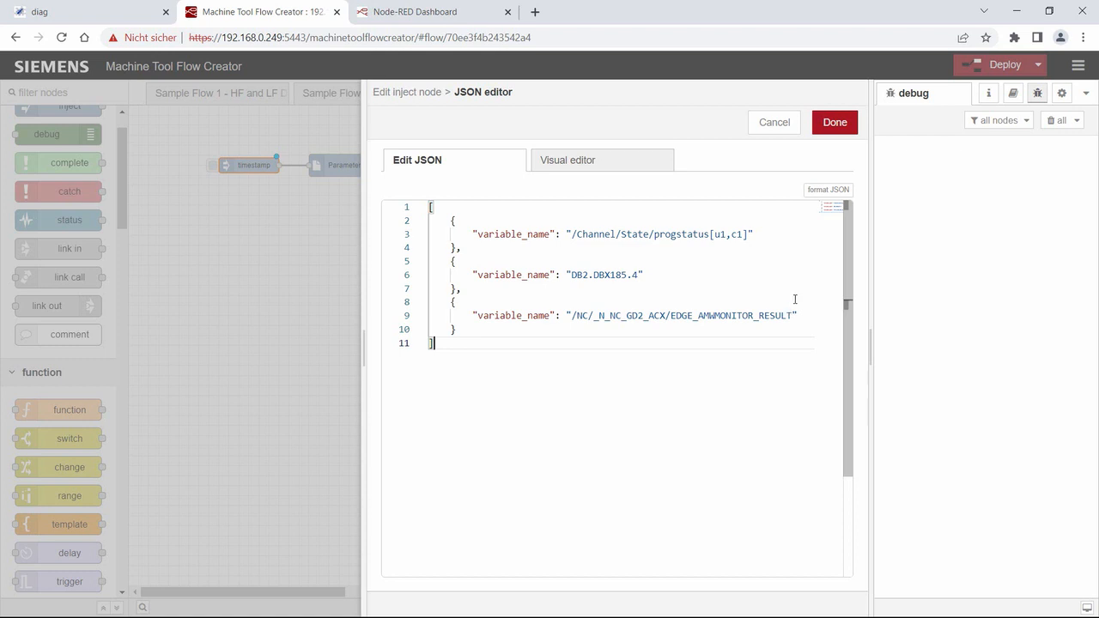
pyautogui.click(829, 131)
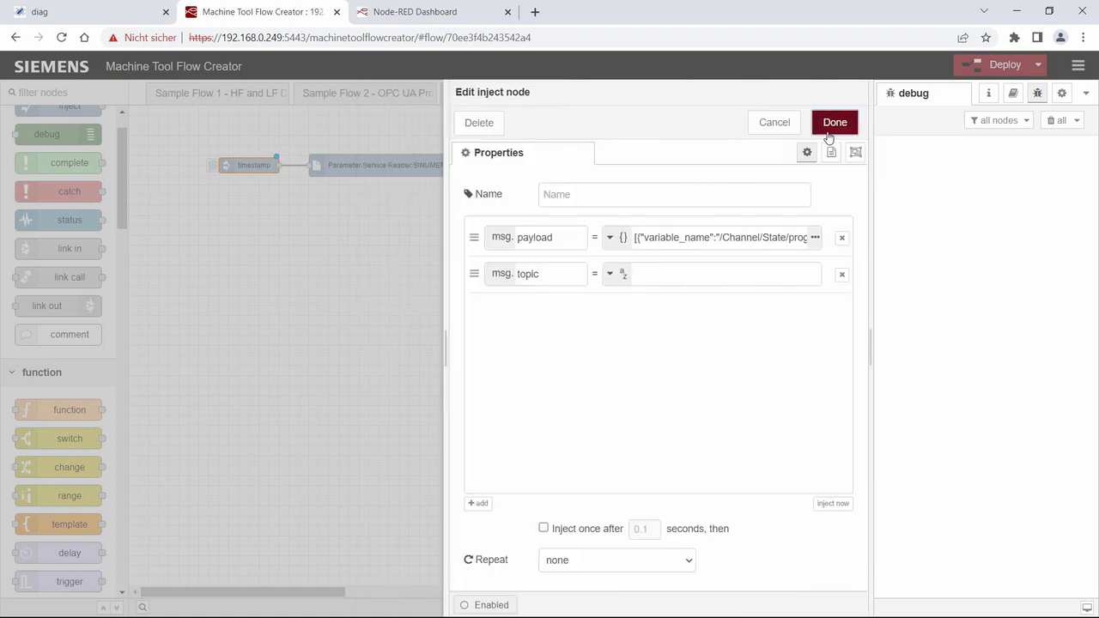
pyautogui.click(828, 135)
pyautogui.click(827, 130)
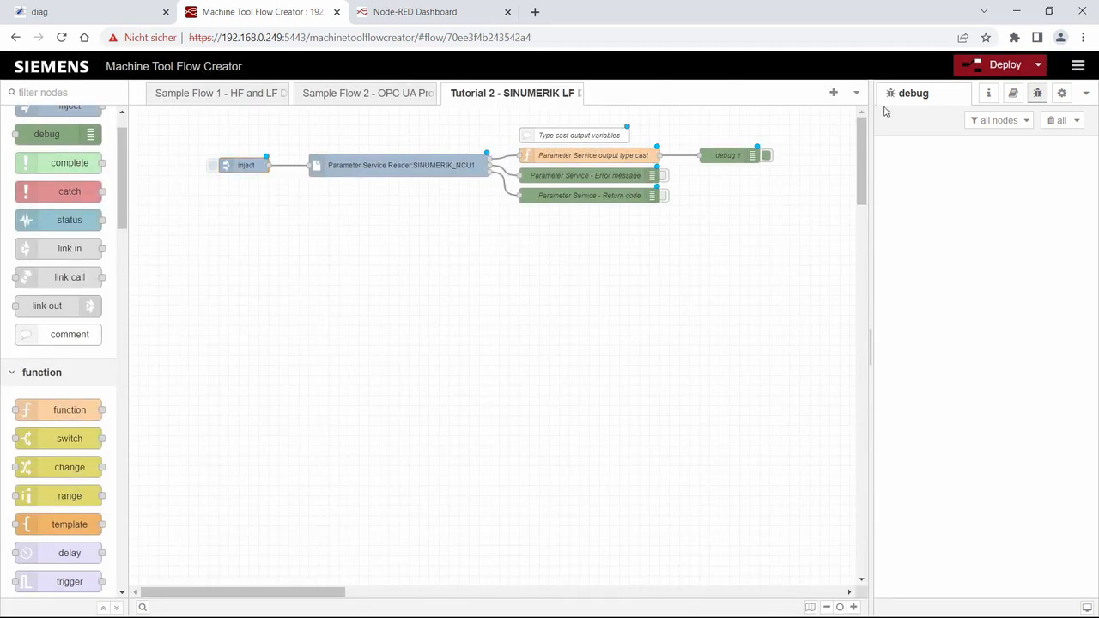
# Step: Deploy the flow, trigger the inject node and expand the resulting payload object in the debug output
pyautogui.click(968, 74)
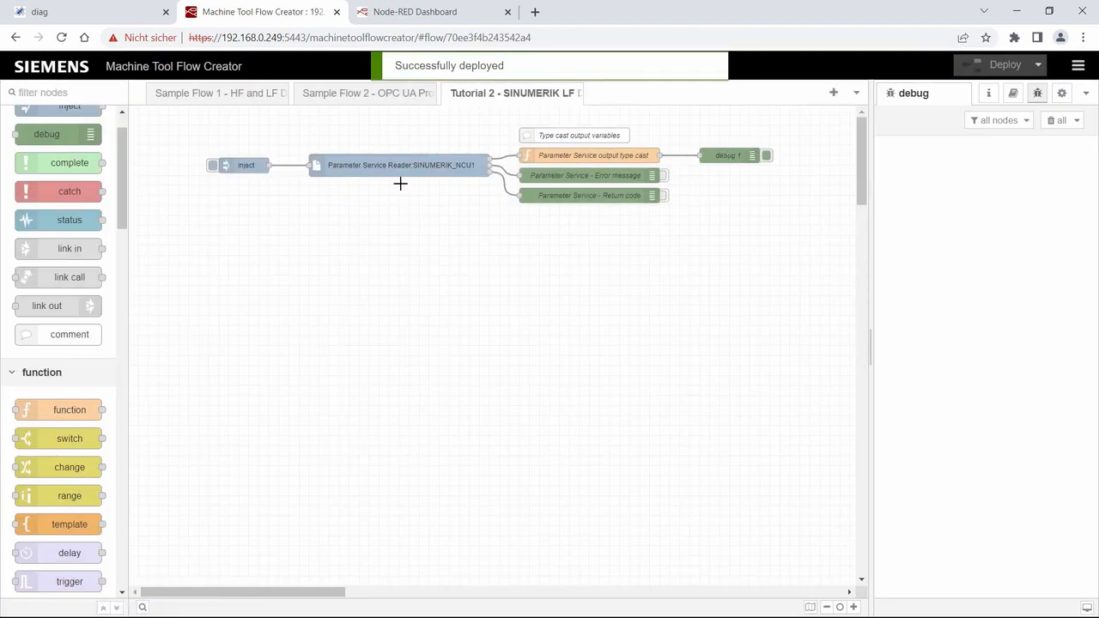
pyautogui.click(214, 168)
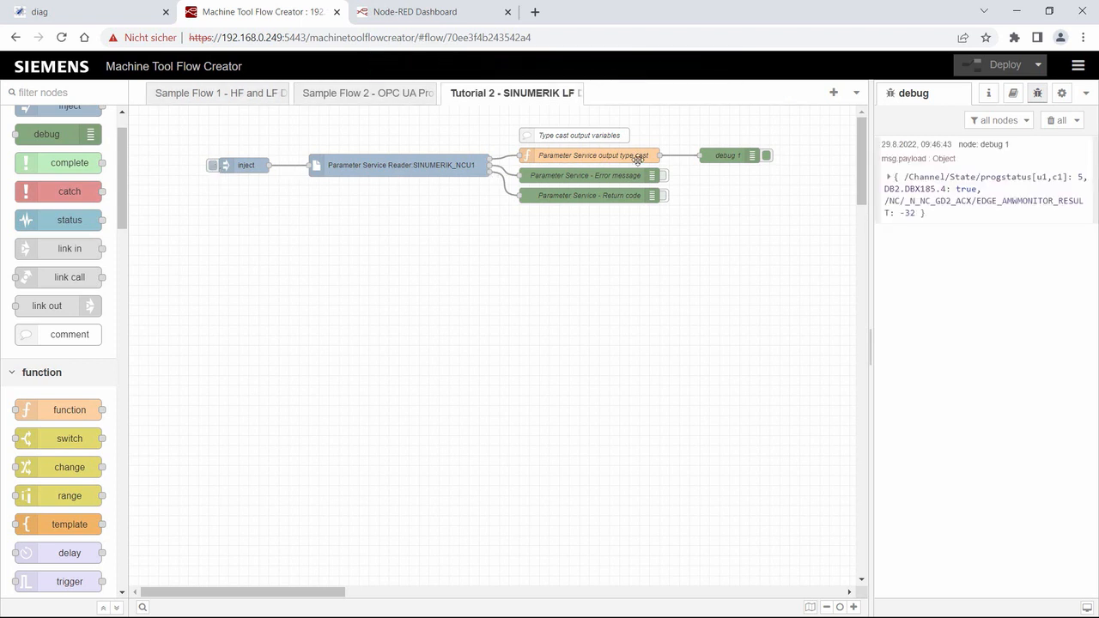
pyautogui.click(895, 196)
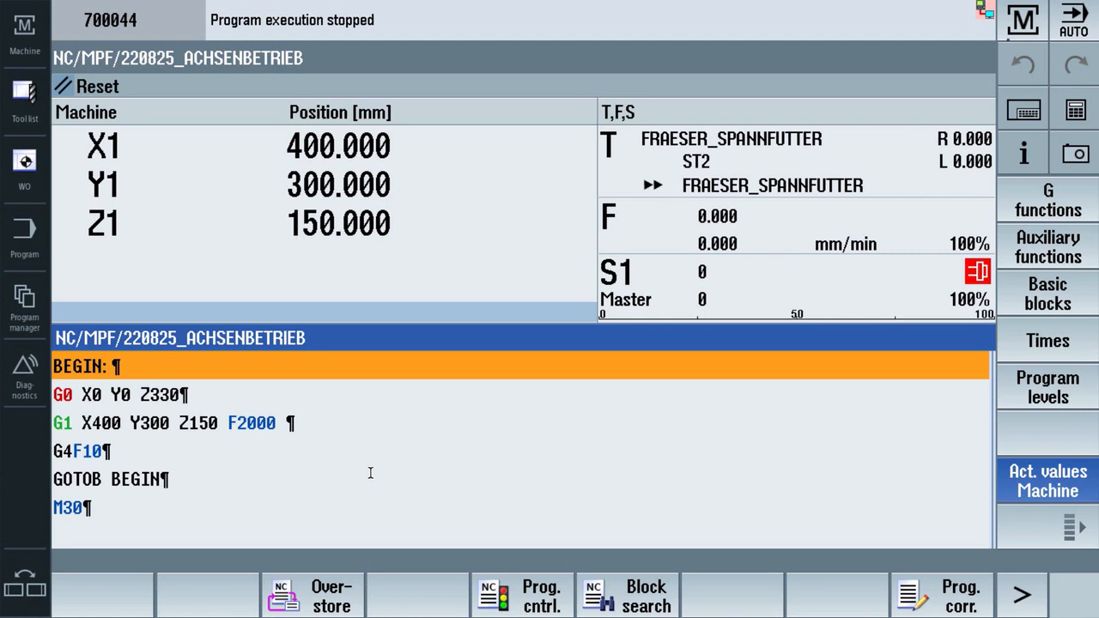
# Step: Switch to the machine control interface and check EDGE_AMWMONITOR_RESULT in the global user variables
pyautogui.click(1038, 13)
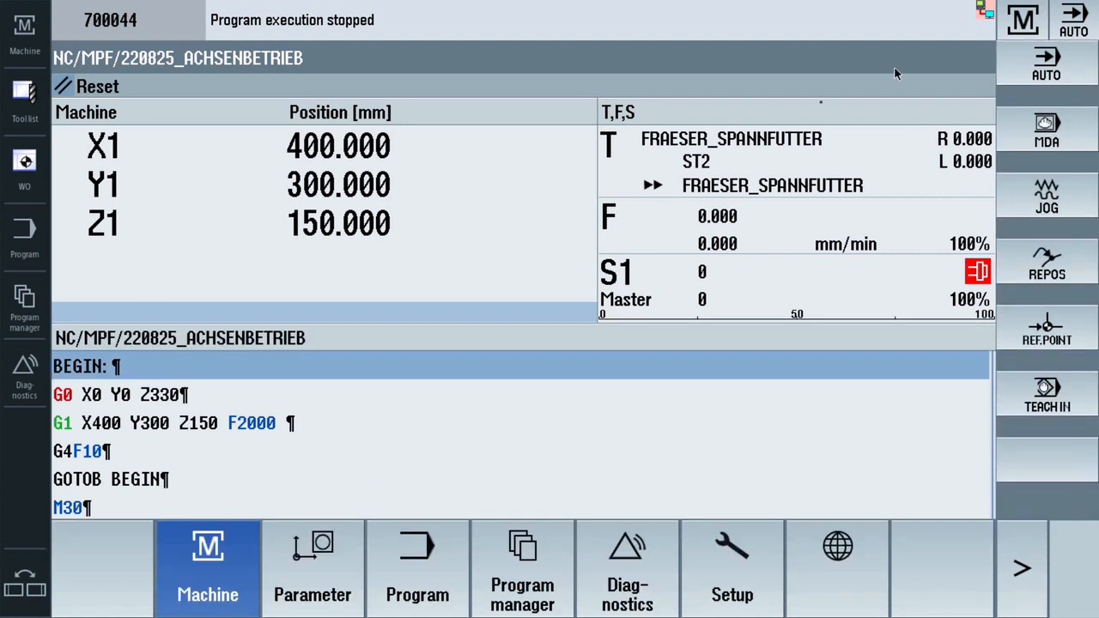
pyautogui.click(338, 529)
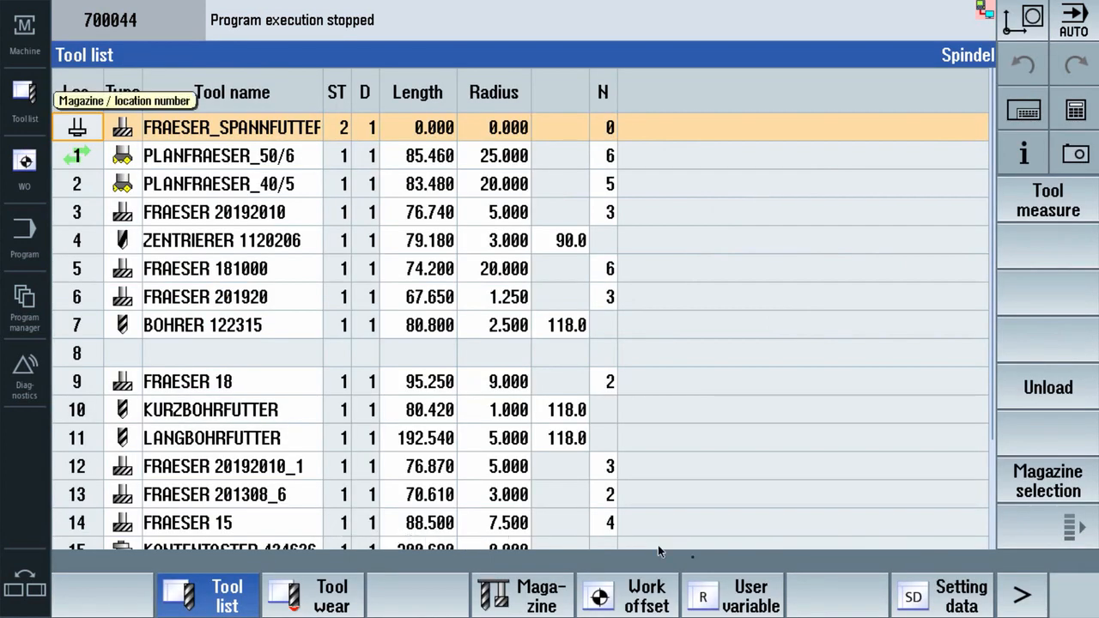
pyautogui.click(773, 606)
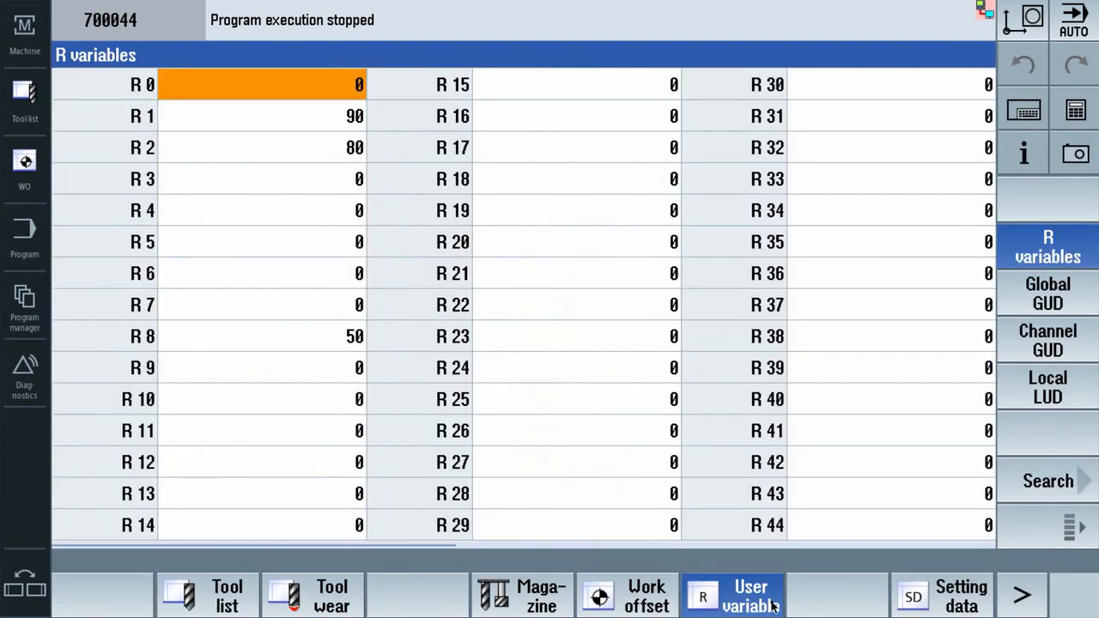
pyautogui.click(1035, 302)
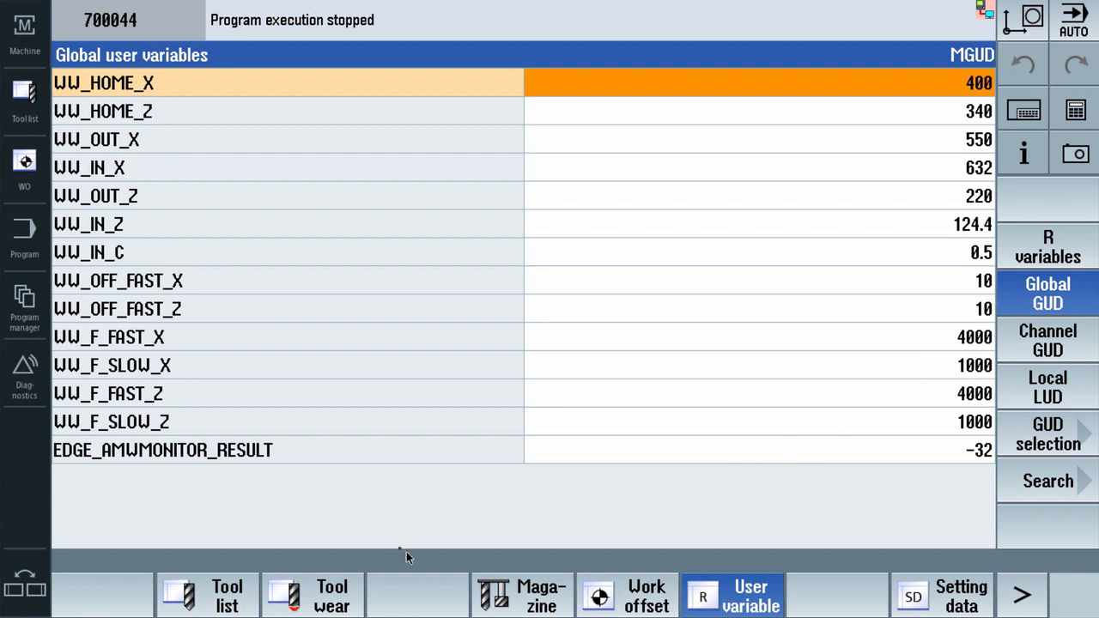
pyautogui.click(487, 434)
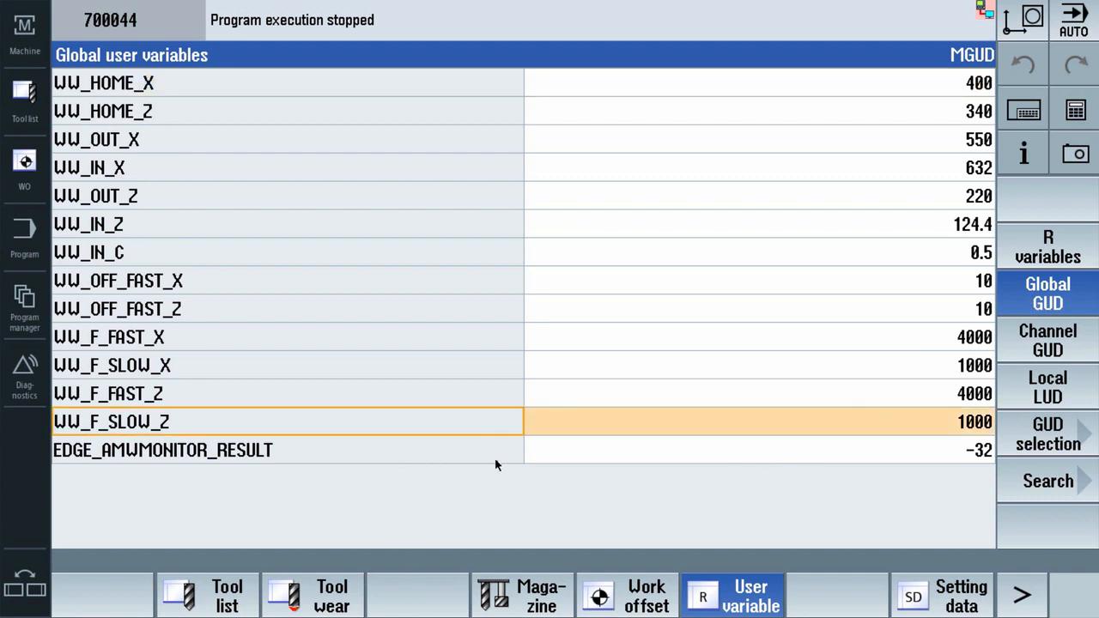
pyautogui.click(496, 462)
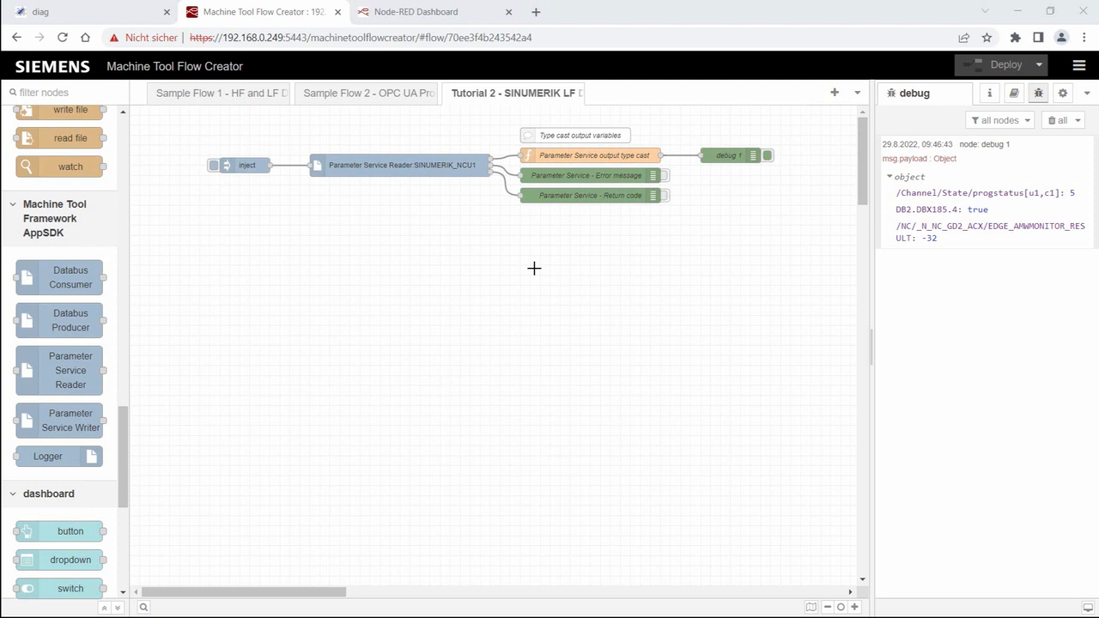
# Step: Switch to the MindSphere tenant edgeint.eu1.mindsphere.io in a new browser tab and open the edgetest App Management application
pyautogui.click(534, 12)
pyautogui.write('edg')
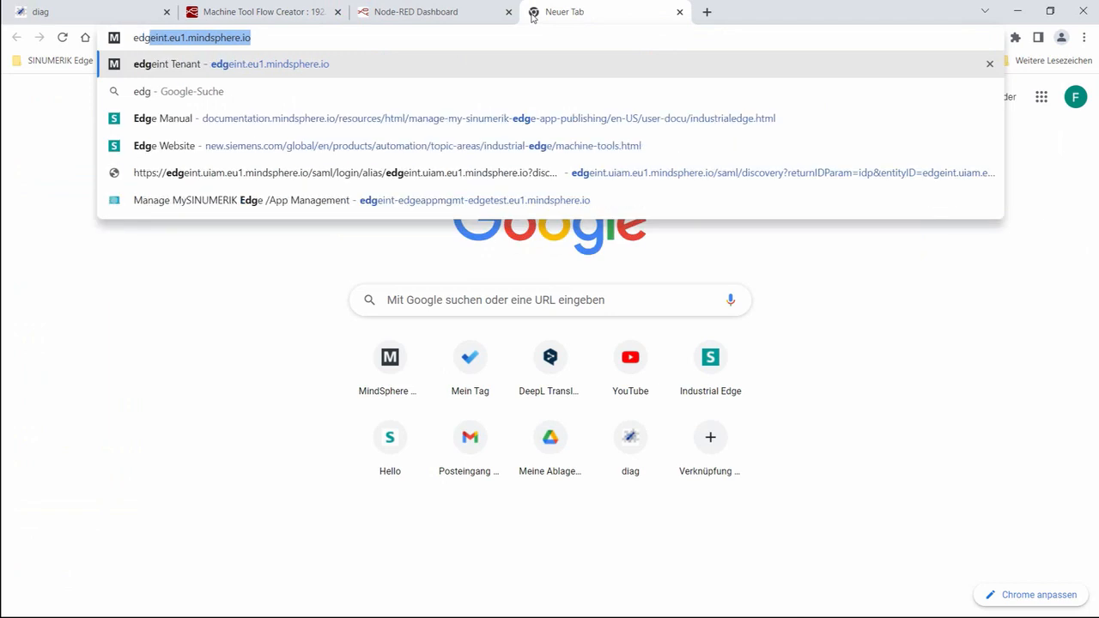
pyautogui.press('Return')
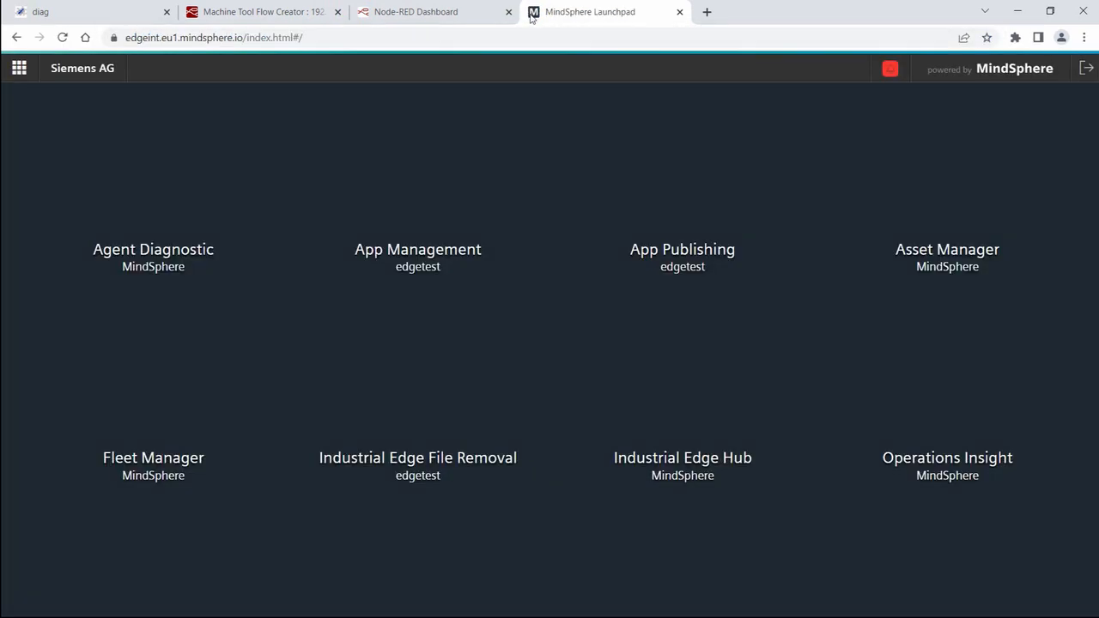
pyautogui.click(456, 169)
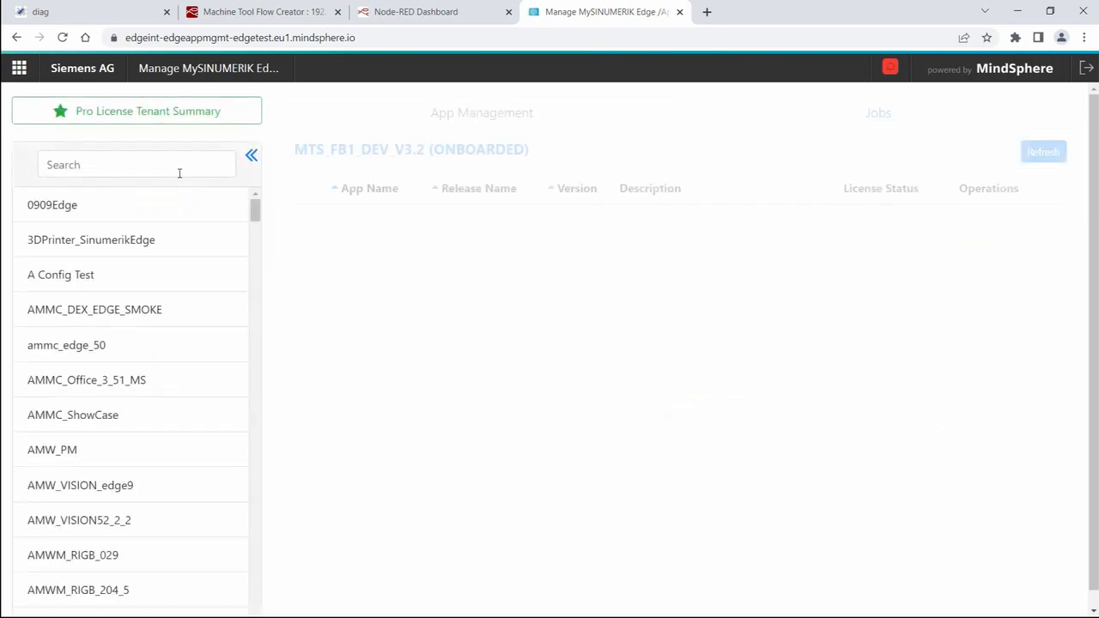
pyautogui.click(179, 173)
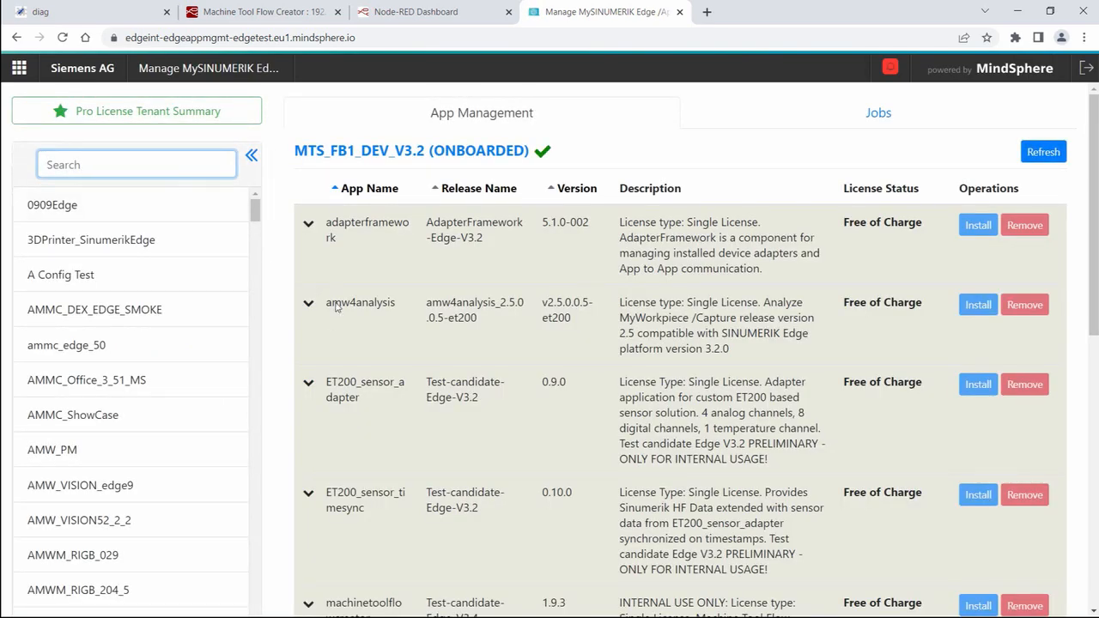
# Step: Open the configuration of the machinetoolflowcreator instance Test-candidate-Edge-V3.4 and show it as code
pyautogui.scroll(-3, 335, 309)
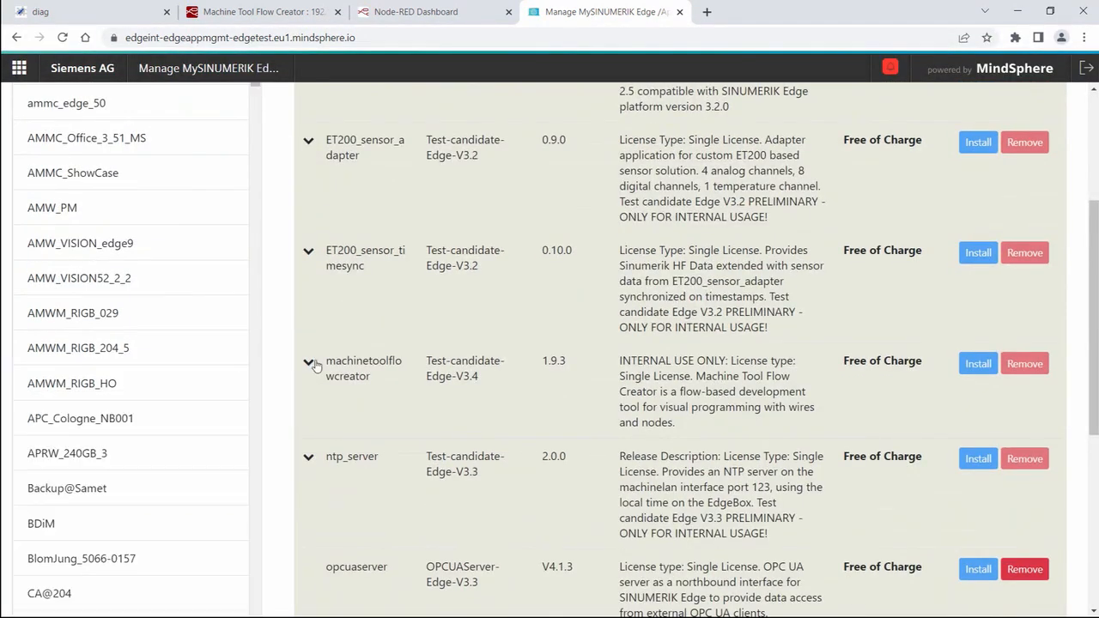
pyautogui.click(311, 363)
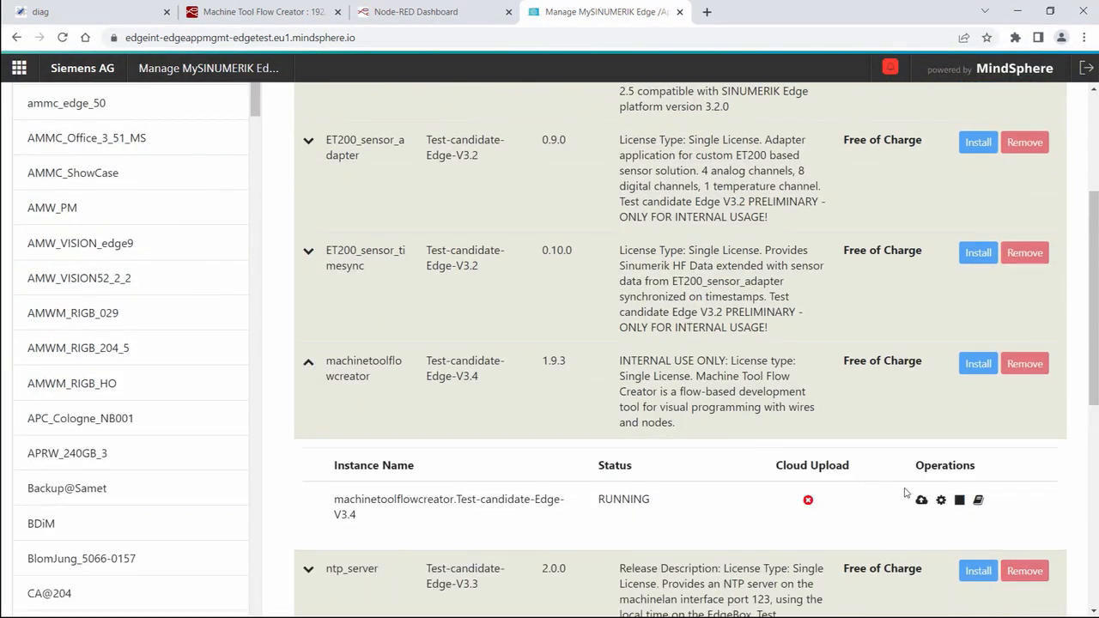
pyautogui.click(941, 500)
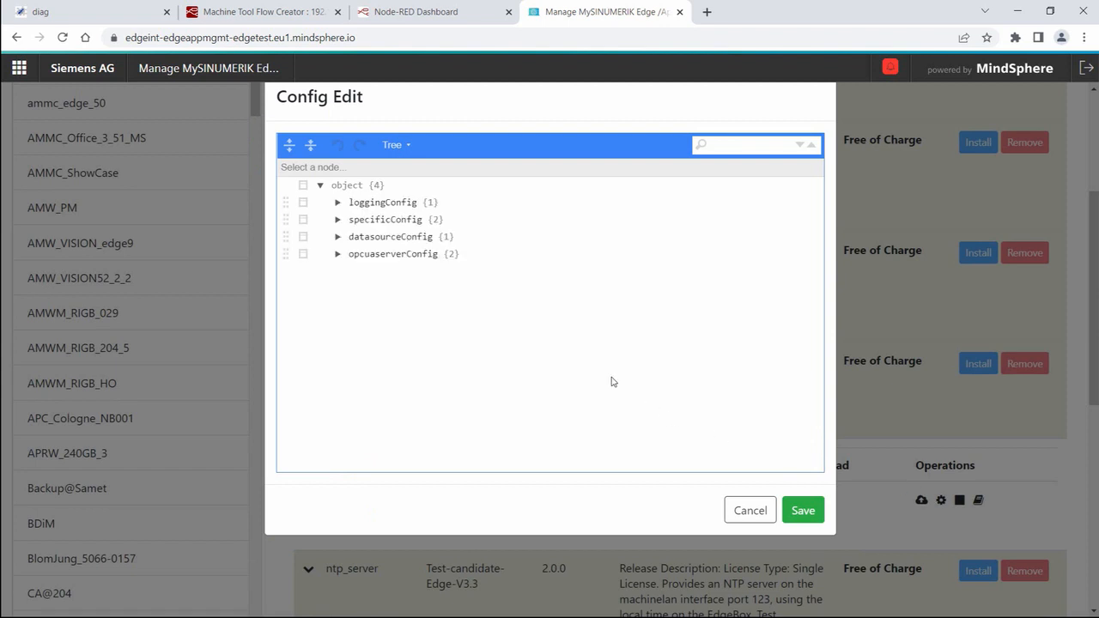
pyautogui.click(395, 145)
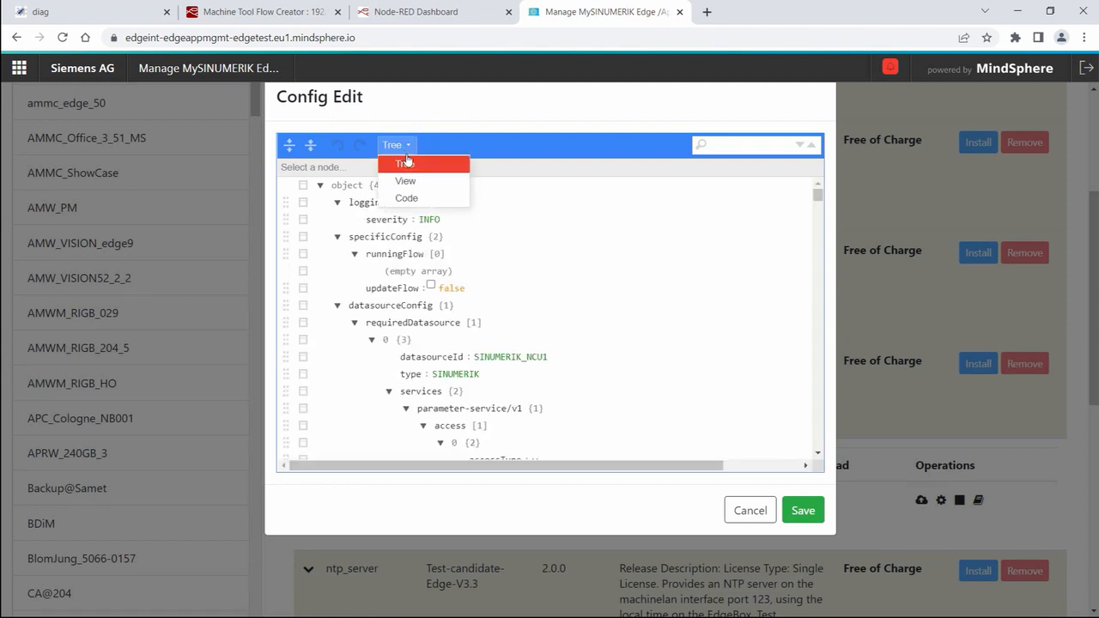
pyautogui.click(432, 198)
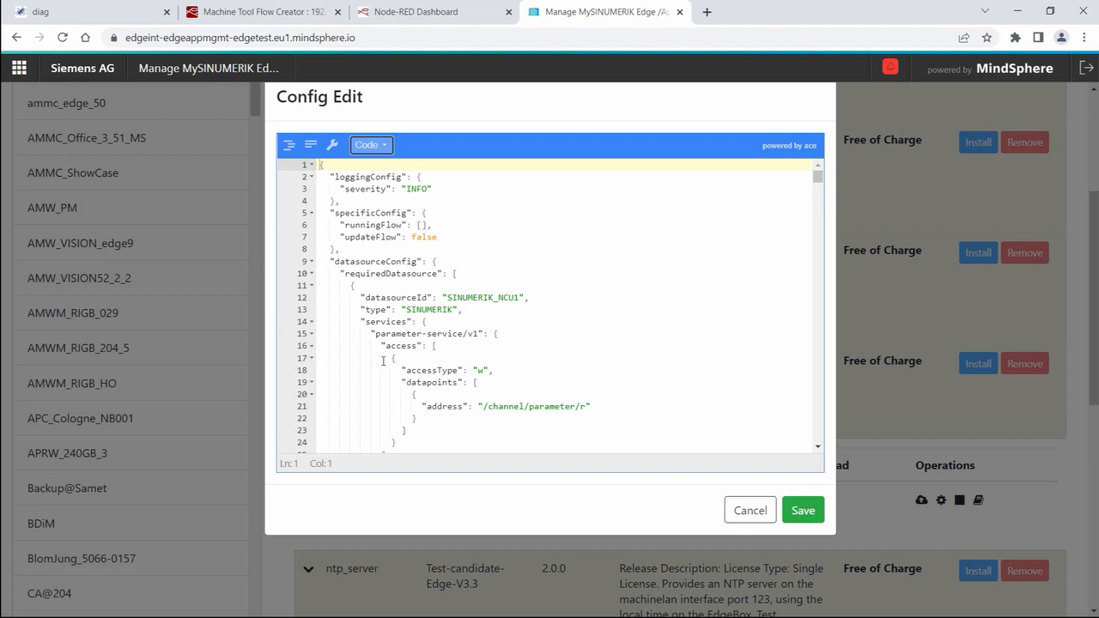
# Step: Add a datapoint with address DB2.DBX185.4 after /channel/parameter/r in the parameter-service/v1 write access list
pyautogui.click(483, 417)
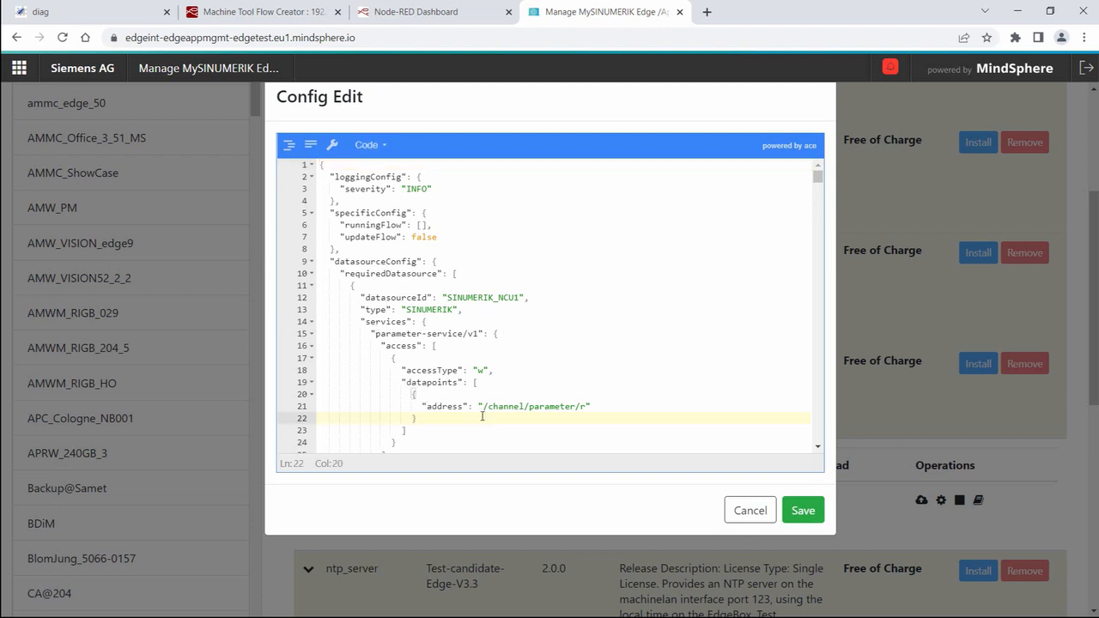
pyautogui.write(',')
pyautogui.press('Return')
pyautogui.write('{}')
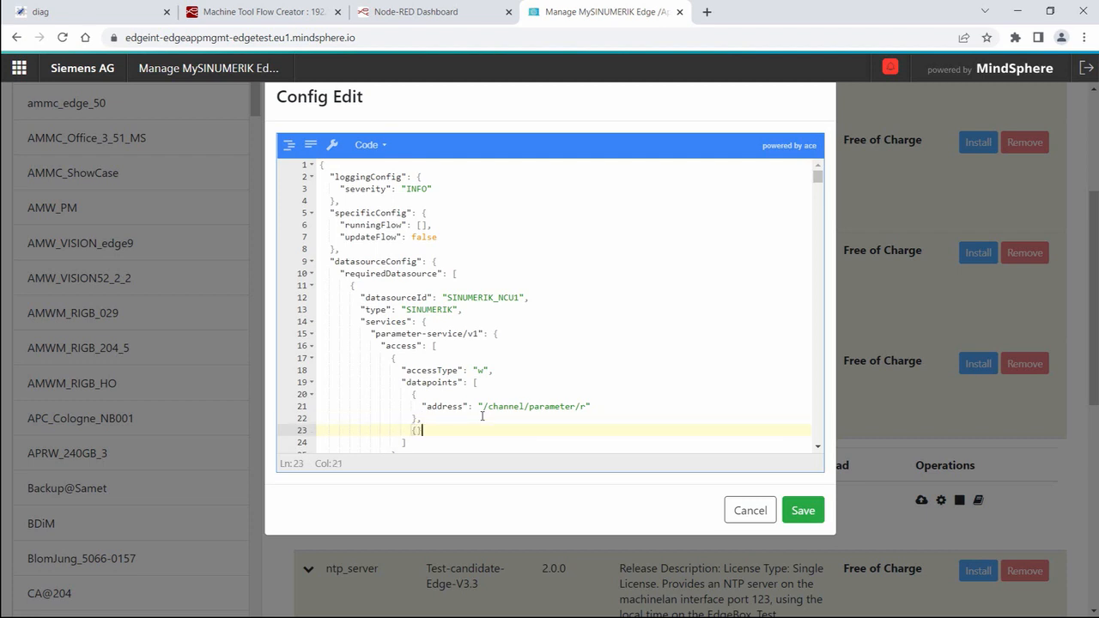
pyautogui.press('Return')
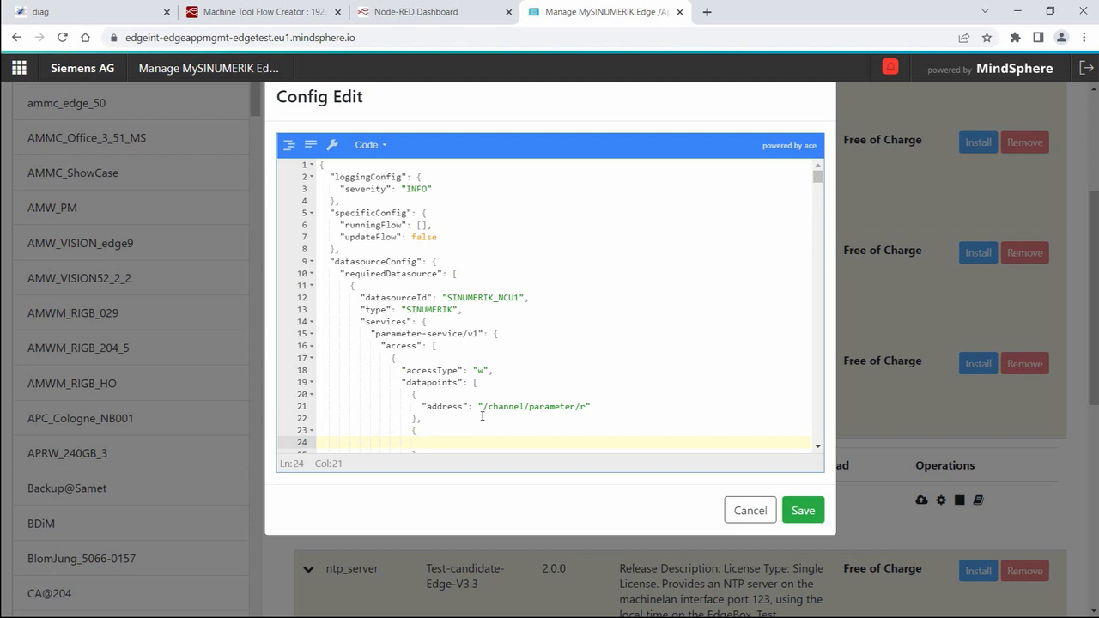
pyautogui.write('"addre')
pyautogui.write('ss')
pyautogui.write('": "DB')
pyautogui.write('2.')
pyautogui.write('DBXX')
pyautogui.write('1')
pyautogui.write('85.')
pyautogui.write('4')
# Step: Insert a first subscription with messageId sinumerik_lf_data, messageName programStatusChanged, quality data_event and datapoint address /Channel/State/progStatus[u1,1]
pyautogui.scroll(-5, 482, 417)
pyautogui.scroll(-1, 482, 417)
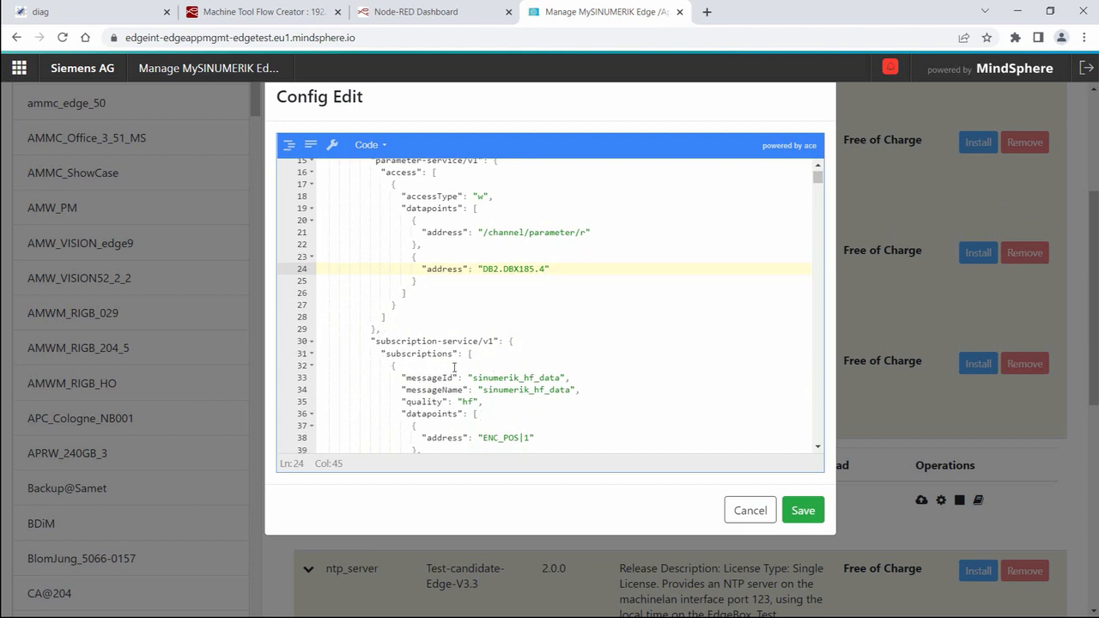
pyautogui.click(475, 354)
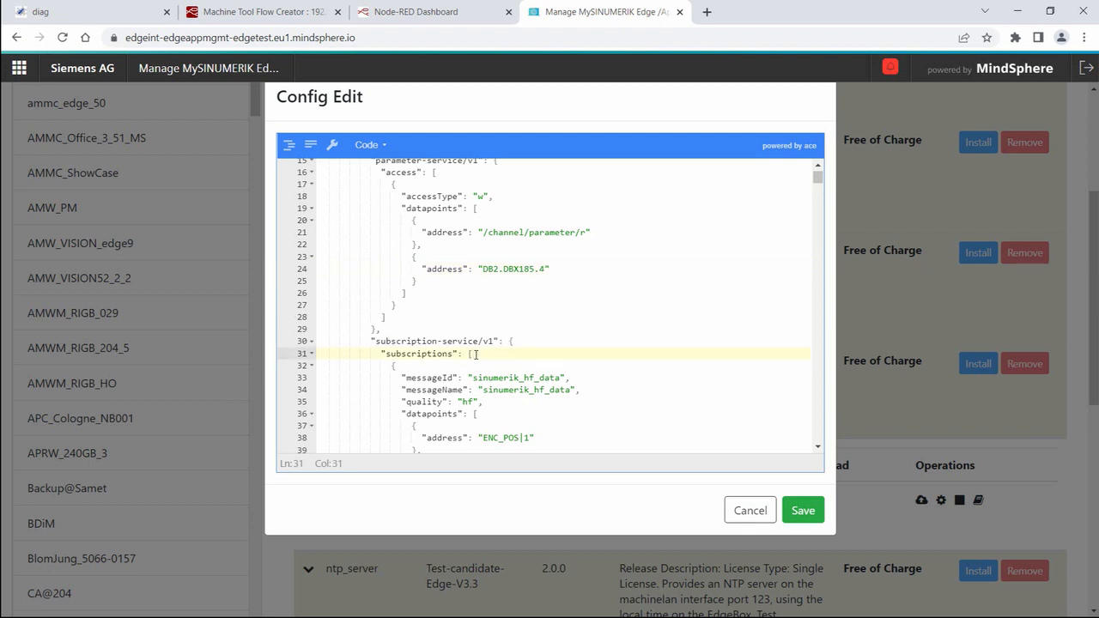
pyautogui.press('Return')
pyautogui.write('{ "messageId": "sinumerik_lf_data", "messageName": "programStatusChanged", "quality": "data_event", "datapoints": [ { "address": "/Channel/State/progStatus[u1,1]" } ] },')
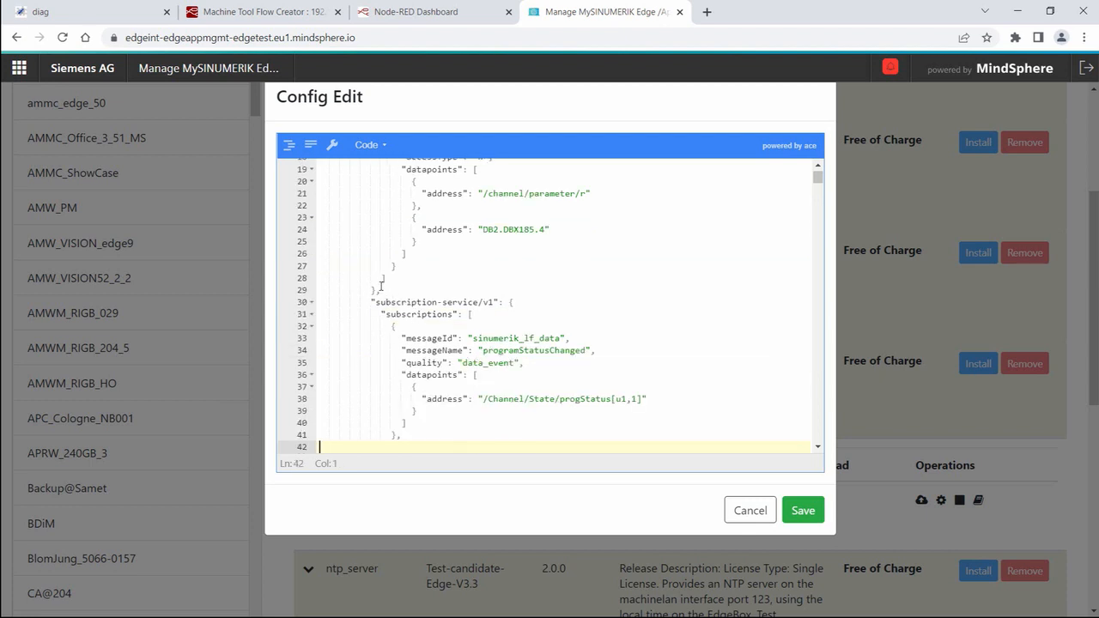
pyautogui.click(493, 337)
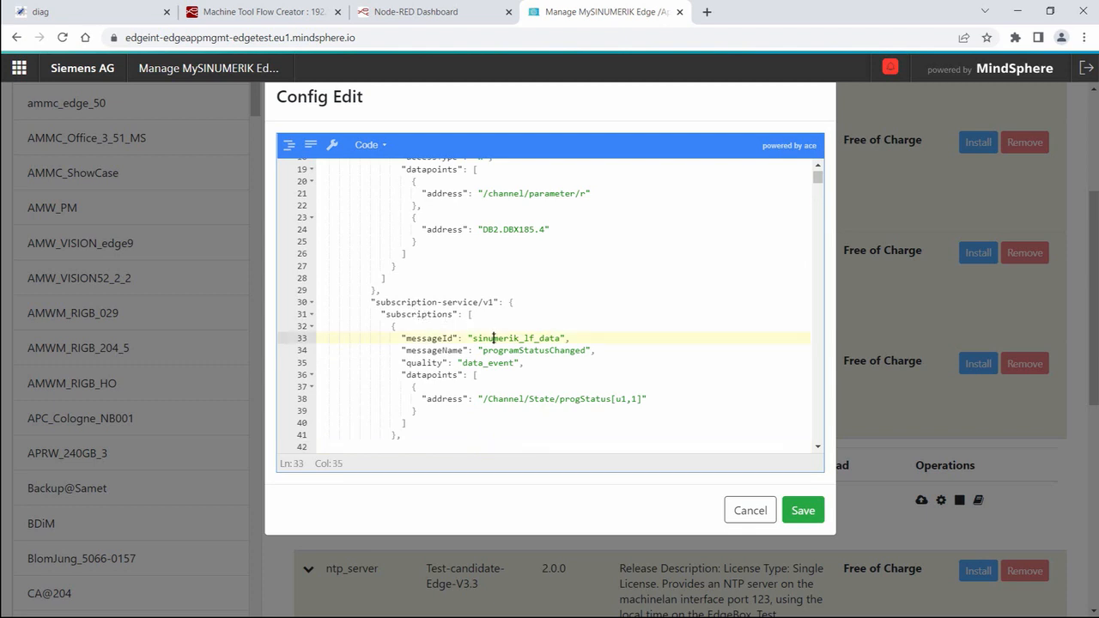
pyautogui.click(494, 353)
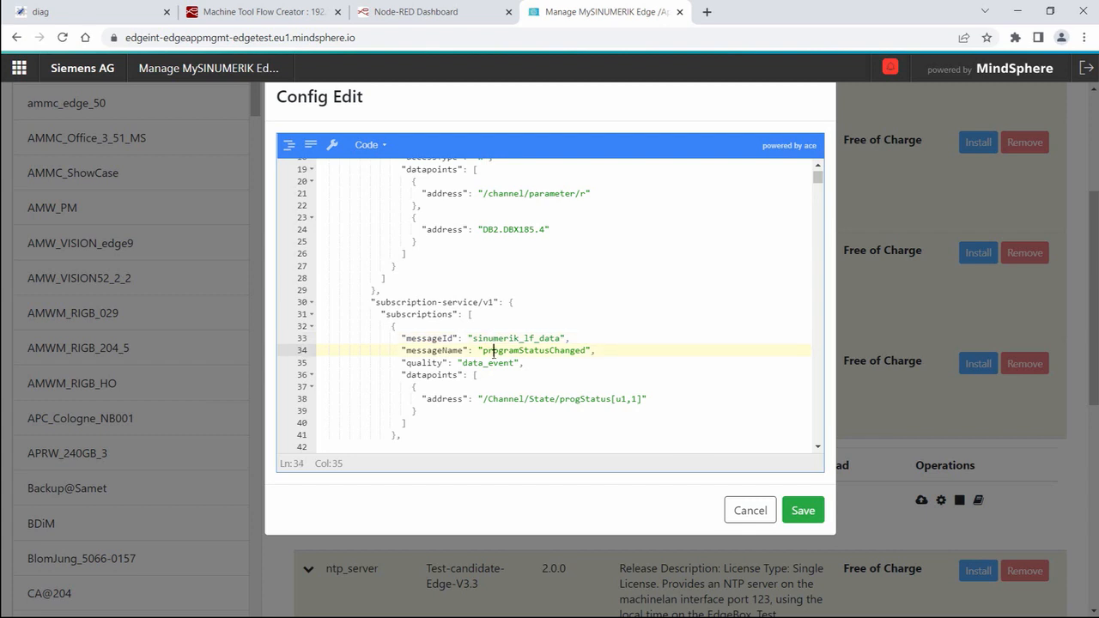
pyautogui.moveTo(479, 398); pyautogui.dragTo(648, 399)
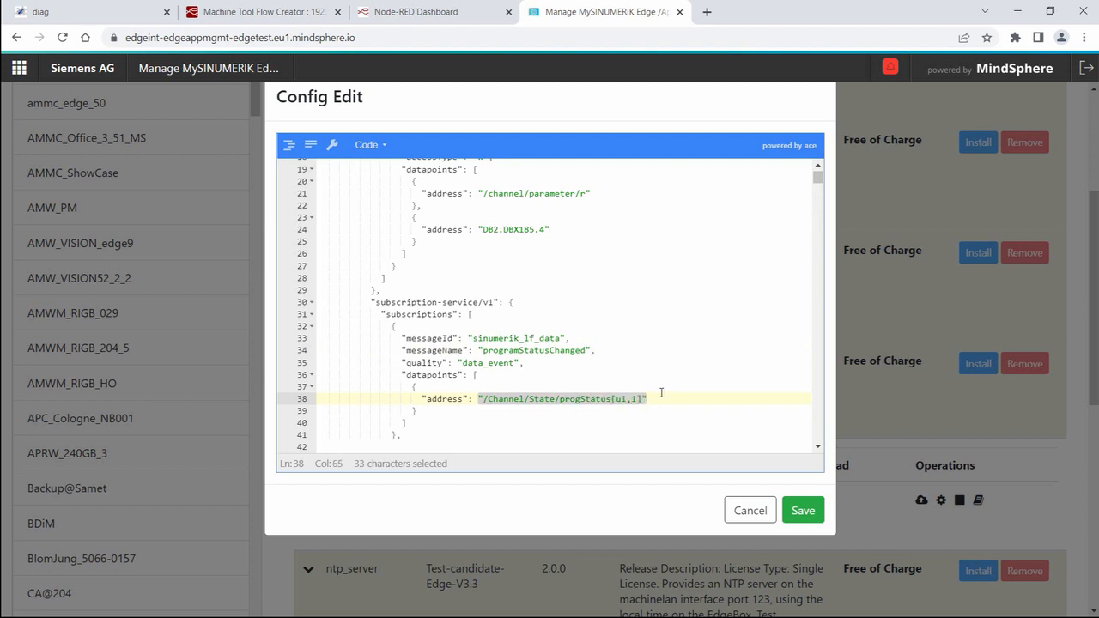
pyautogui.click(417, 386)
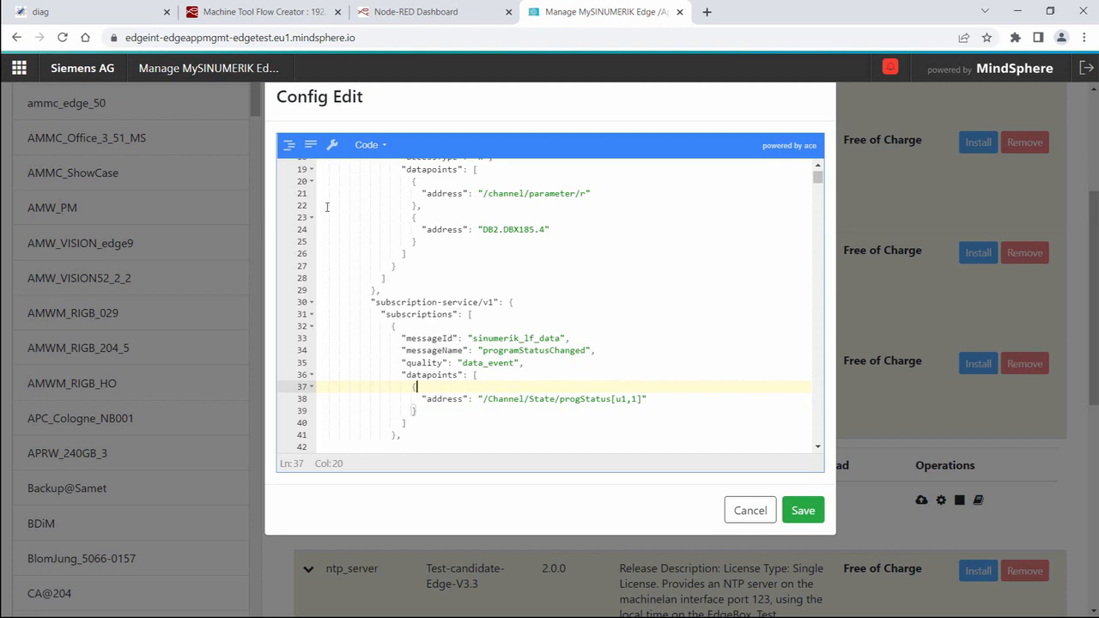
# Step: Format the JSON configuration, save it and confirm the order of the array items
pyautogui.click(292, 153)
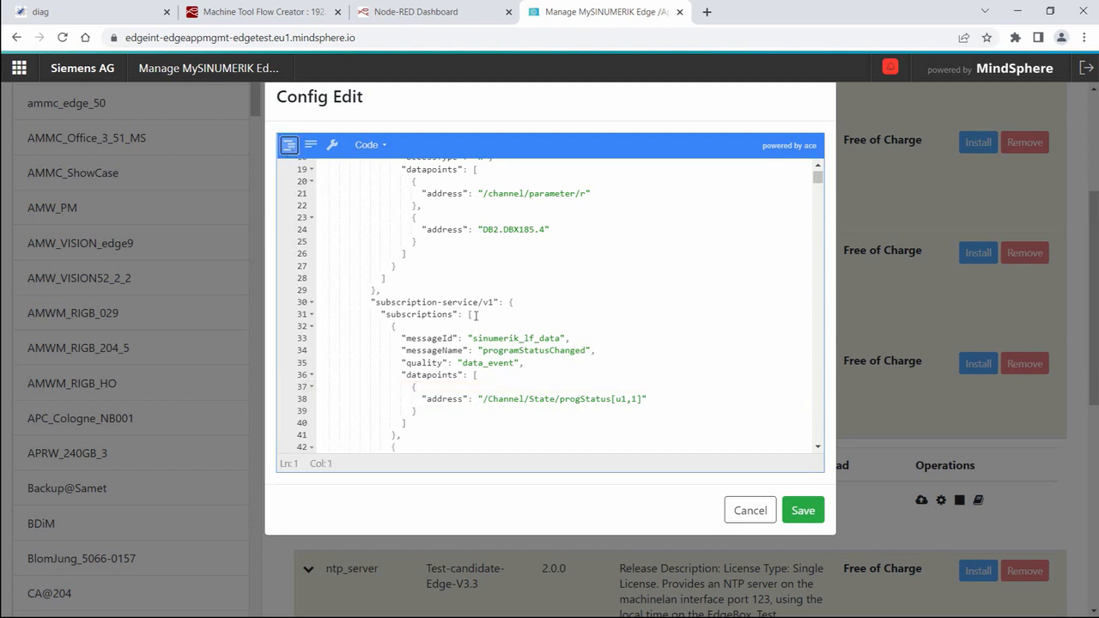
pyautogui.click(802, 510)
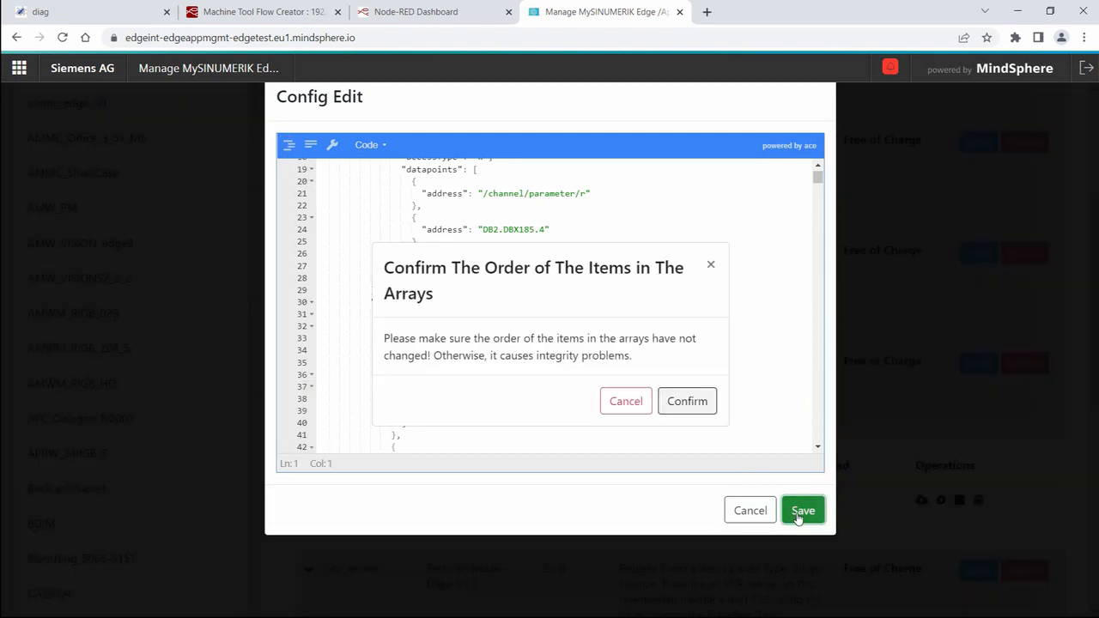
pyautogui.click(691, 404)
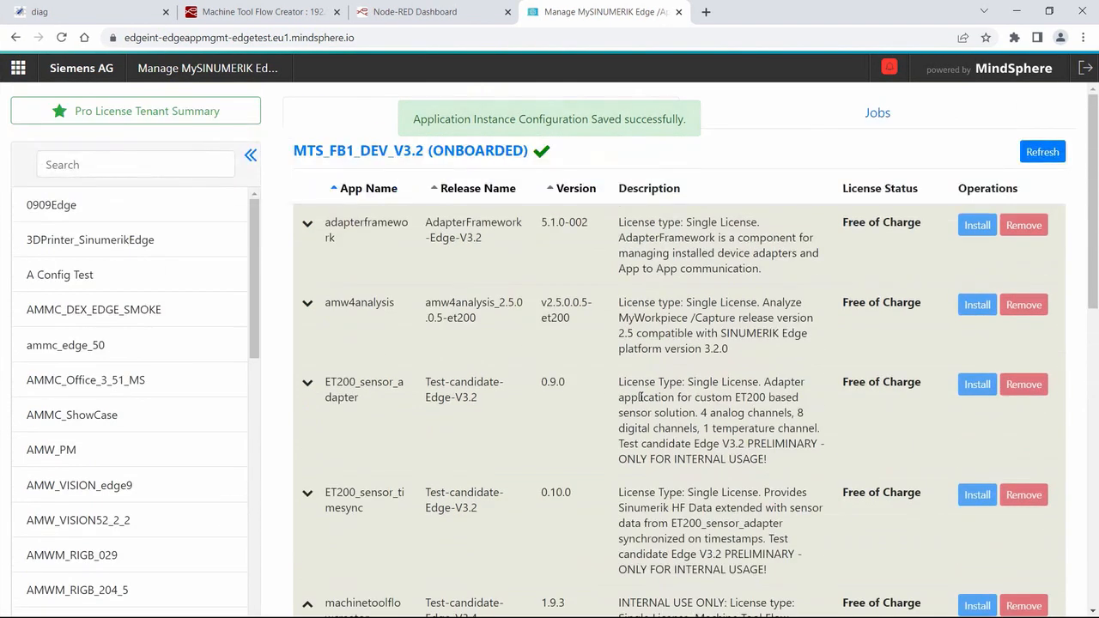
# Step: Check the configuration jobs of MTS_FB1_DEV_V3.2 and refresh the state of the newest one
pyautogui.click(847, 120)
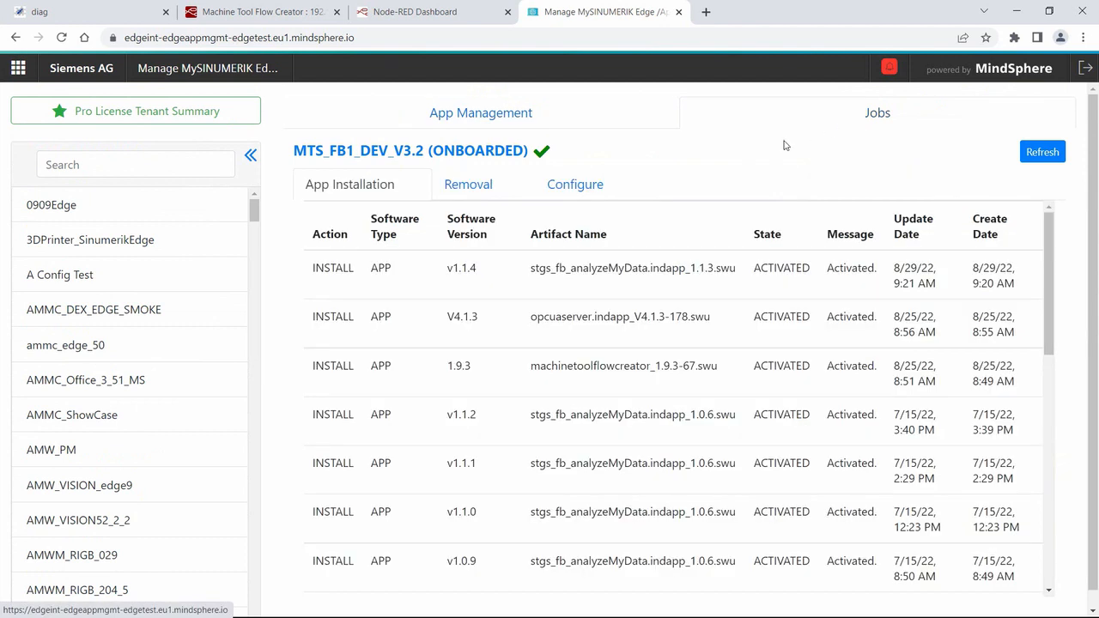
pyautogui.click(598, 188)
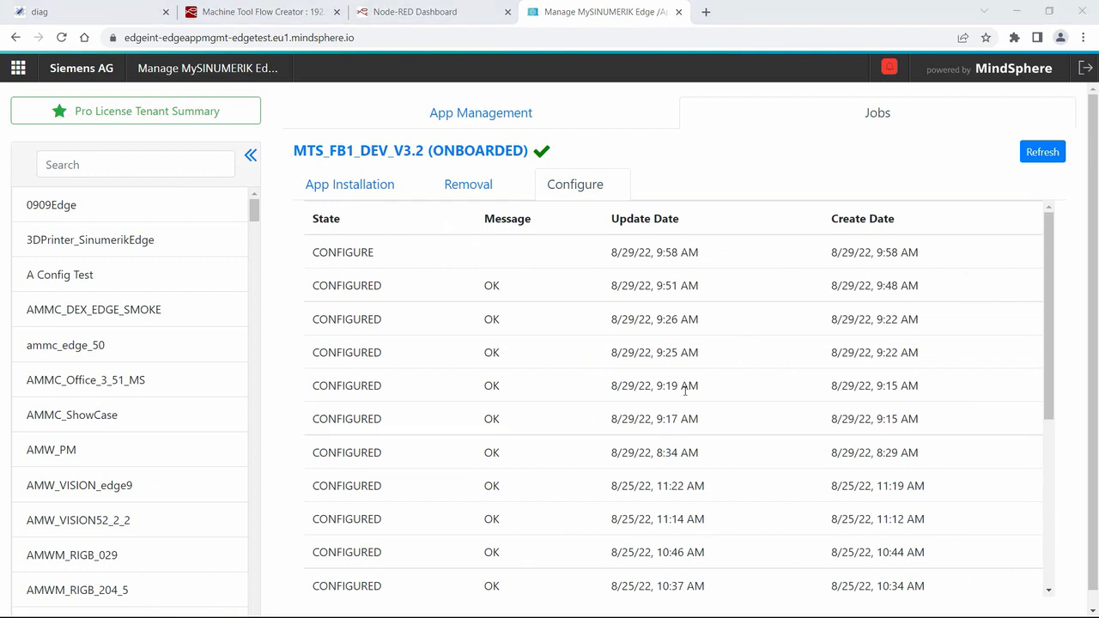
pyautogui.click(1029, 156)
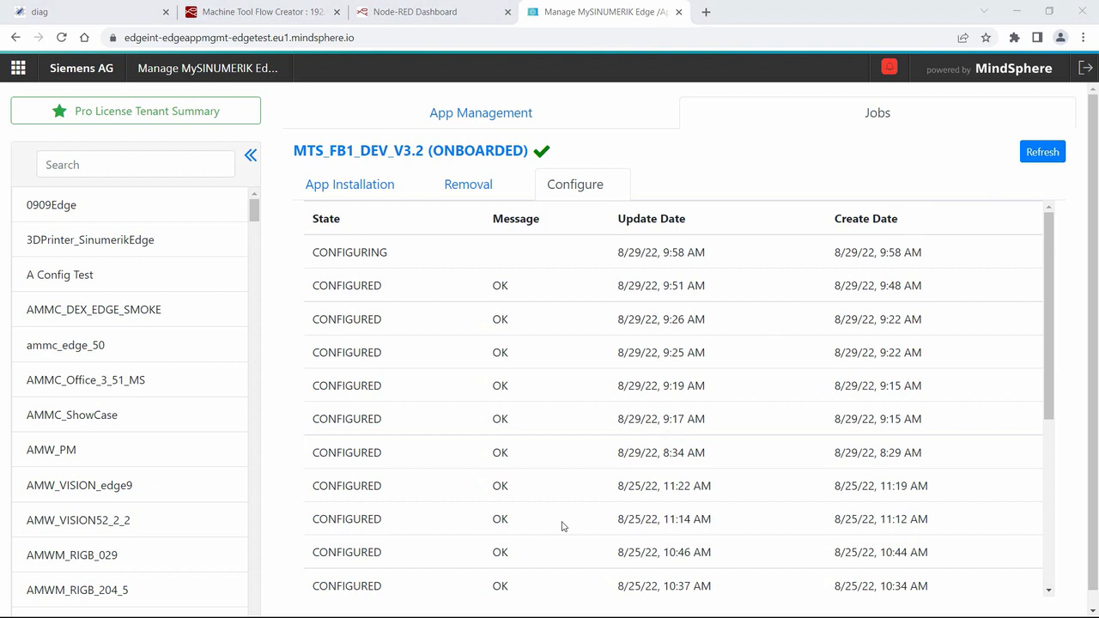
pyautogui.click(1039, 163)
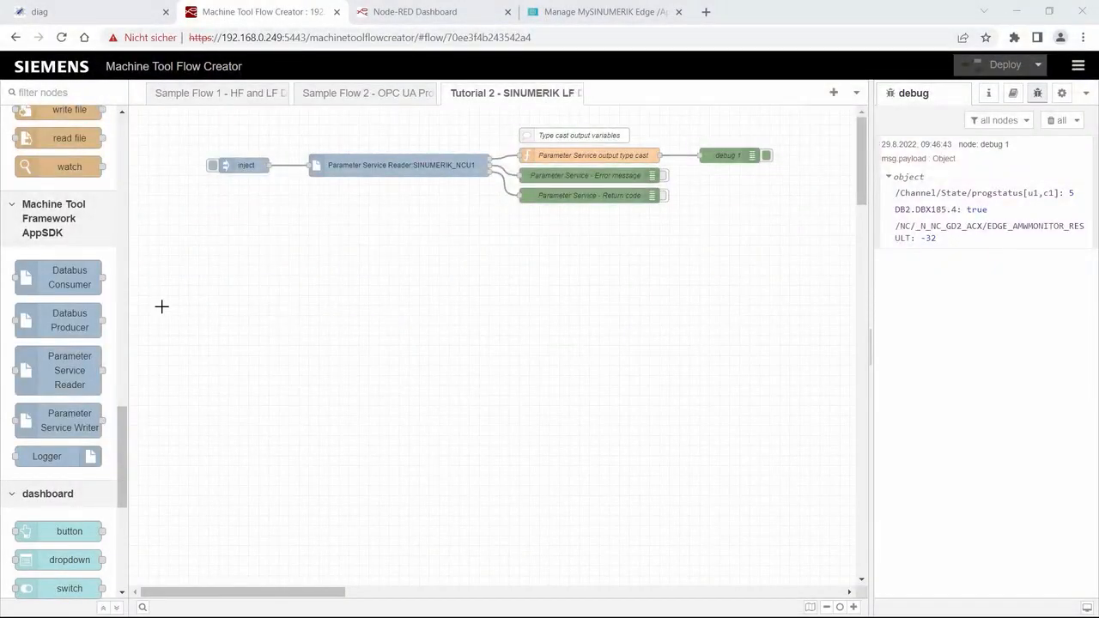
# Step: Switch back to Machine Tool Flow Creator, add an inject node below the reader flow and wire it to a new Databus Consumer node
pyautogui.scroll(4, 86, 283)
pyautogui.scroll(10, 86, 257)
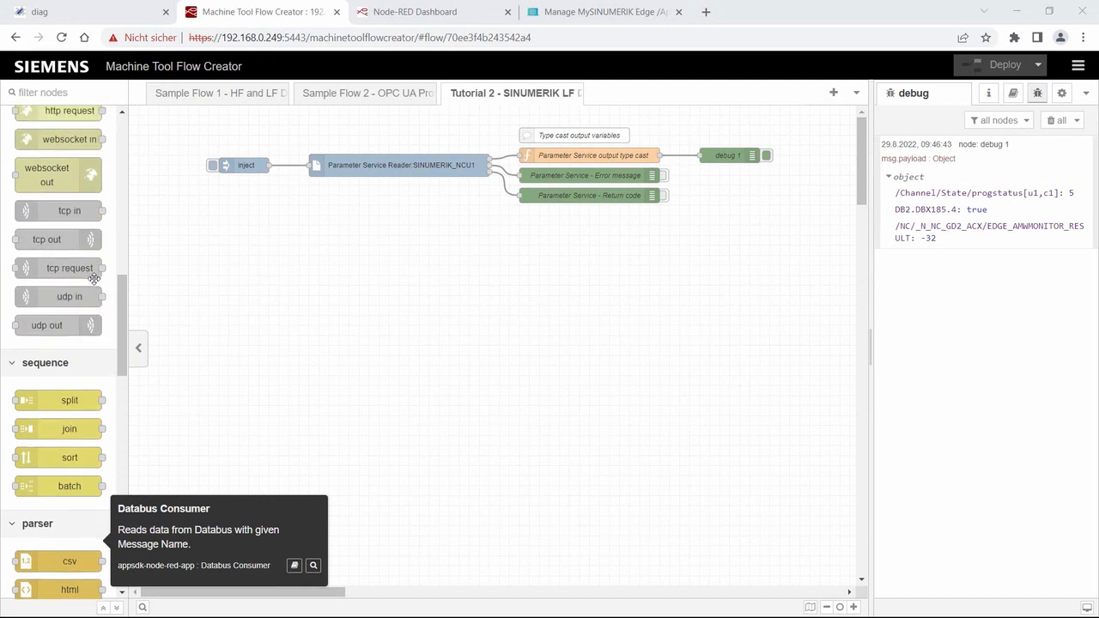
pyautogui.moveTo(73, 156); pyautogui.dragTo(257, 256)
pyautogui.click(74, 95)
pyautogui.write('dat')
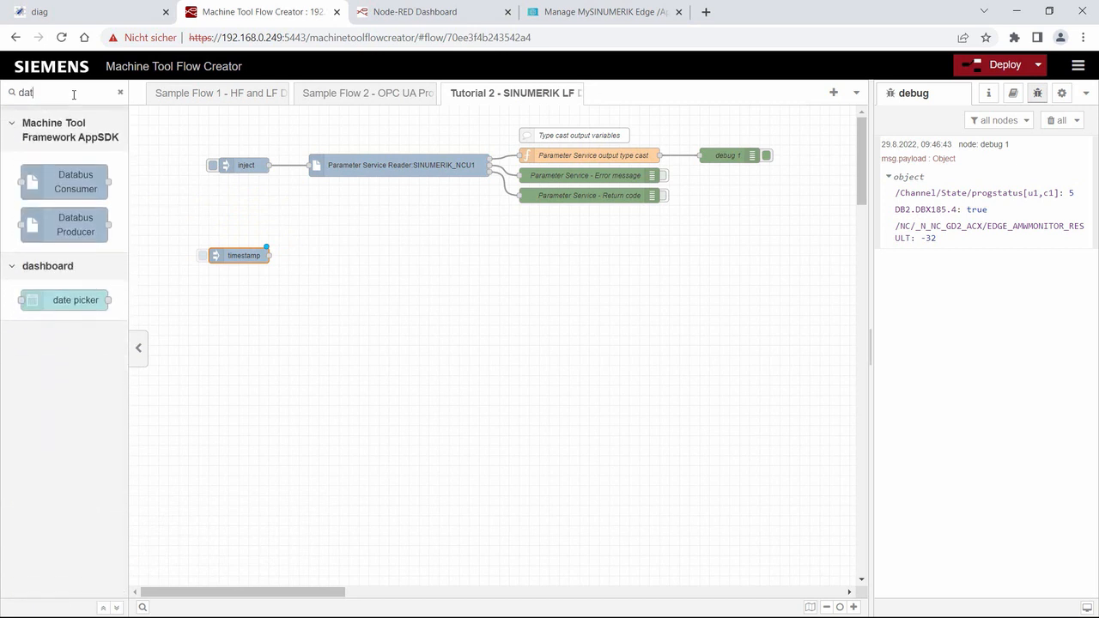
pyautogui.moveTo(83, 167); pyautogui.dragTo(390, 247)
pyautogui.moveTo(269, 255); pyautogui.dragTo(280, 256)
# Step: Add a json node after the Databus Consumer and wire the consumer's first output to it
pyautogui.doubleClick(74, 96)
pyautogui.write('jso')
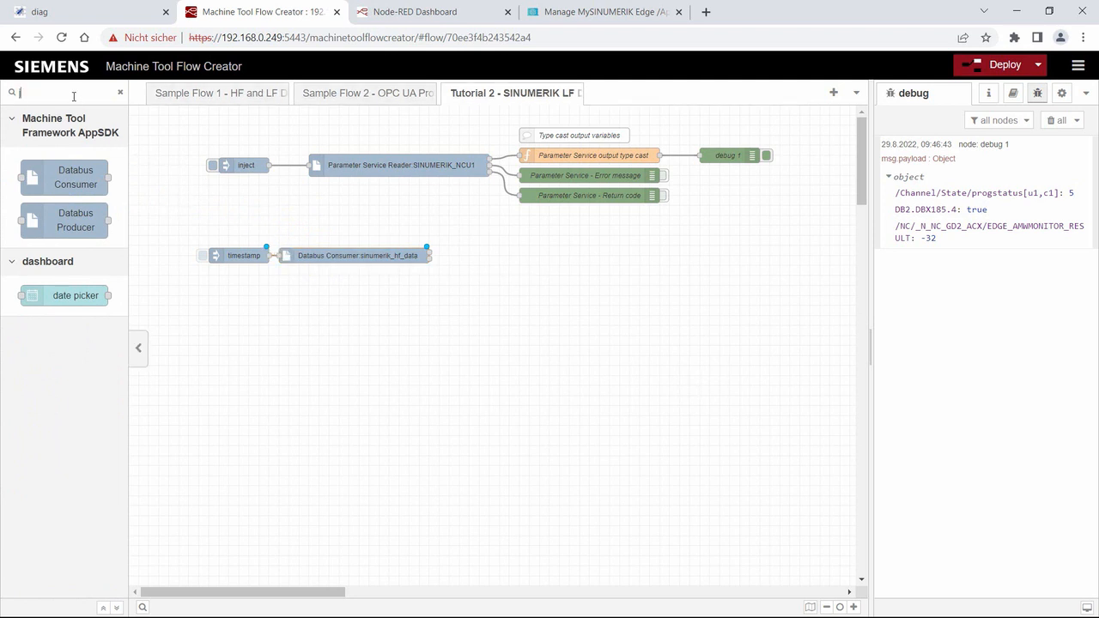
pyautogui.moveTo(75, 152); pyautogui.dragTo(517, 241)
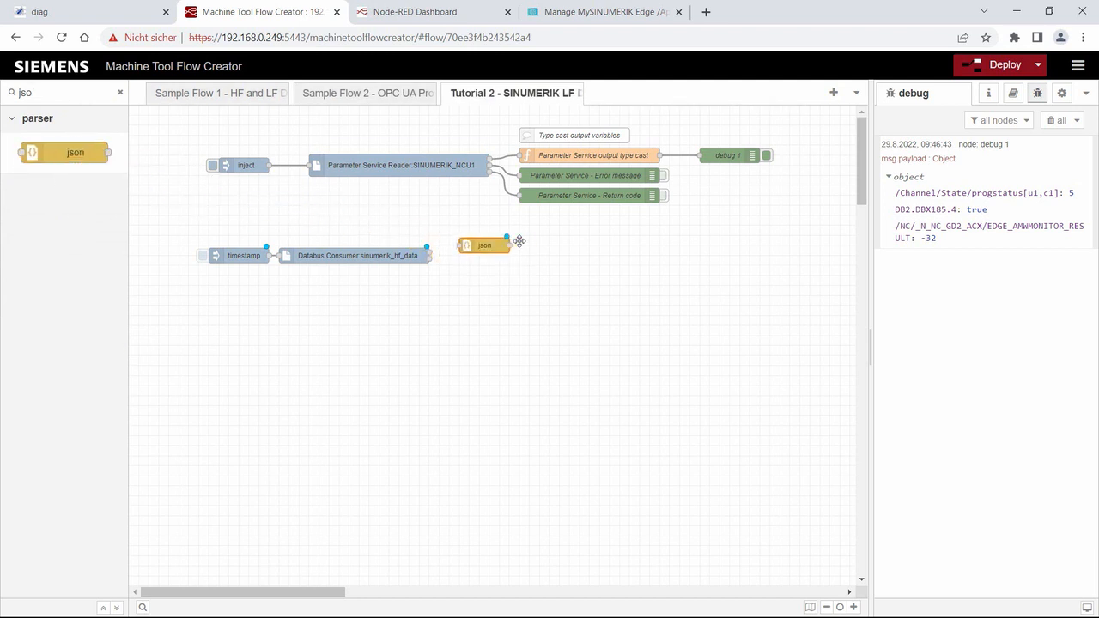
pyautogui.moveTo(430, 255); pyautogui.dragTo(461, 247)
# Step: Add a debug node after the json node and another below the json node, wired to the Databus Consumer's second output
pyautogui.keyDown('ctrl'); pyautogui.click(557, 246); pyautogui.keyUp('ctrl')
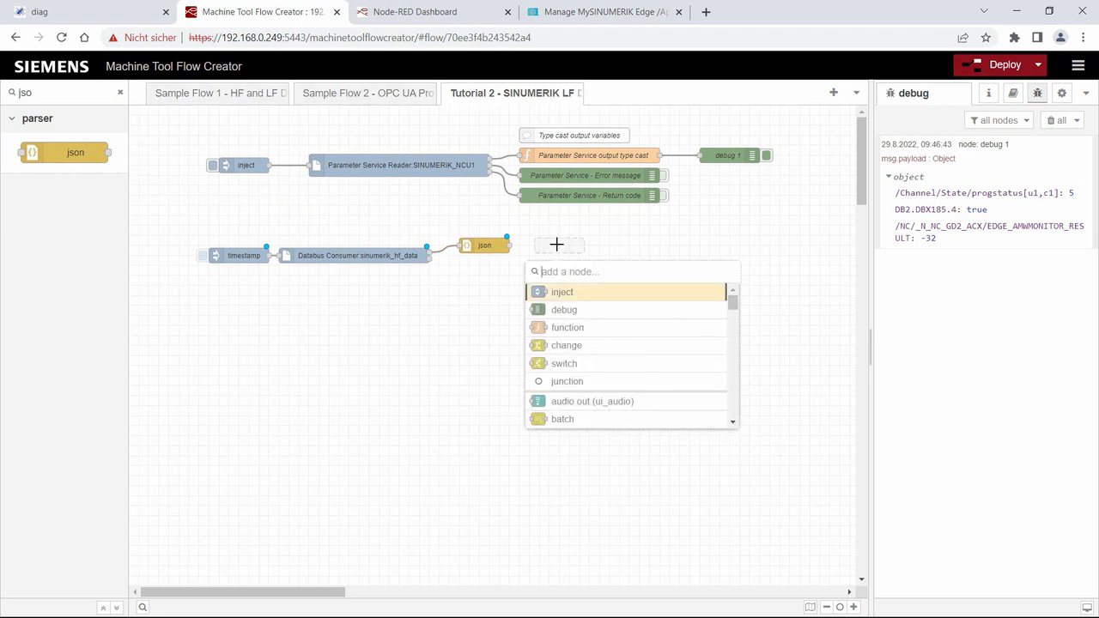
pyautogui.write('de')
pyautogui.press('Return')
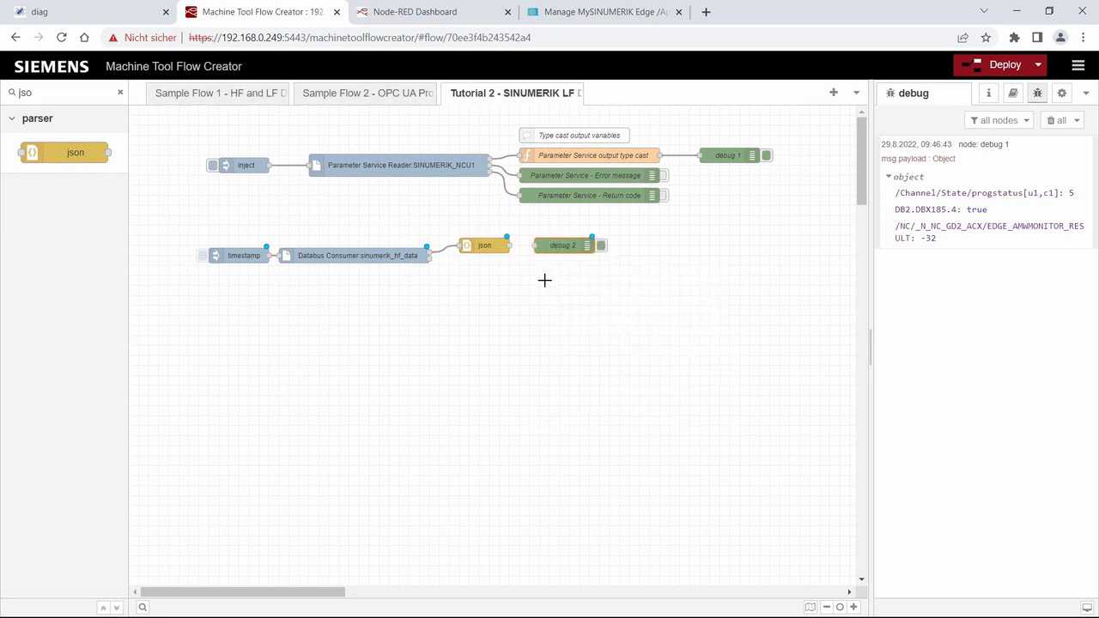
pyautogui.keyDown('ctrl'); pyautogui.click(535, 281); pyautogui.keyUp('ctrl')
pyautogui.write('de')
pyautogui.press('Return')
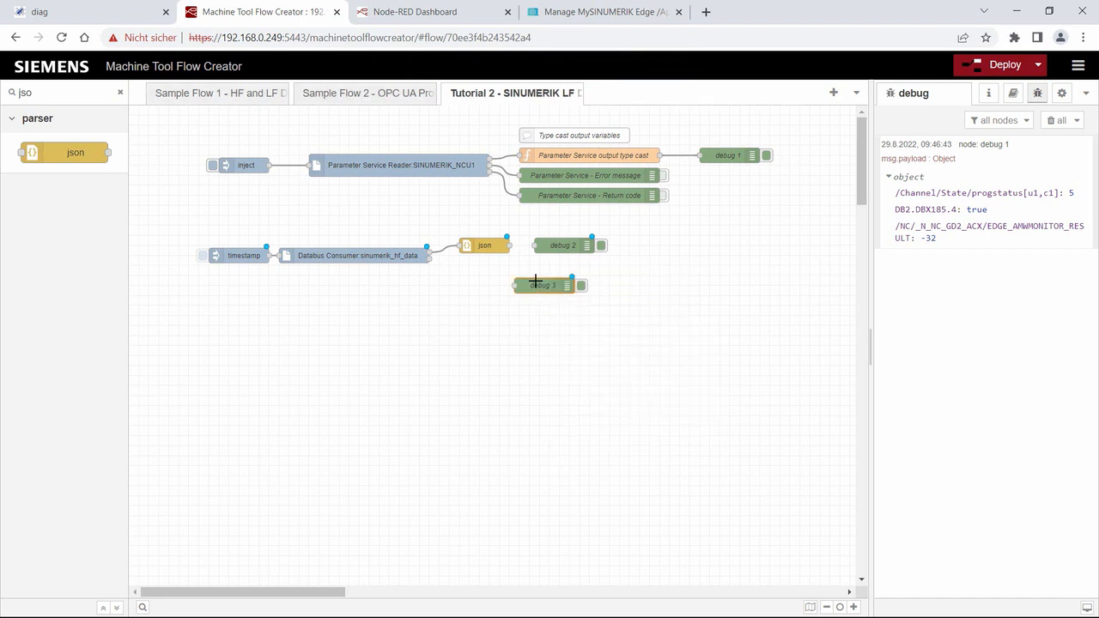
pyautogui.moveTo(535, 288); pyautogui.dragTo(488, 268)
# Step: Rename the debug node wired to the Databus Consumer's second output as "Databus return code"
pyautogui.doubleClick(488, 268)
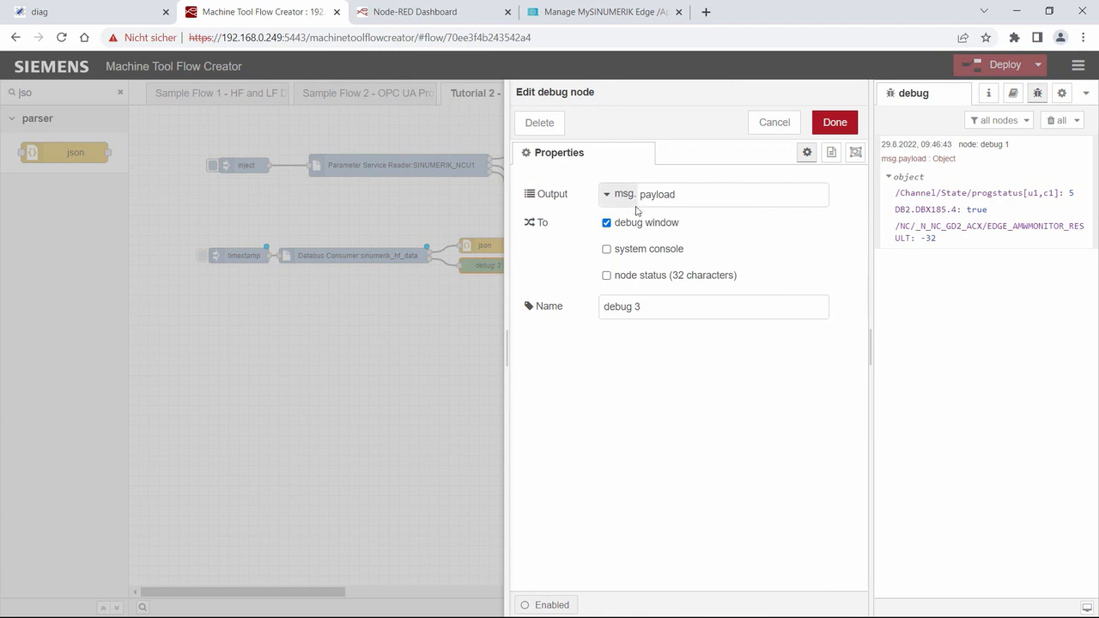
pyautogui.moveTo(681, 304); pyautogui.dragTo(589, 309)
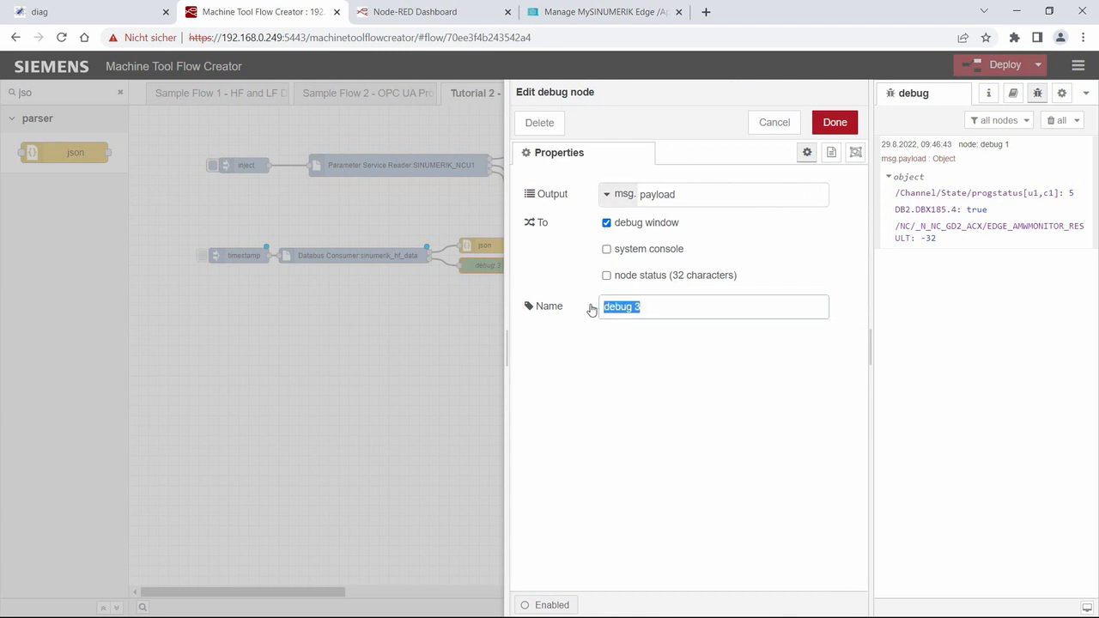
pyautogui.write('Databus return code')
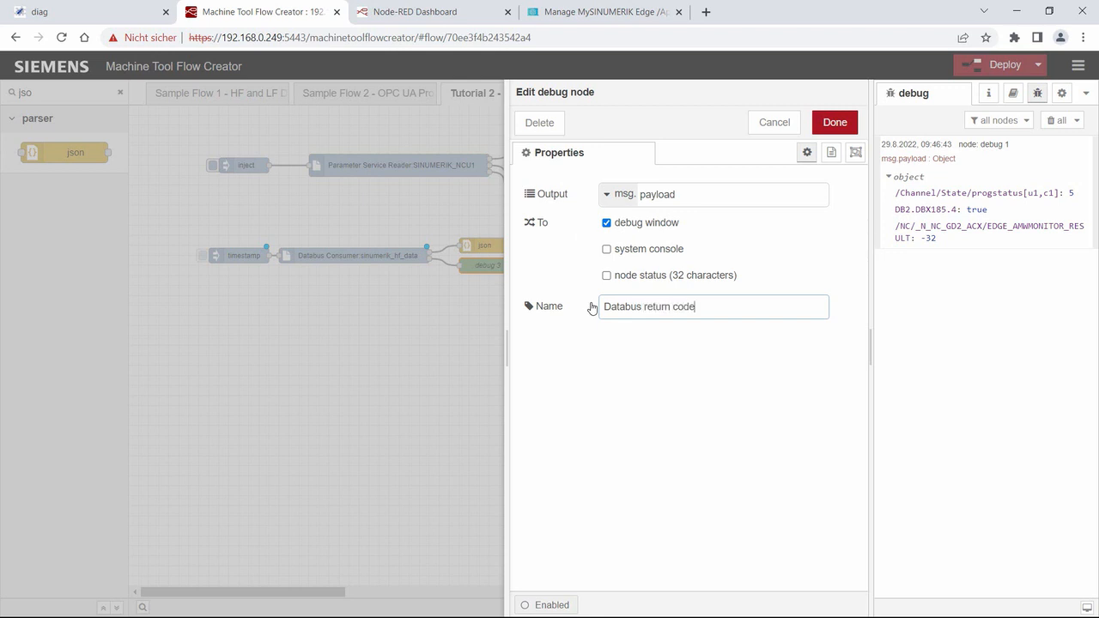
pyautogui.click(835, 123)
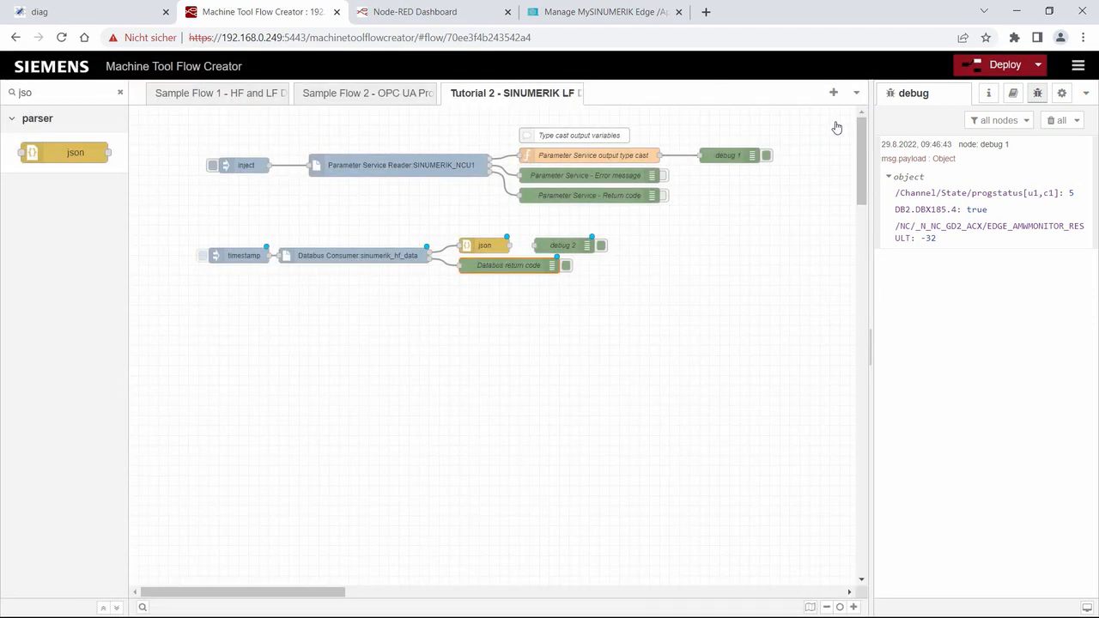
# Step: Set the Databus Consumer node's message name to programStatusChanged
pyautogui.click(436, 304)
pyautogui.doubleClick(419, 257)
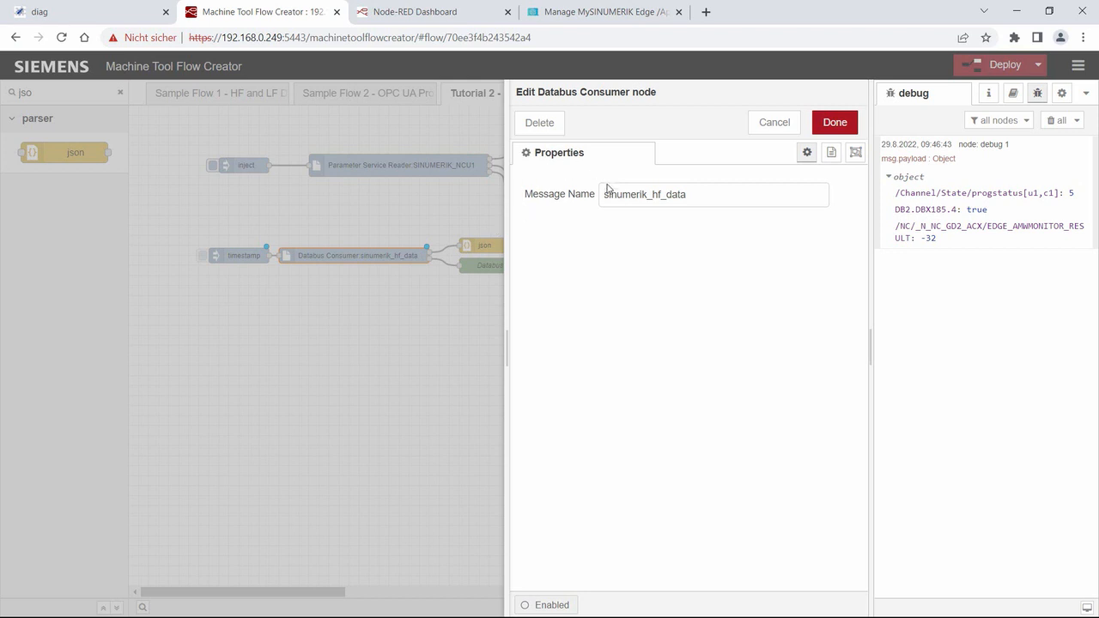
pyautogui.moveTo(690, 194); pyautogui.dragTo(596, 193)
pyautogui.write('p')
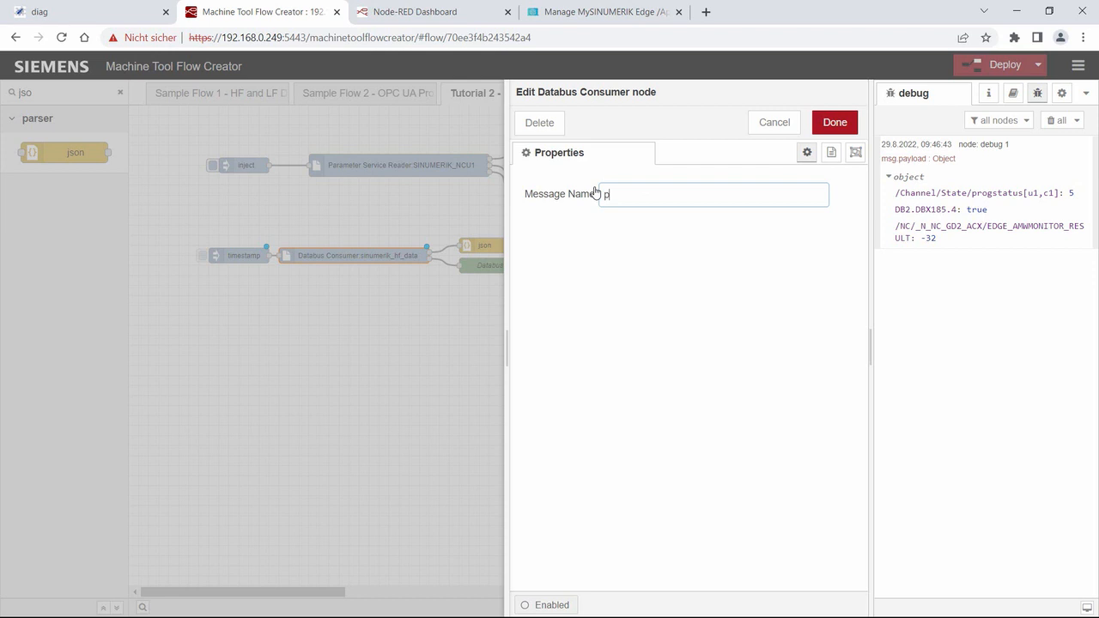
pyautogui.write('rogramStatusS')
pyautogui.press('BackSpace')
pyautogui.write('CHanged')
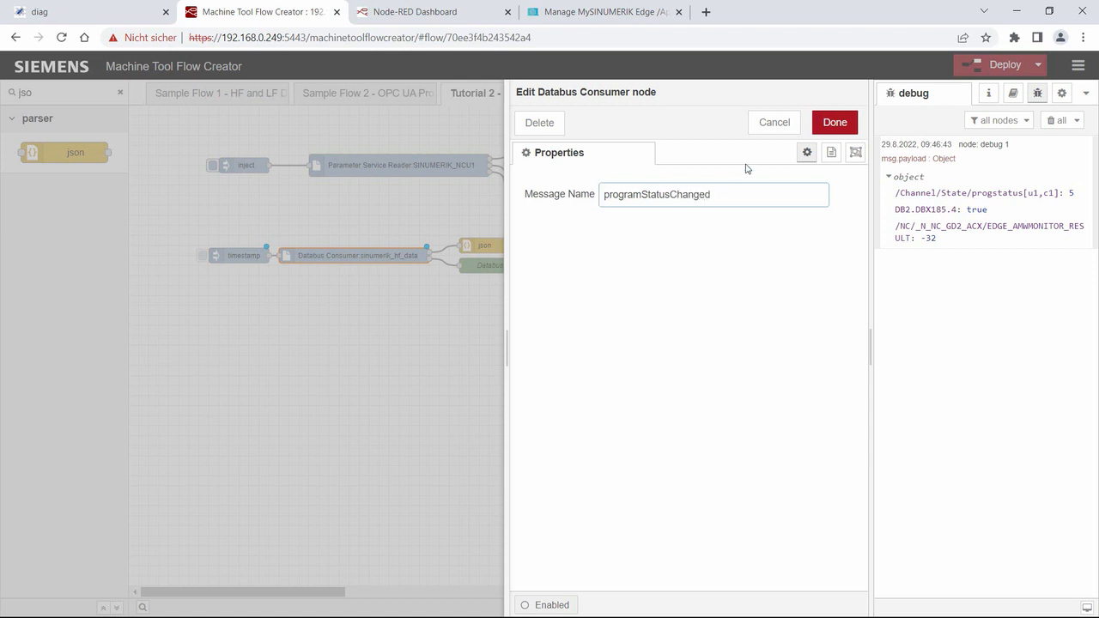
pyautogui.click(830, 126)
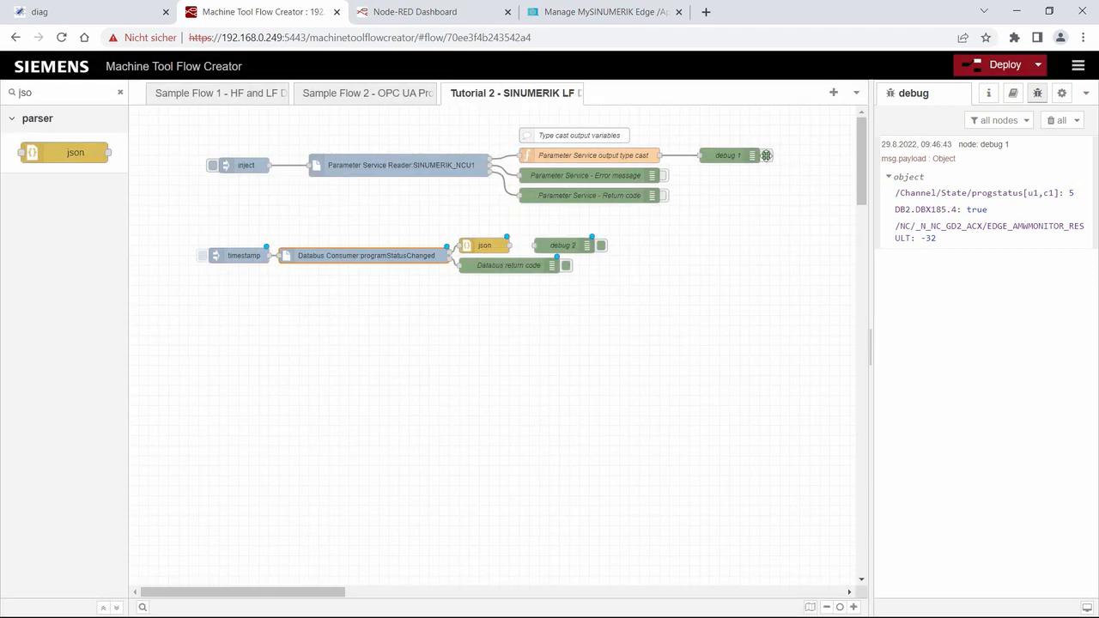
# Step: Wire the json node's output to the debug 2 node and deploy the flow
pyautogui.moveTo(507, 245); pyautogui.dragTo(550, 244)
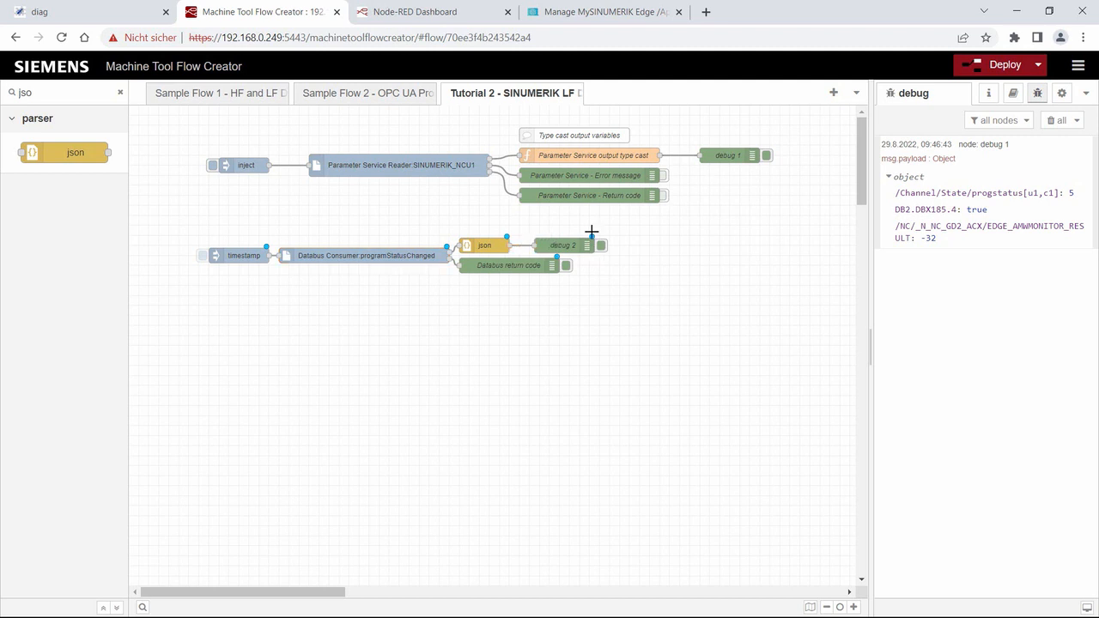
pyautogui.click(967, 69)
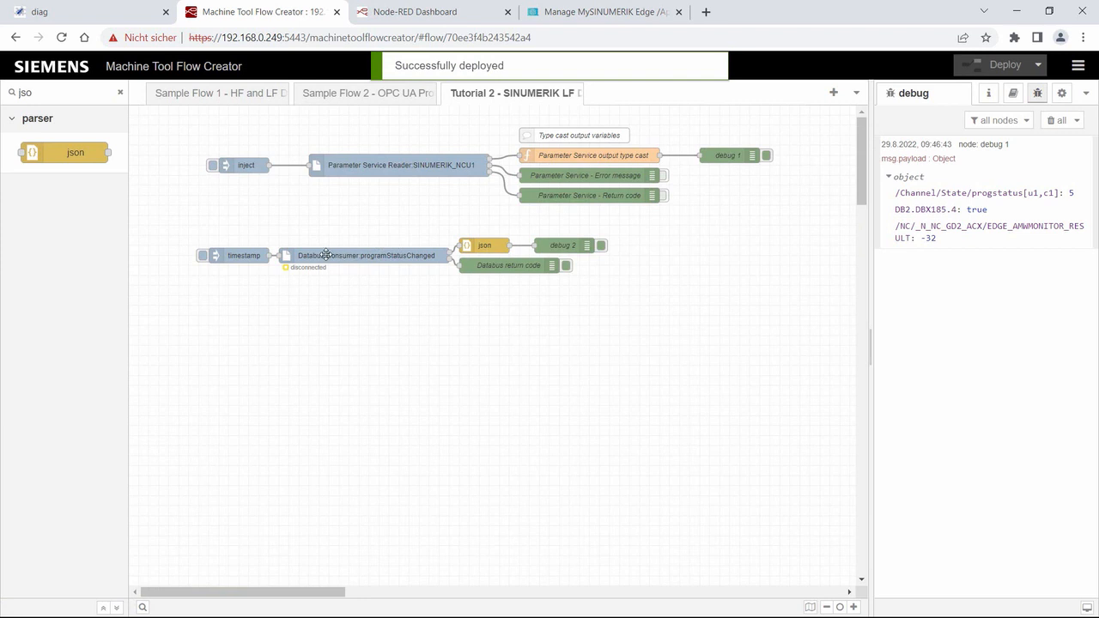
# Step: Trigger the timestamp inject node of the Databus Consumer flow several times
pyautogui.click(204, 262)
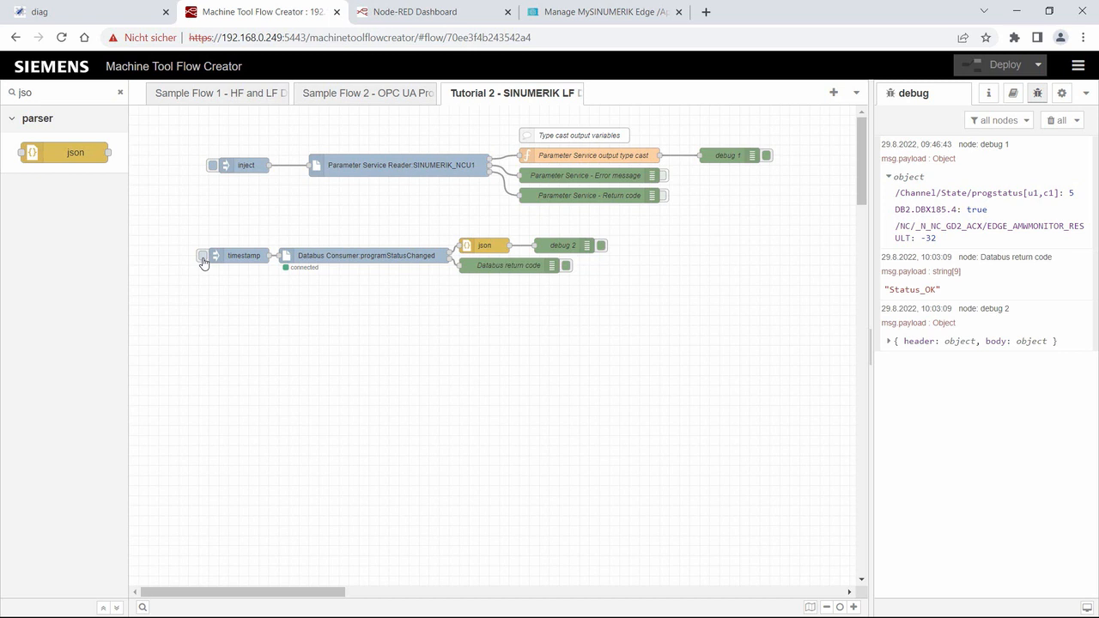
pyautogui.click(203, 257)
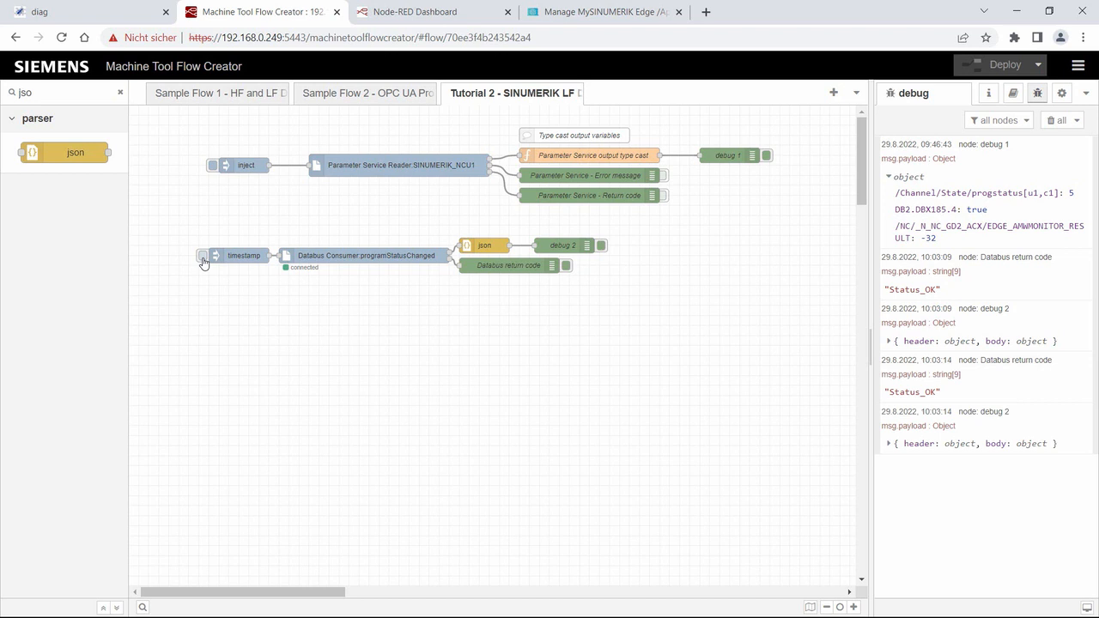
pyautogui.click(203, 257)
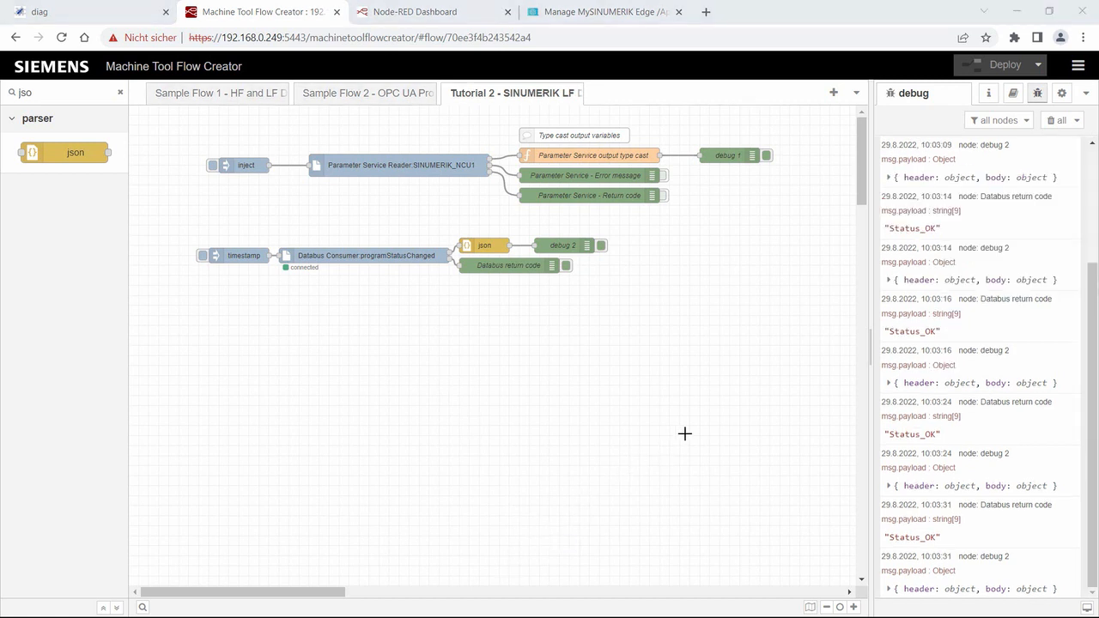
# Step: Expand the debug 2 message from 10:03:14 through body, datapoint and content down to its program status value
pyautogui.click(914, 284)
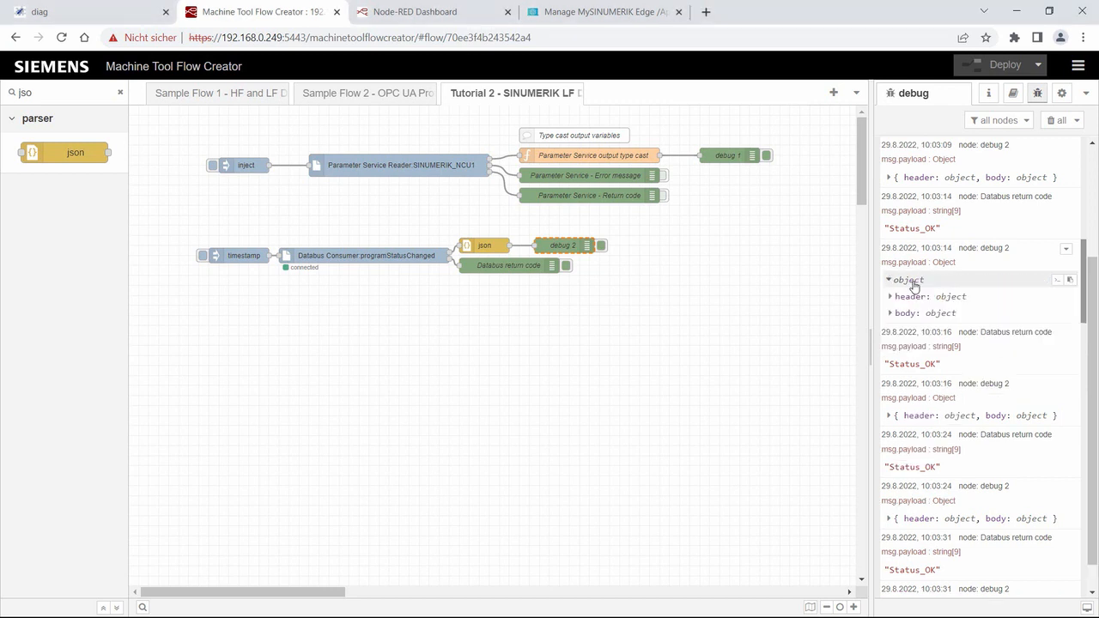
pyautogui.click(907, 312)
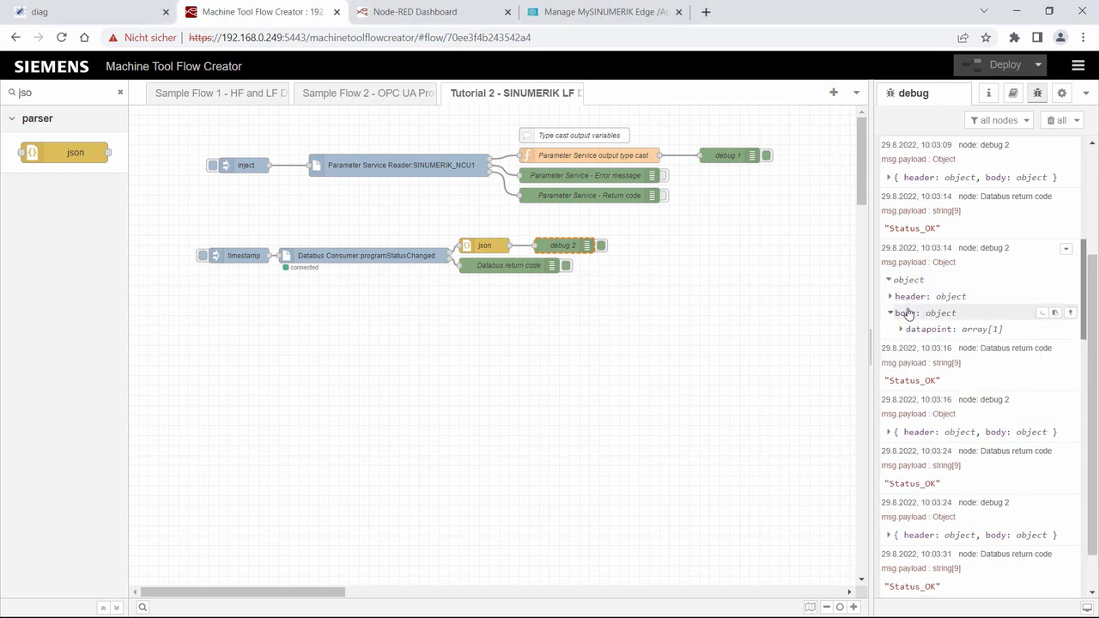
pyautogui.click(917, 329)
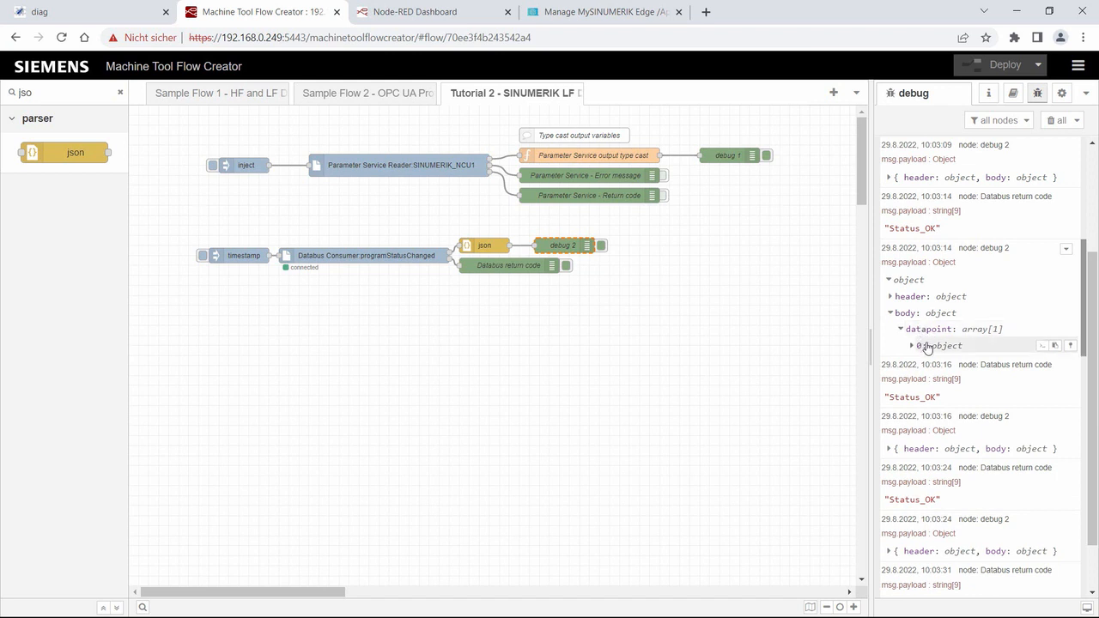
pyautogui.click(927, 347)
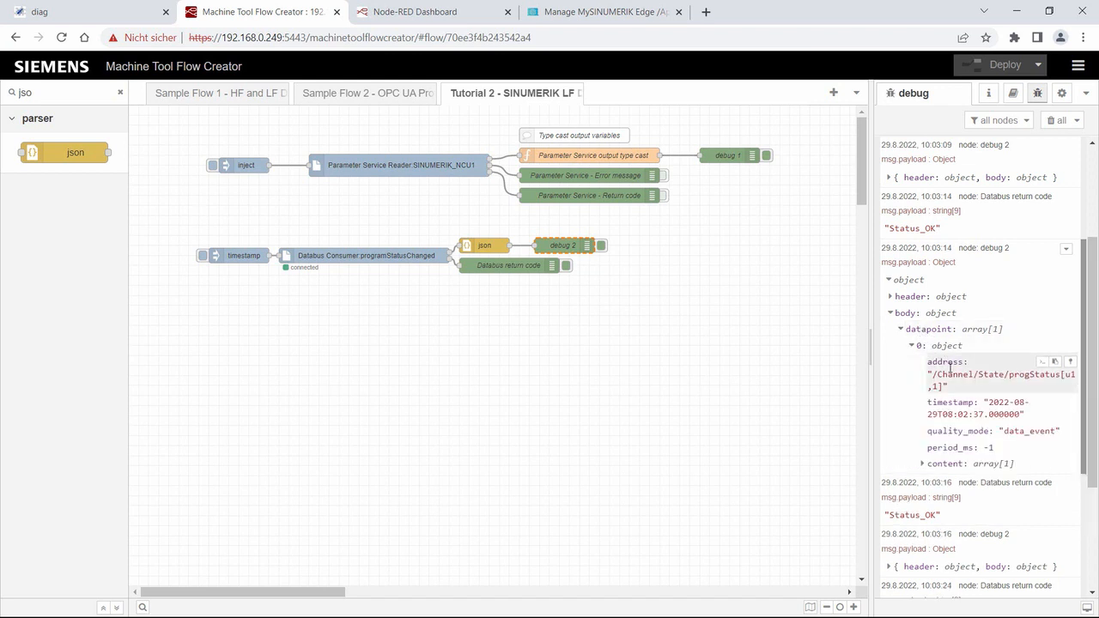
pyautogui.click(968, 466)
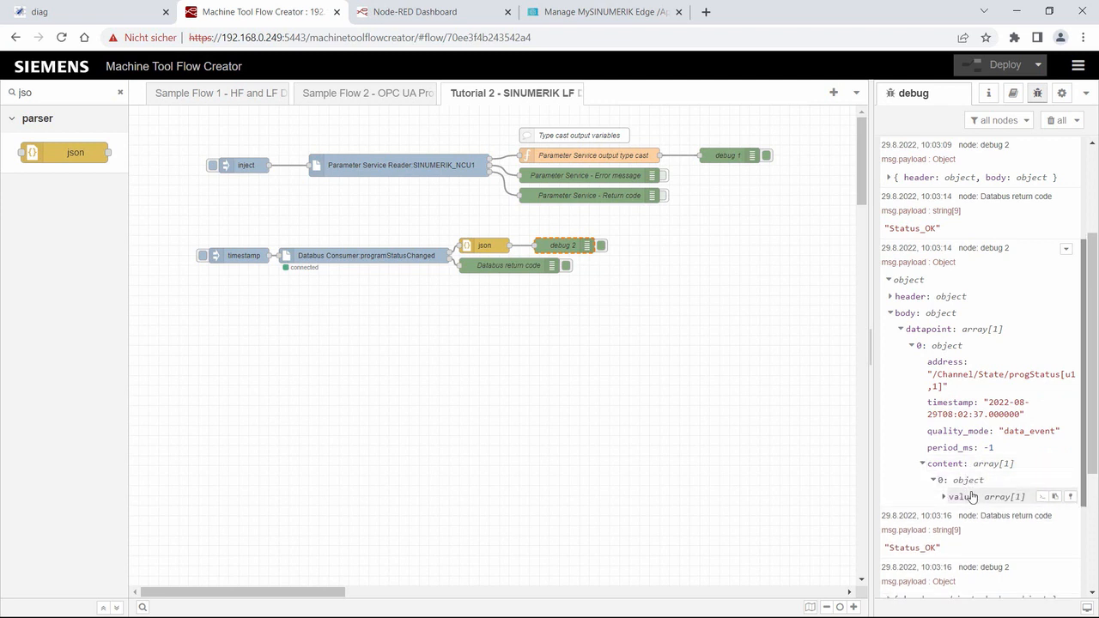
pyautogui.click(971, 496)
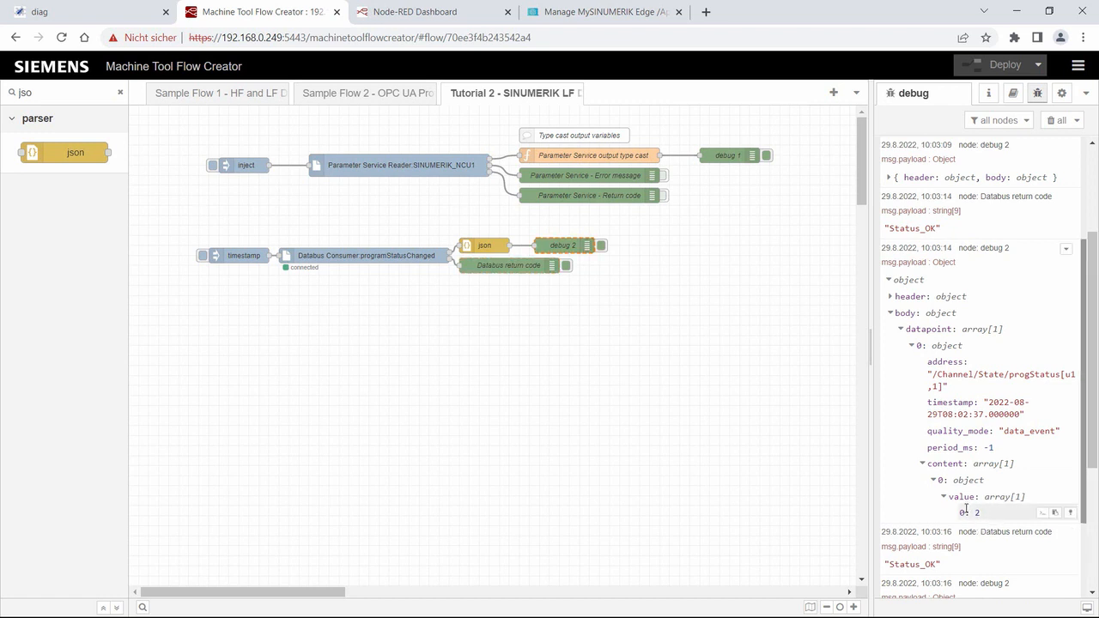
# Step: Expand the debug 2 message from 10:03:16 down to its content value to compare the program status
pyautogui.scroll(-2, 975, 515)
pyautogui.scroll(-1, 966, 509)
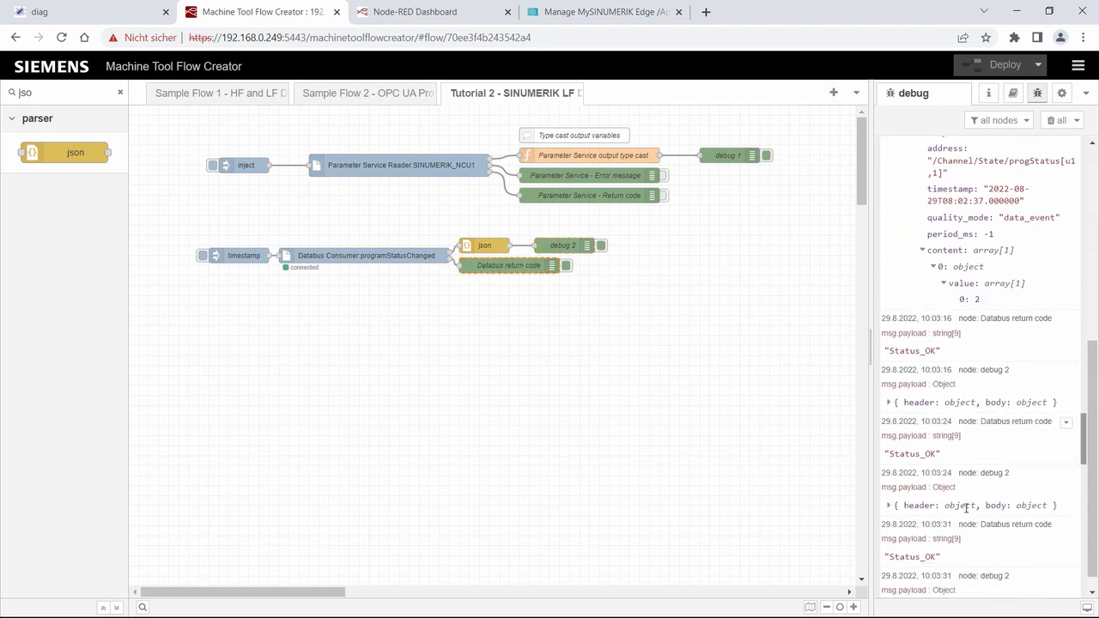
pyautogui.click(894, 408)
pyautogui.click(908, 435)
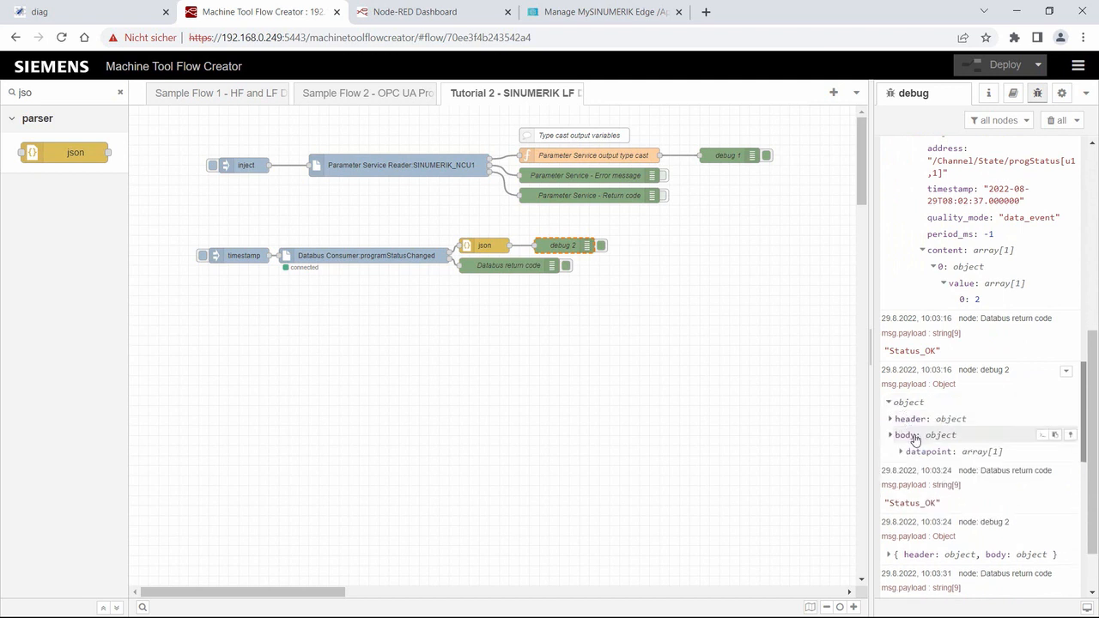
pyautogui.click(934, 453)
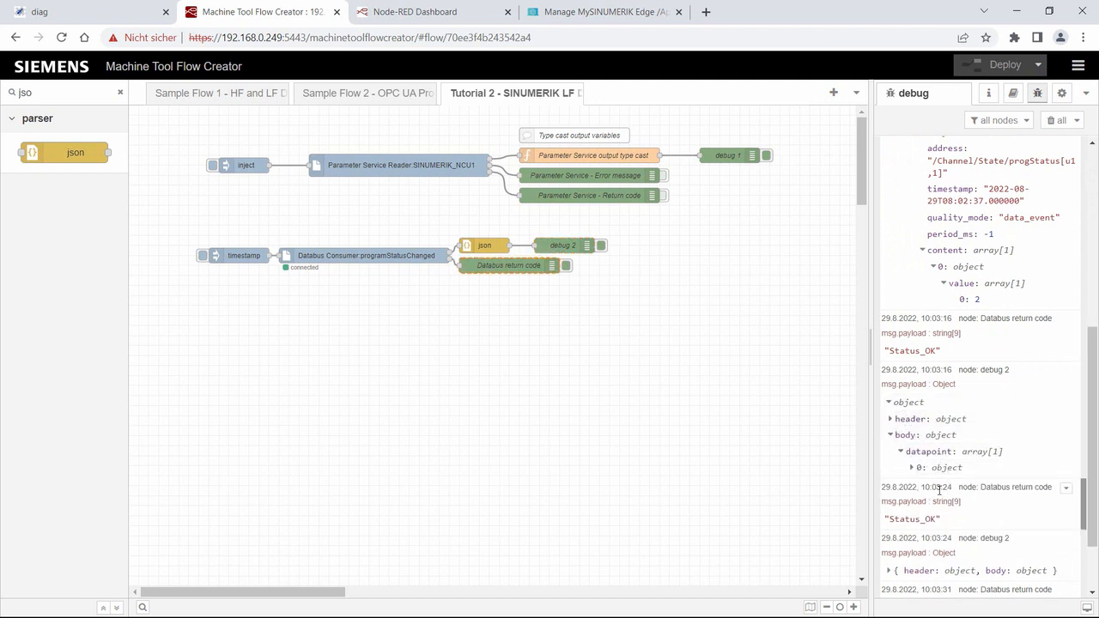
pyautogui.click(945, 472)
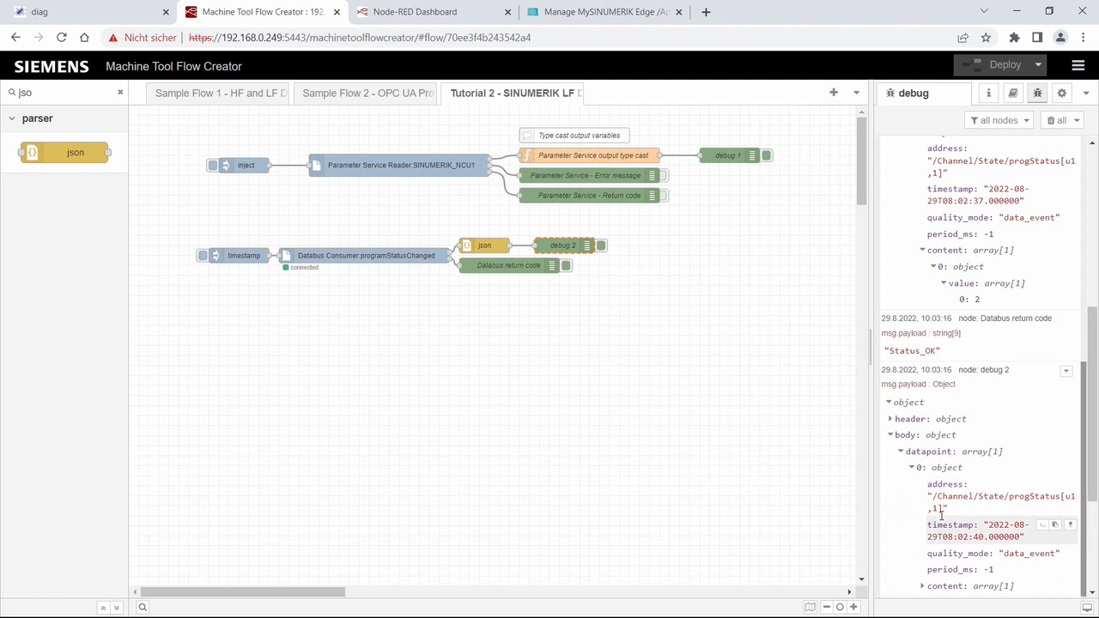
pyautogui.scroll(-1, 944, 507)
pyautogui.click(942, 518)
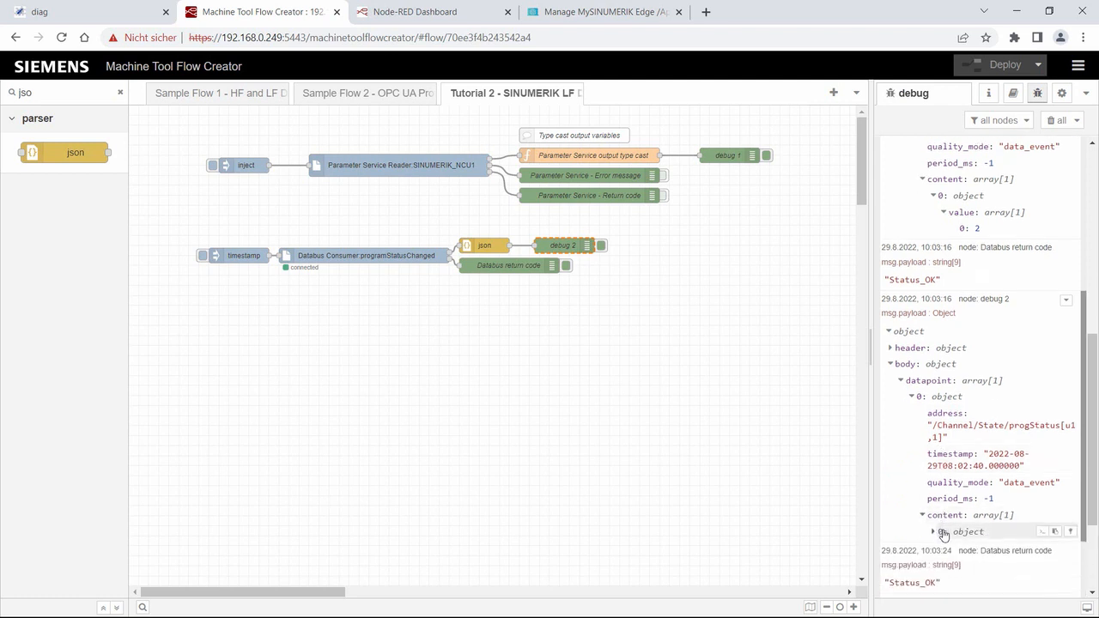
pyautogui.click(943, 533)
pyautogui.click(945, 548)
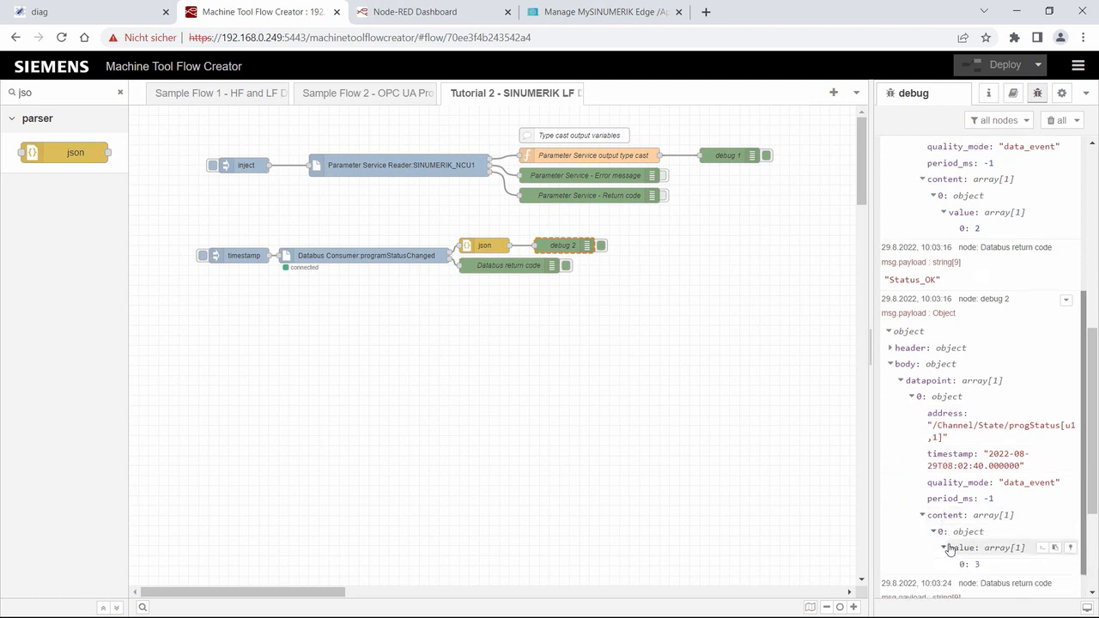
pyautogui.scroll(-1, 950, 550)
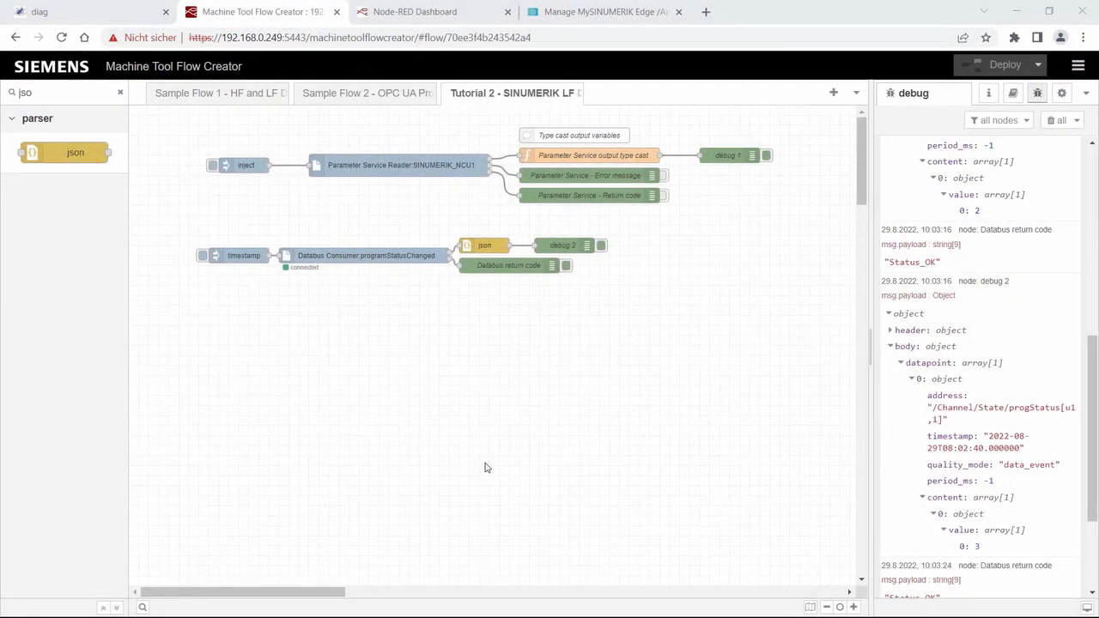
# Step: Move the debug 2 node further from the json node and insert a change node into the wire between them
pyautogui.moveTo(572, 244); pyautogui.dragTo(687, 244)
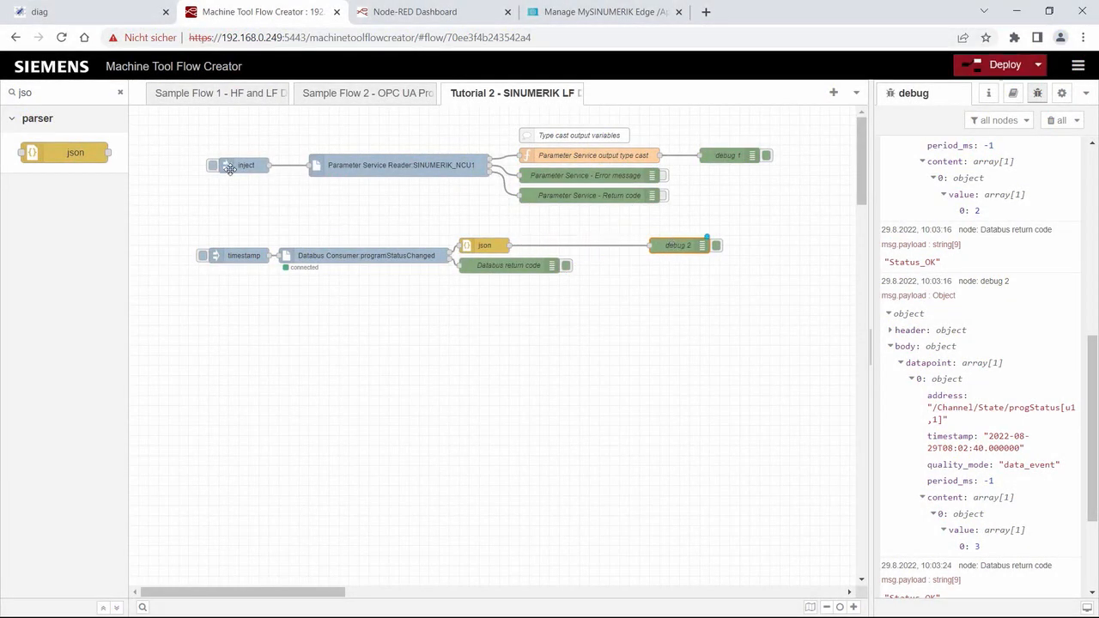
pyautogui.click(120, 92)
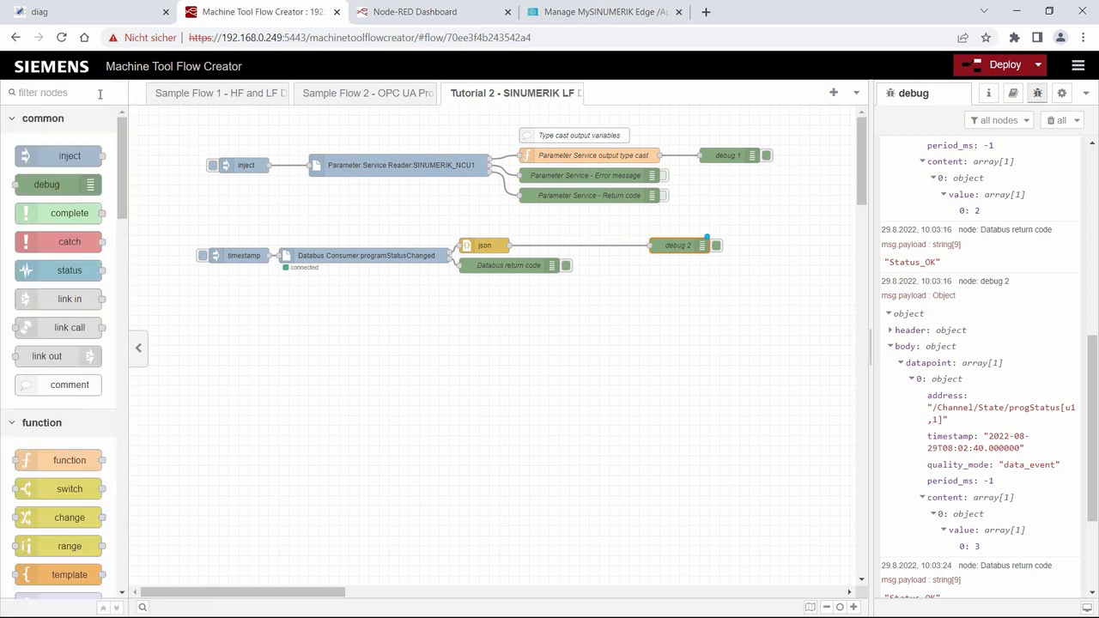
pyautogui.write('chan')
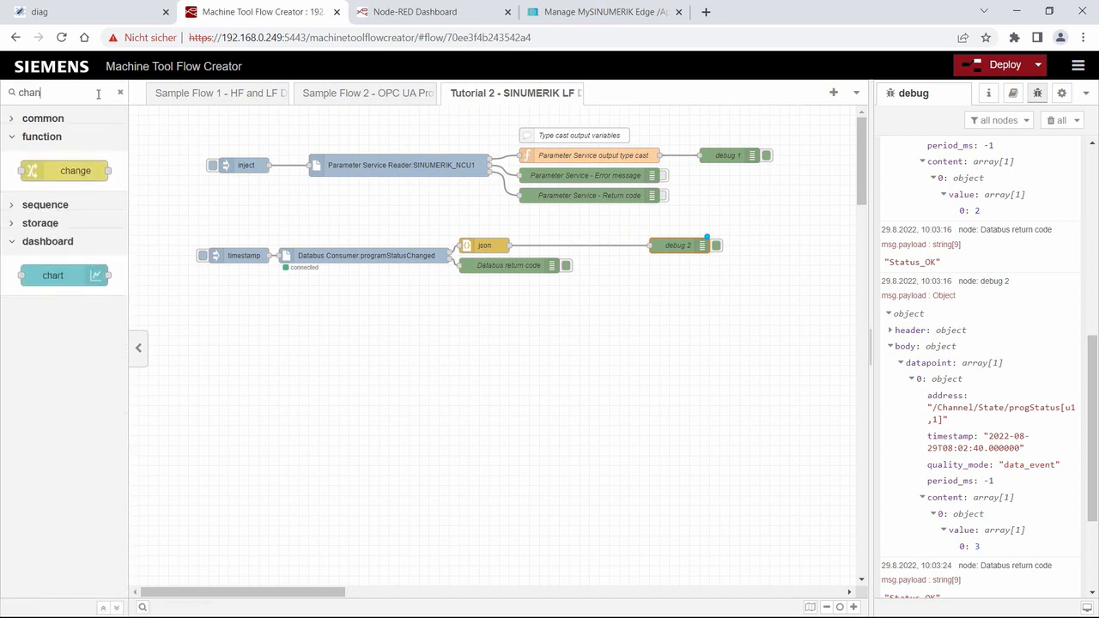
pyautogui.moveTo(75, 152); pyautogui.dragTo(610, 239)
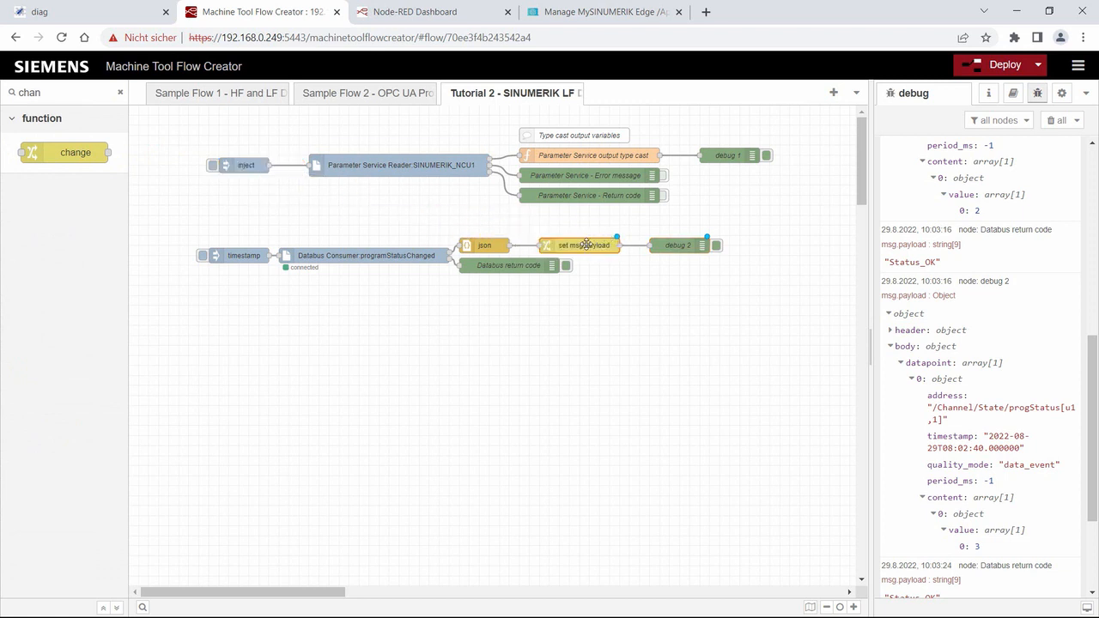
# Step: Open the new change node's properties and name it "Parse program status"
pyautogui.doubleClick(587, 245)
pyautogui.click(641, 199)
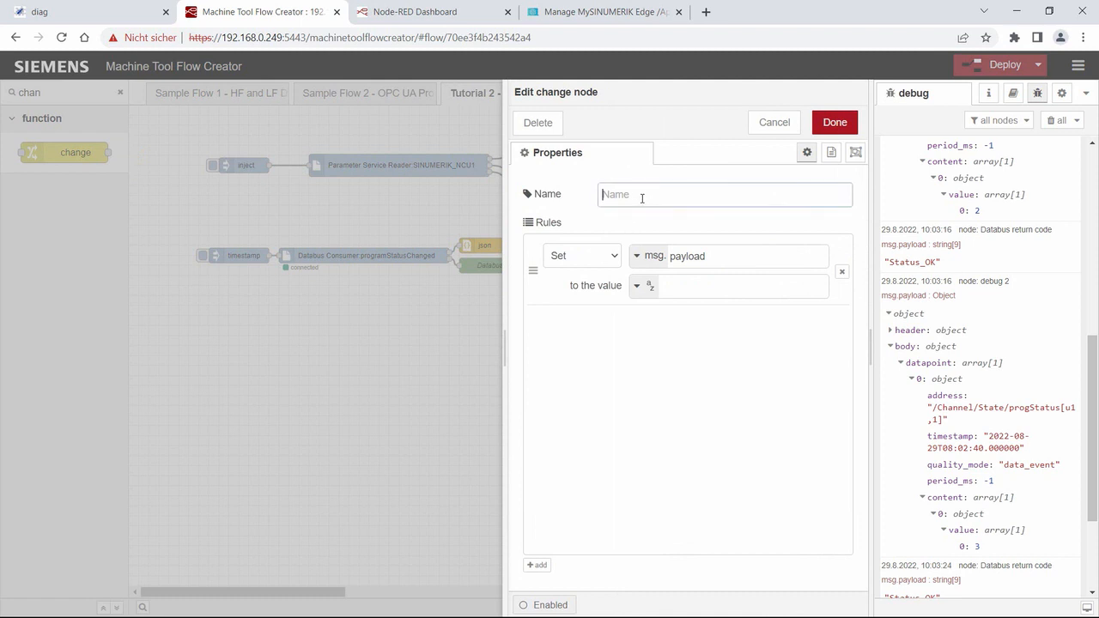
pyautogui.write('Parse program status')
# Step: Make the change node set msg.payload to msg.body.datapoint[0].content[0].value[0] and apply the node properties
pyautogui.click(651, 285)
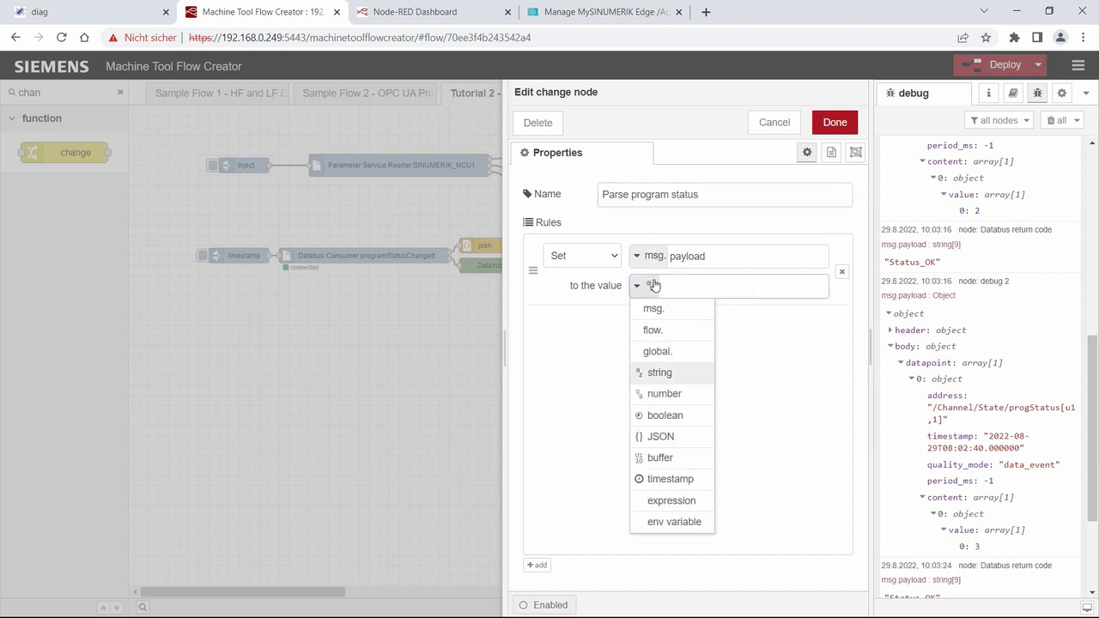
pyautogui.click(662, 309)
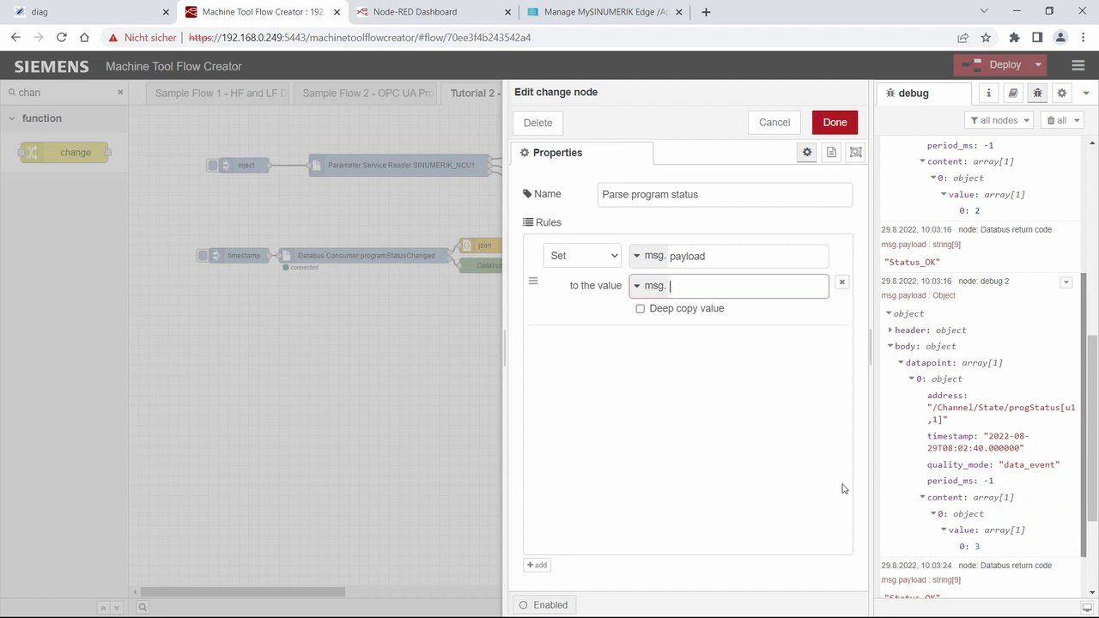
pyautogui.write('body.')
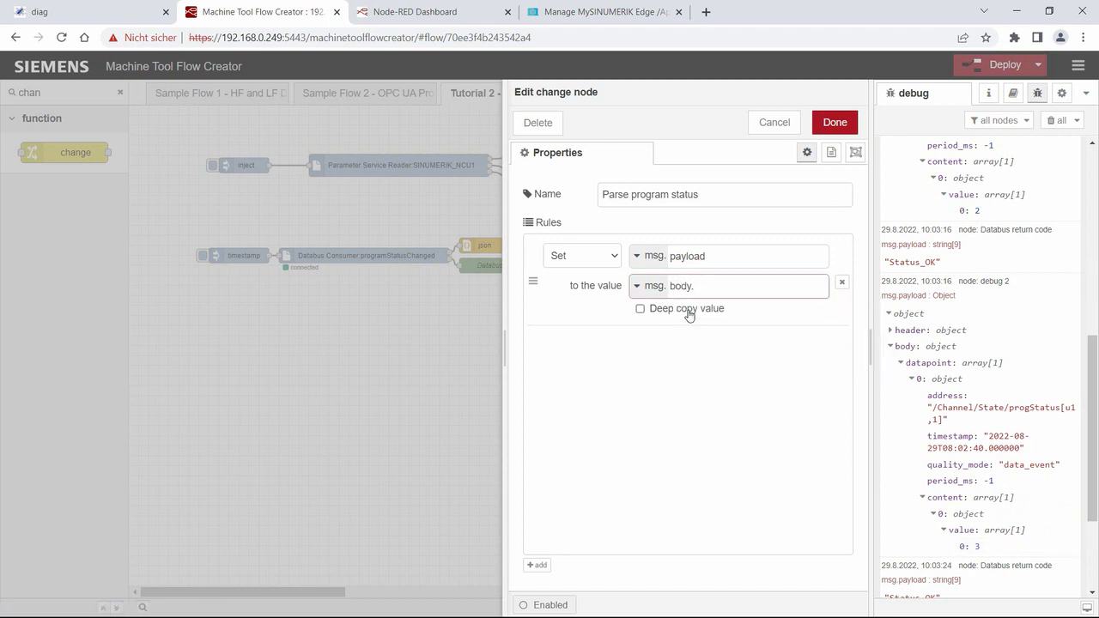
pyautogui.write('datapoint[0].conte')
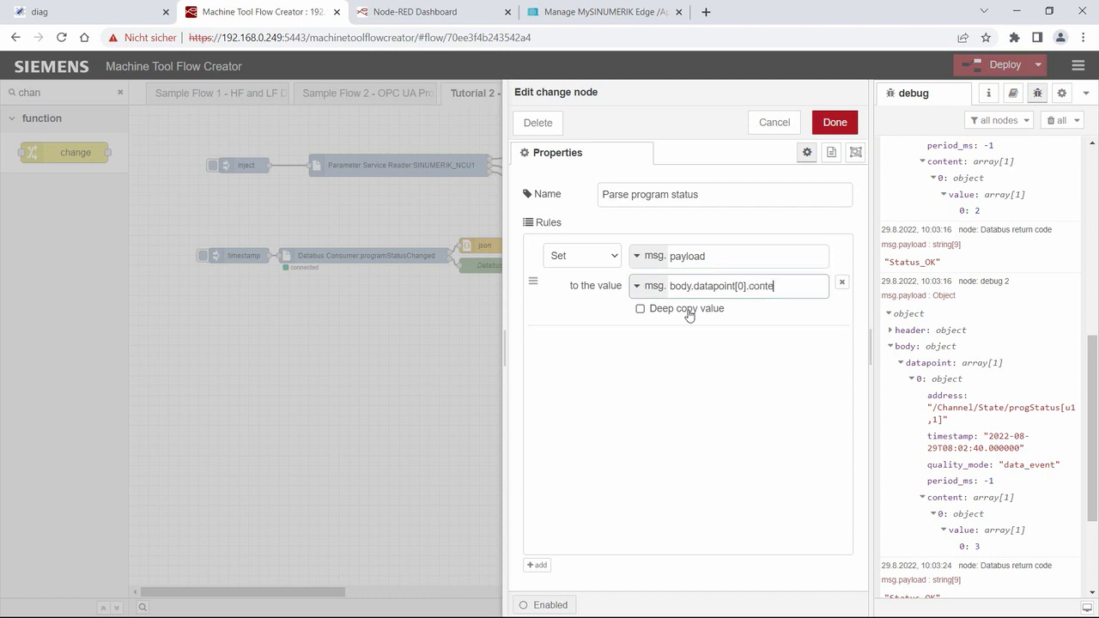
pyautogui.write('nt[0].value[0]')
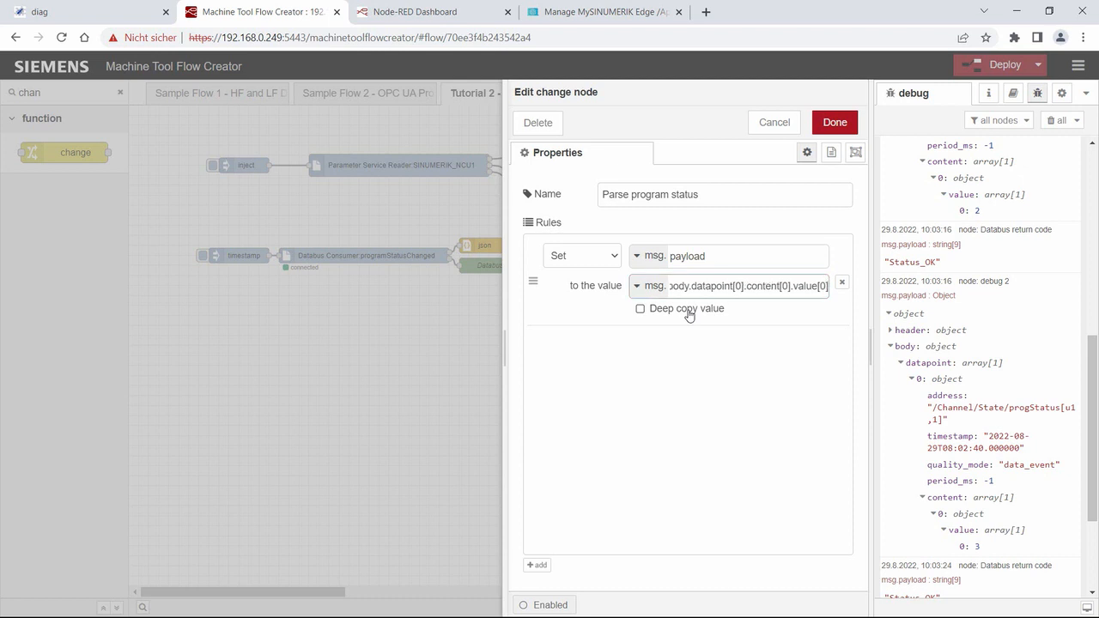
pyautogui.click(837, 123)
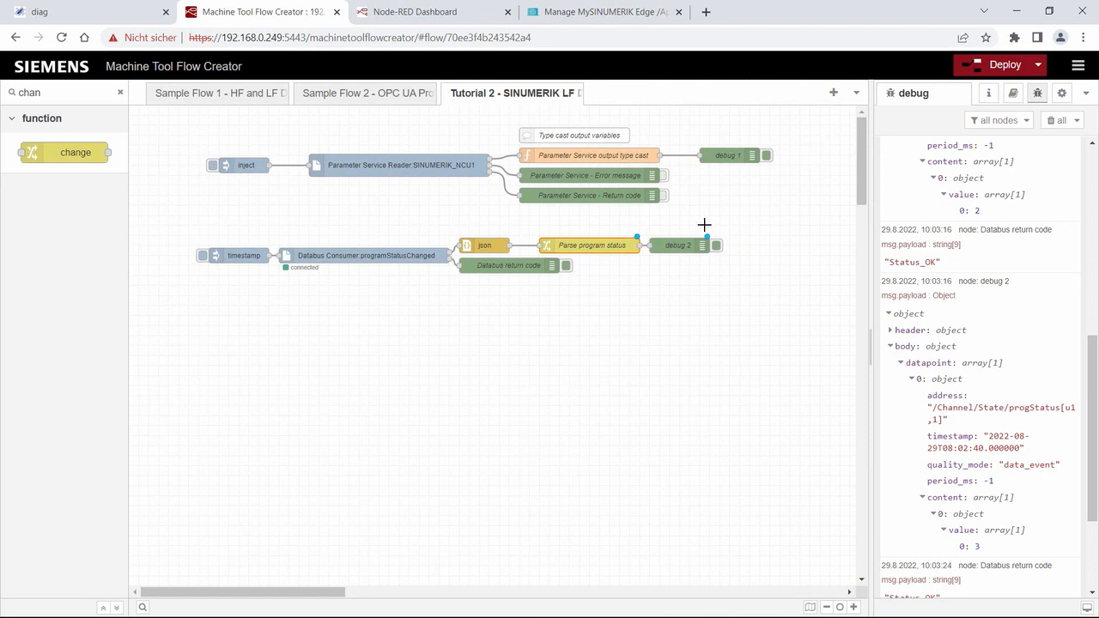
# Step: Rename the debug 2 node as "Program status"
pyautogui.doubleClick(680, 245)
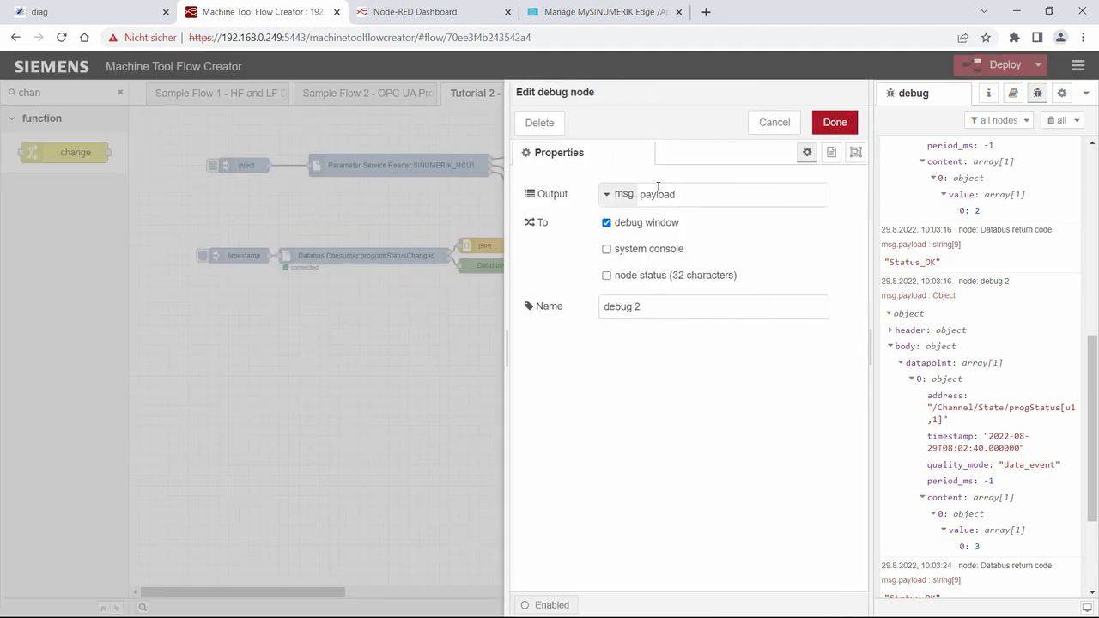
pyautogui.moveTo(642, 307); pyautogui.dragTo(593, 312)
pyautogui.write('Program status')
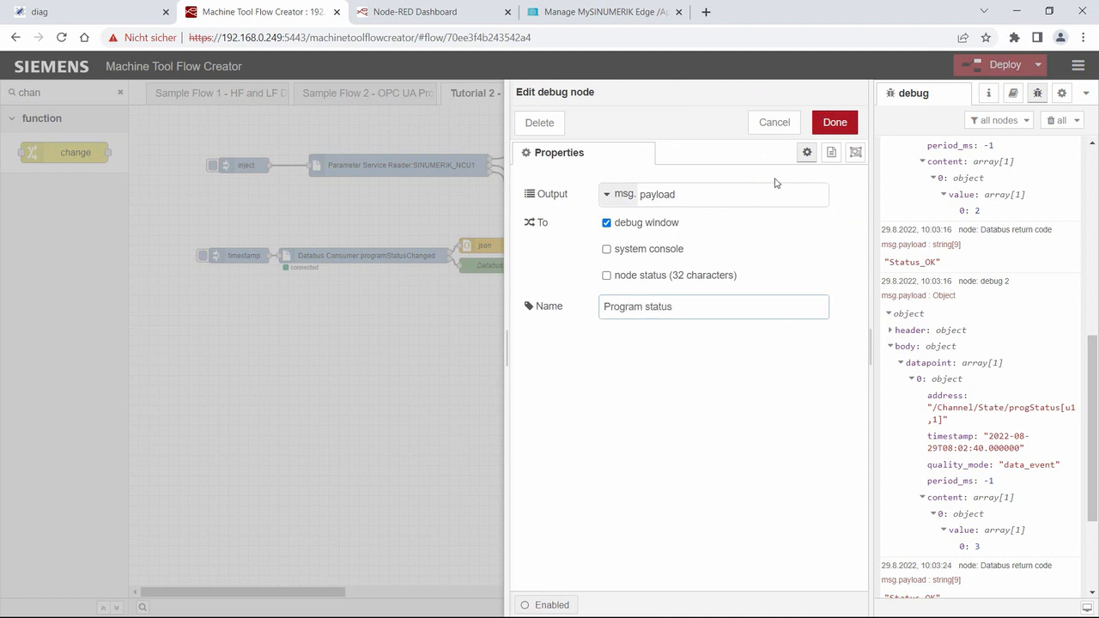
pyautogui.click(832, 123)
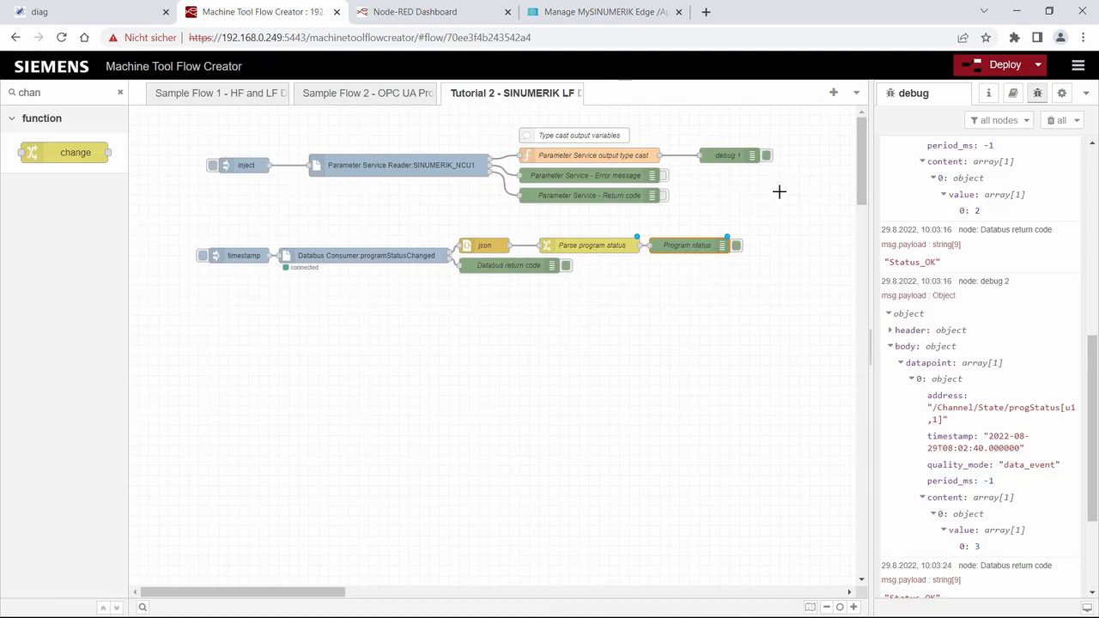
# Step: Deploy the flow and check the newest Program status messages in the debug output
pyautogui.click(977, 69)
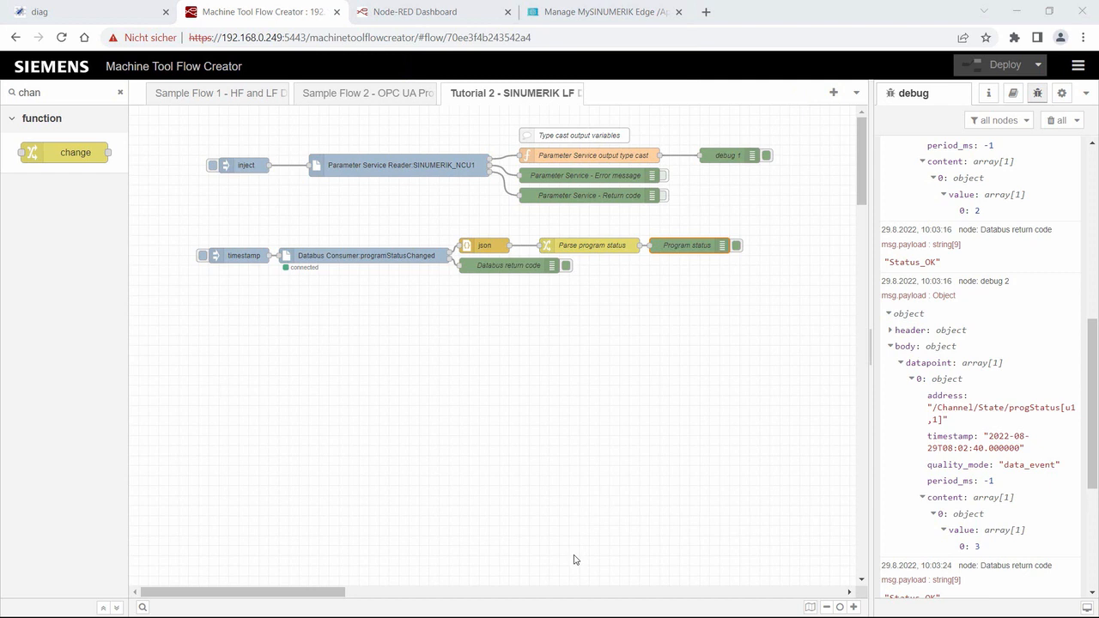
pyautogui.scroll(-3, 996, 405)
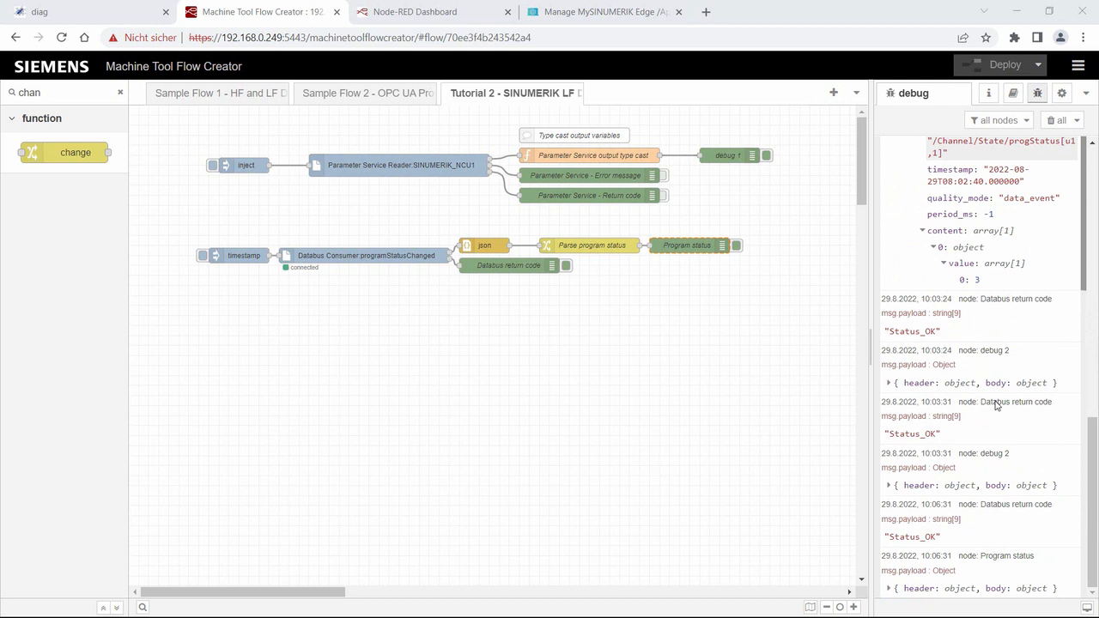
pyautogui.scroll(-4, 995, 405)
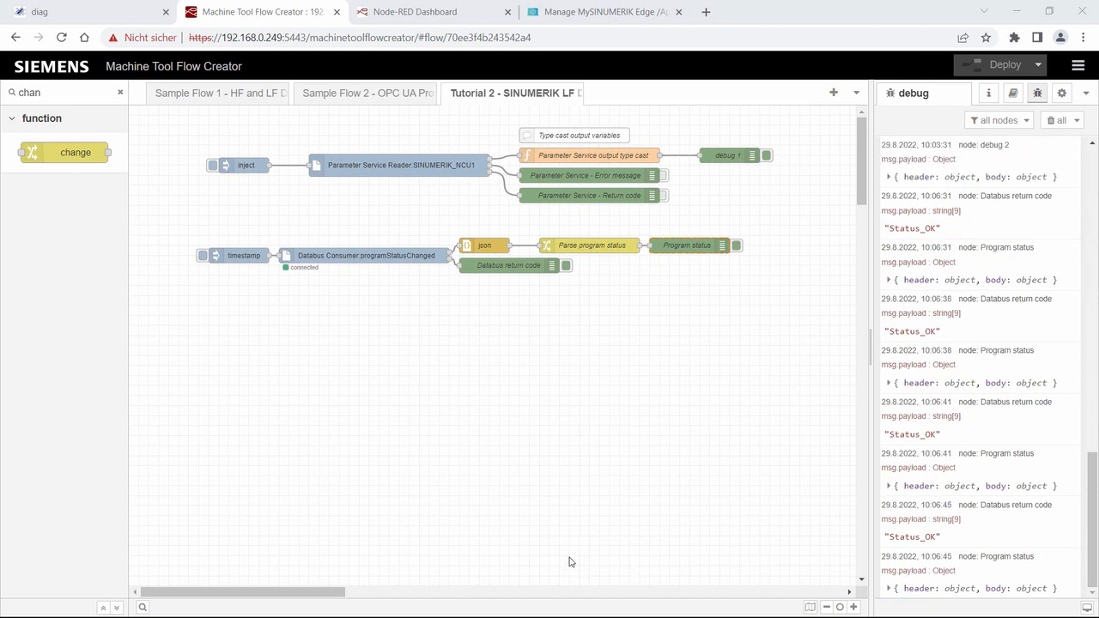
# Step: Prefix the Parse program status node's source path with "payload." so it starts with payload.body.datapoint[0], and redeploy the flow
pyautogui.click(580, 246)
pyautogui.doubleClick(580, 245)
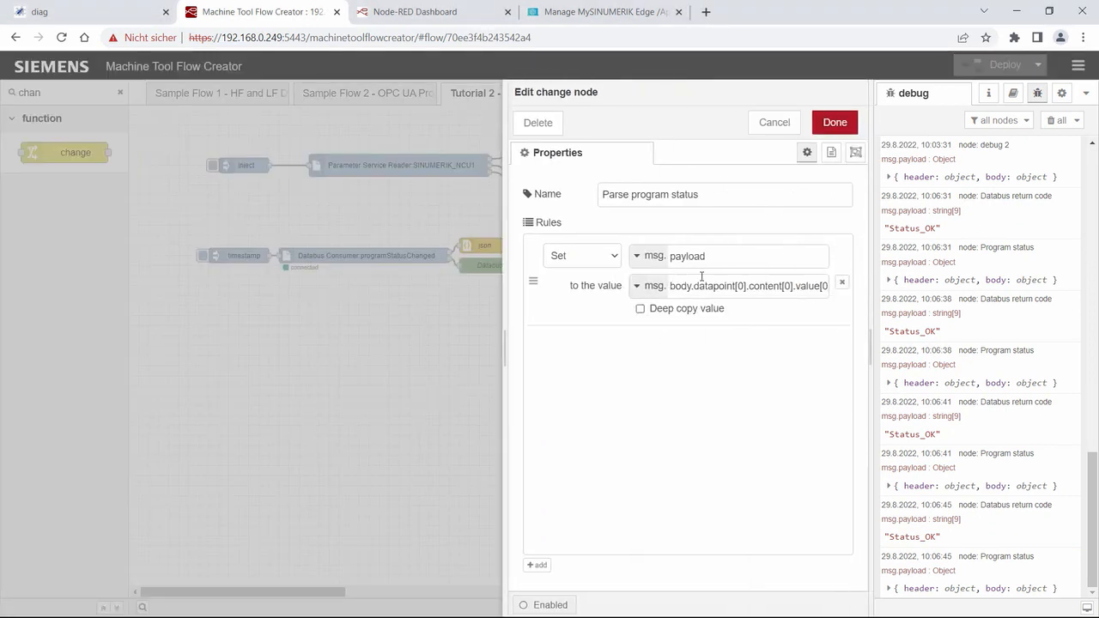
pyautogui.click(670, 286)
pyautogui.write('p')
pyautogui.write('aylo')
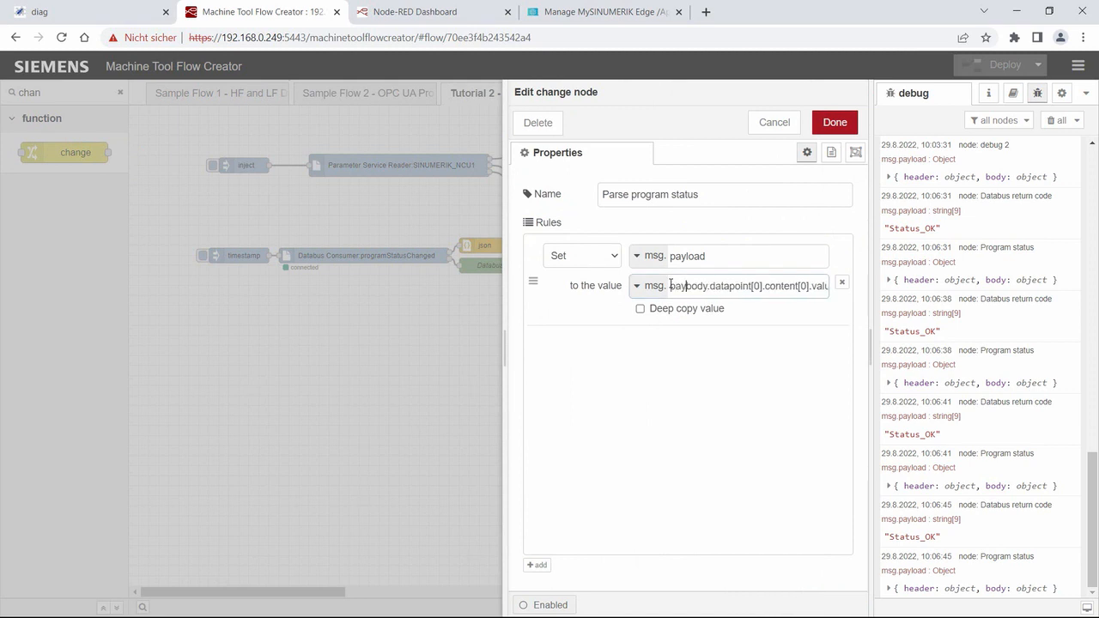
pyautogui.write('ad.')
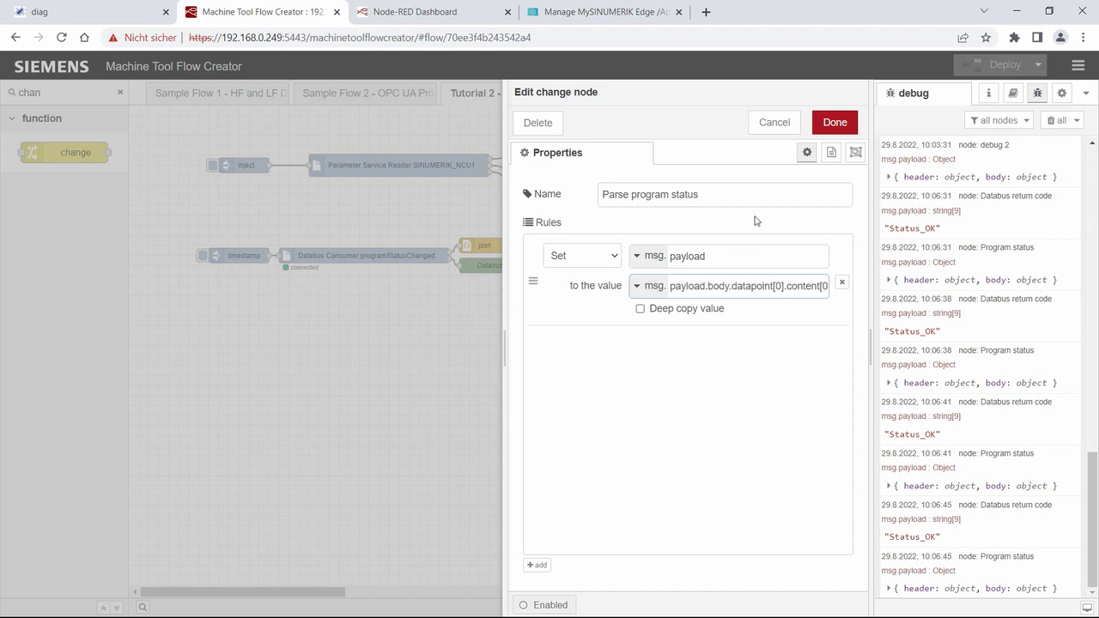
pyautogui.click(846, 129)
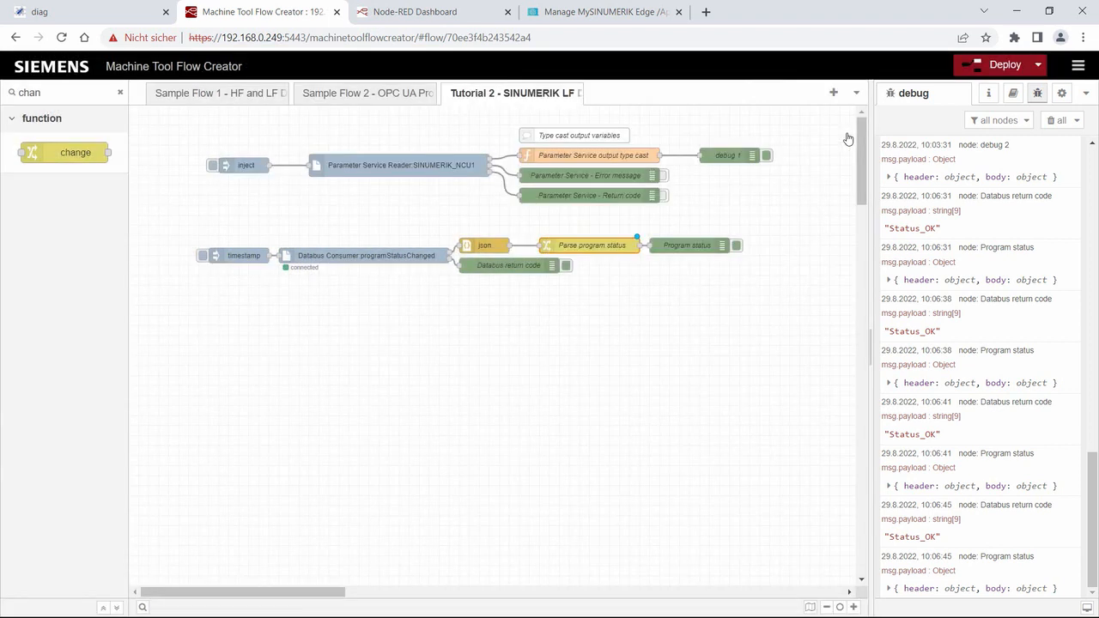
pyautogui.click(970, 62)
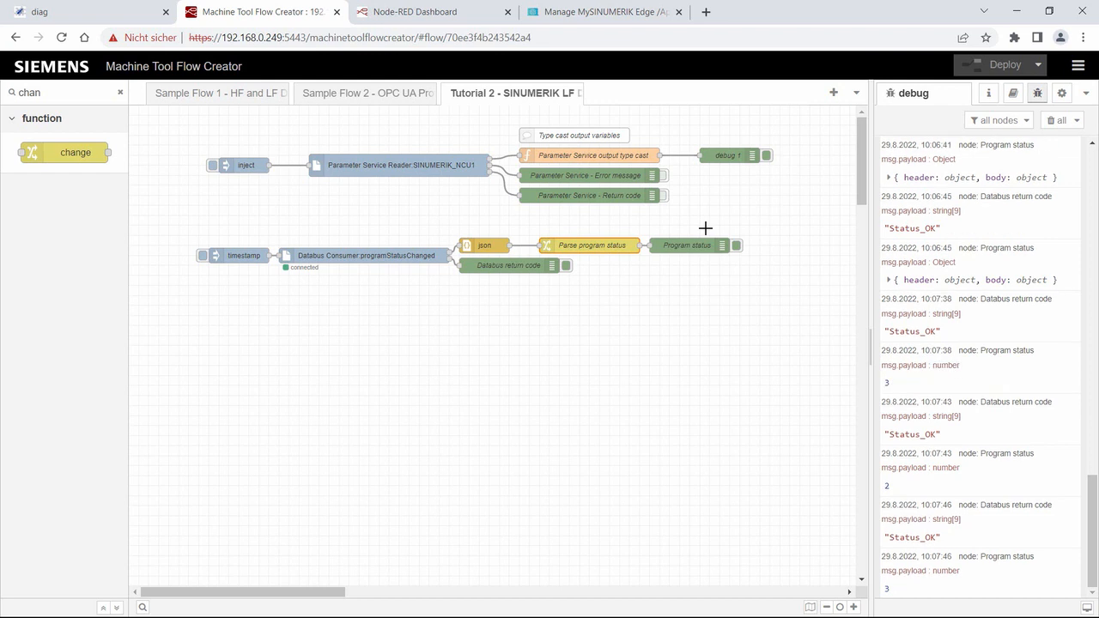
pyautogui.write('g')
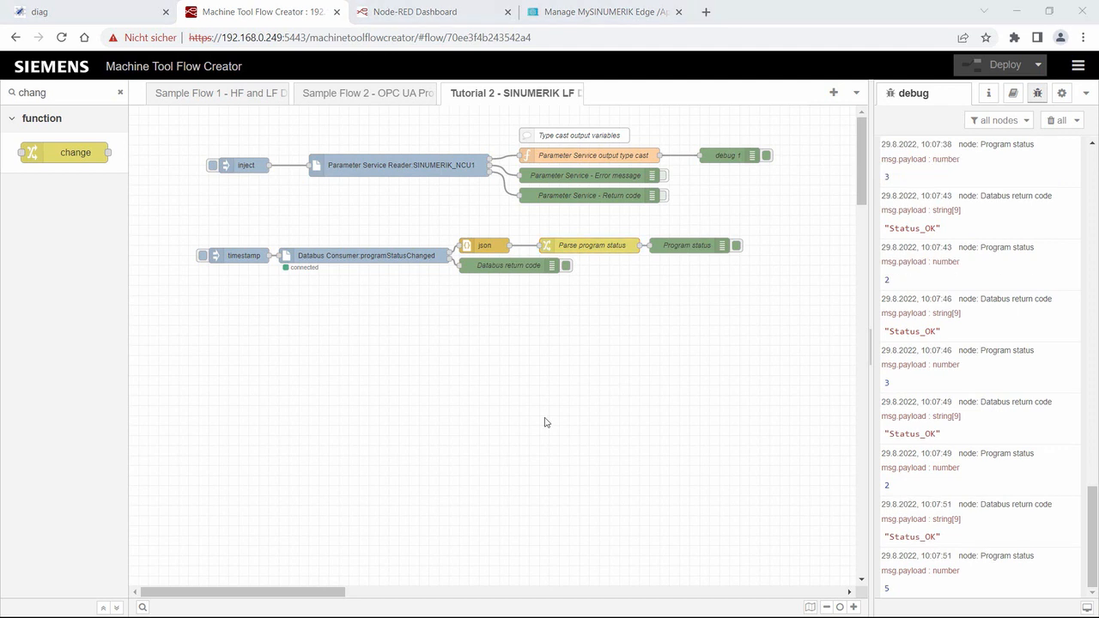
# Step: Move the Program status debug node up and wire a link out node below it to the Parse program status output
pyautogui.moveTo(699, 244); pyautogui.dragTo(708, 221)
pyautogui.click(692, 269)
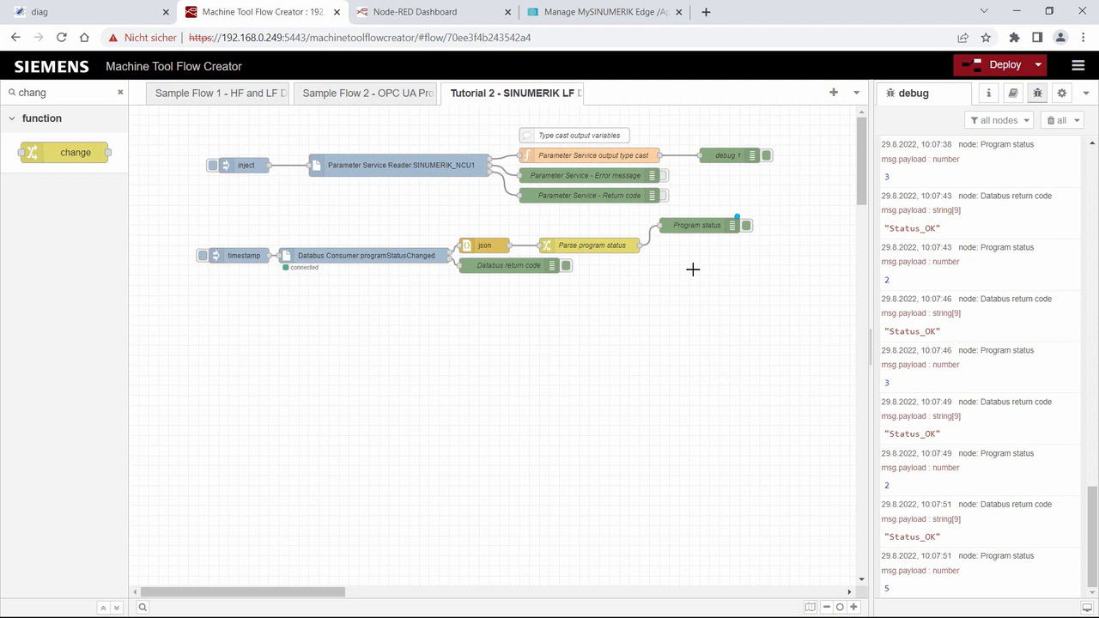
pyautogui.click(120, 92)
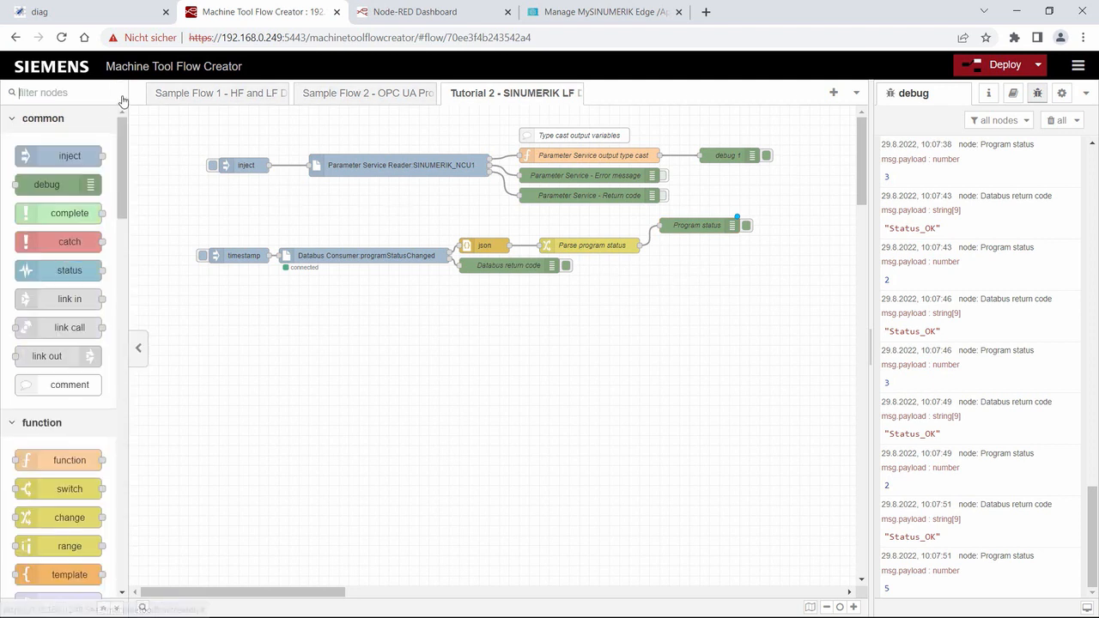
pyautogui.write('link')
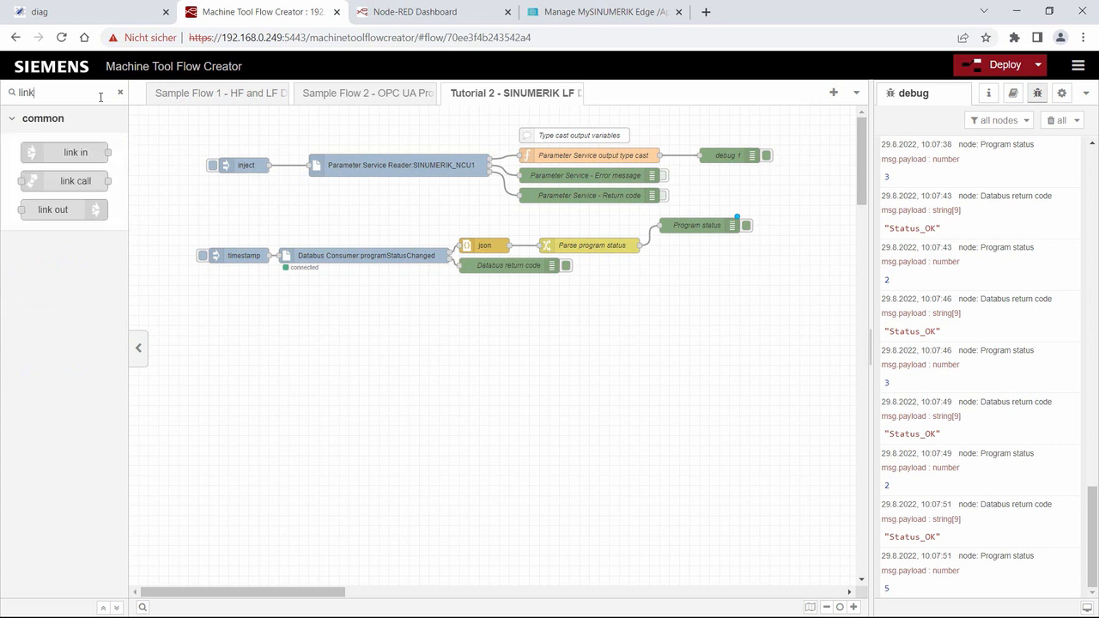
pyautogui.moveTo(60, 210); pyautogui.dragTo(466, 203)
pyautogui.moveTo(589, 236); pyautogui.dragTo(716, 248)
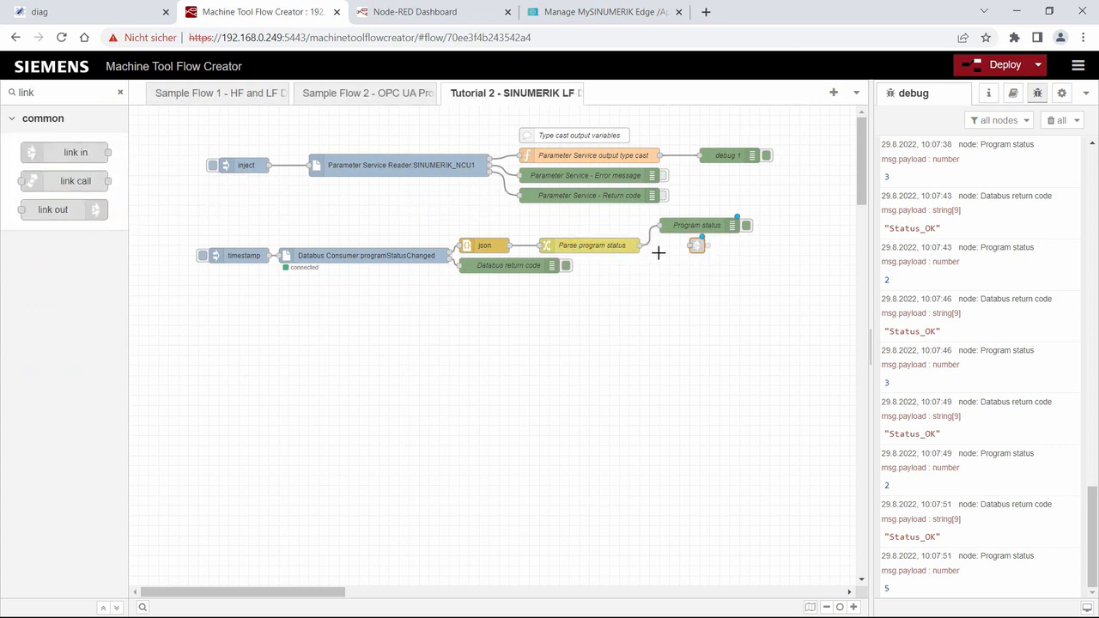
pyautogui.moveTo(640, 245); pyautogui.dragTo(692, 245)
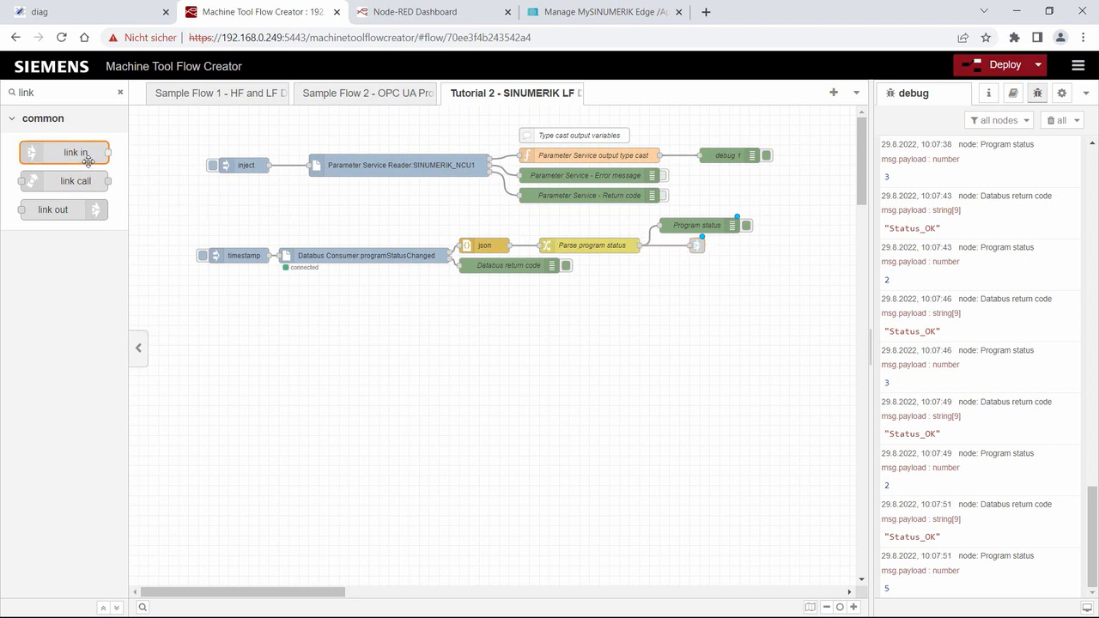
# Step: Add a link in node below the flow, connect it to the link out node, and wire a function switch node after it
pyautogui.moveTo(74, 152); pyautogui.dragTo(705, 244)
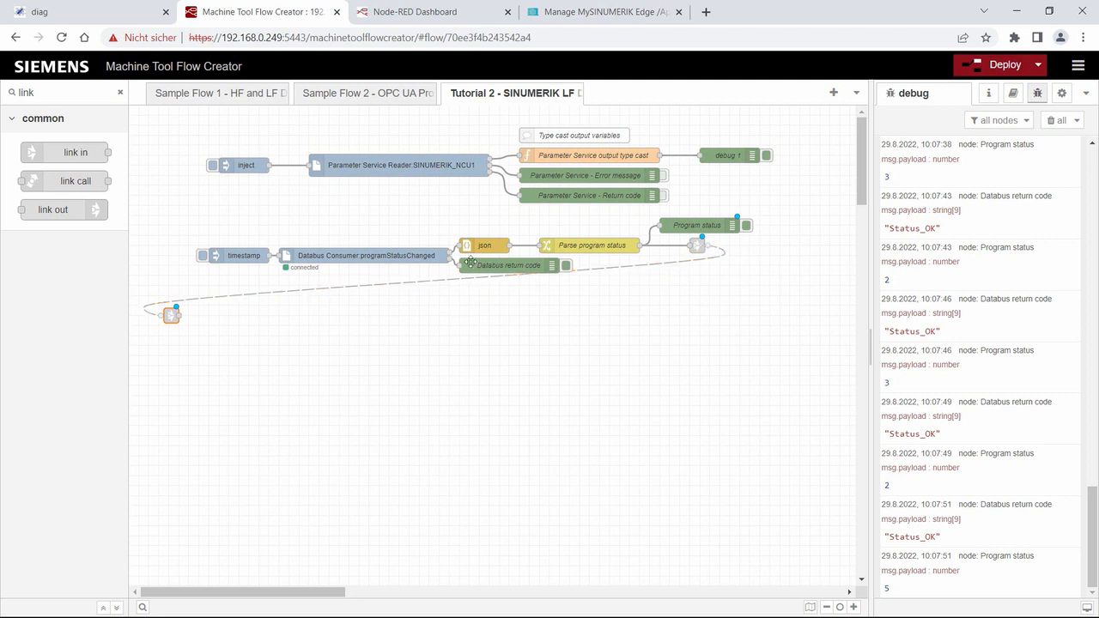
pyautogui.click(121, 95)
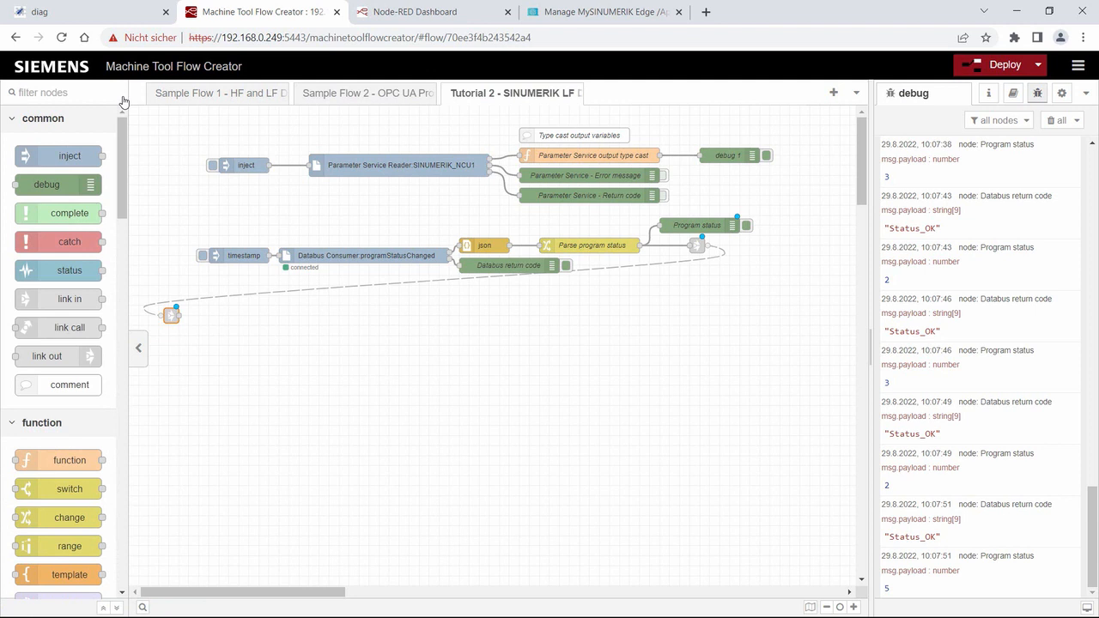
pyautogui.write('sw')
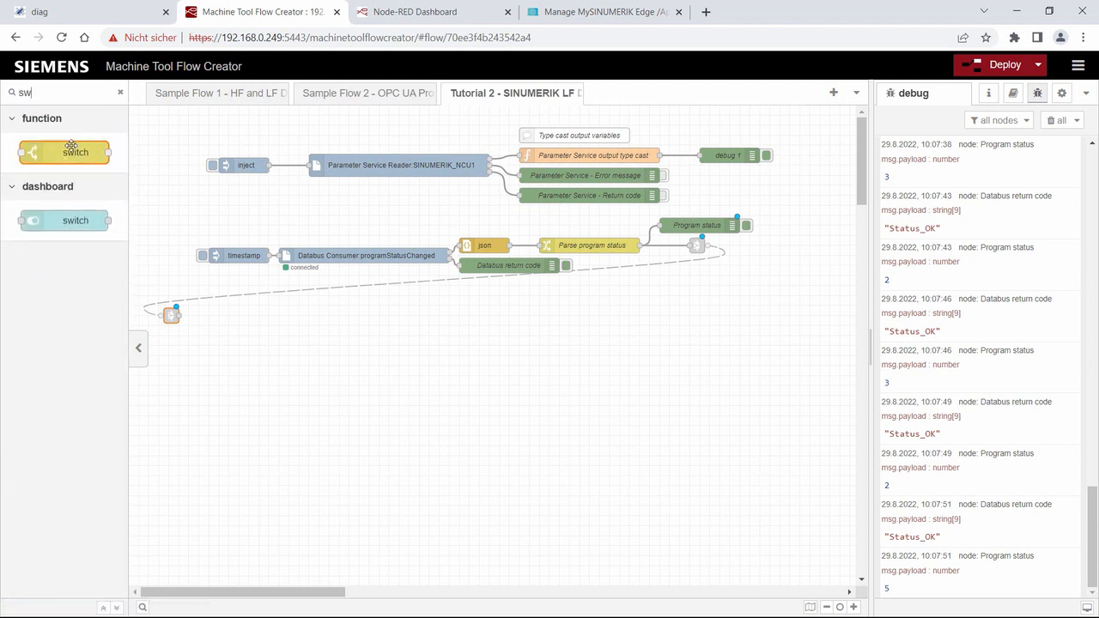
pyautogui.moveTo(73, 146); pyautogui.dragTo(247, 267)
pyautogui.moveTo(268, 317); pyautogui.dragTo(267, 315)
pyautogui.moveTo(177, 315); pyautogui.dragTo(230, 319)
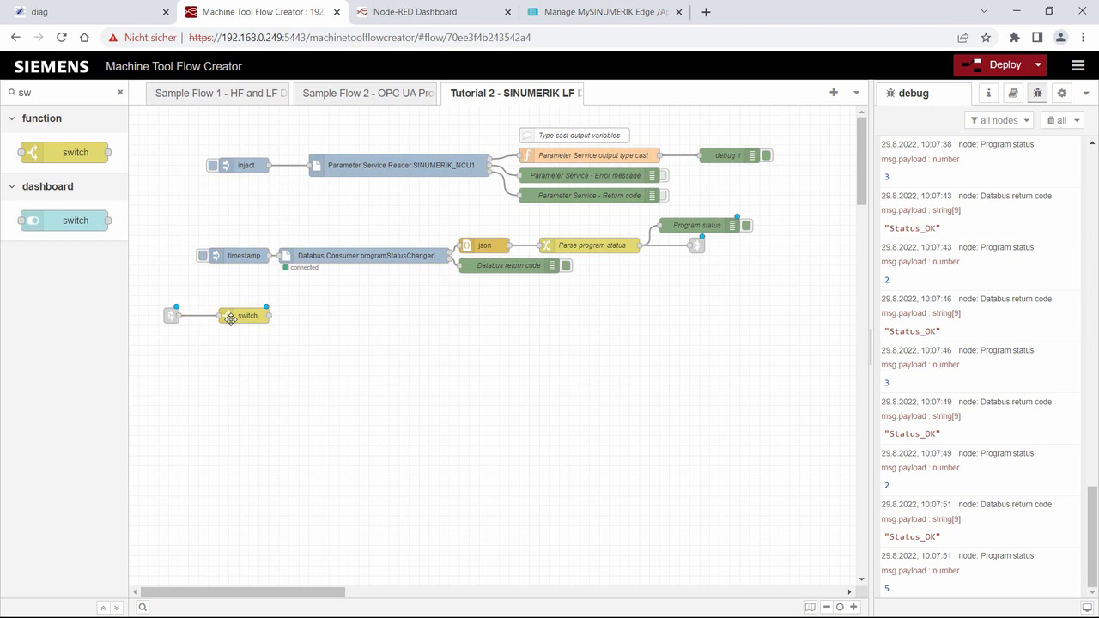
# Step: Open the switch node's properties and name it "Check program status"
pyautogui.doubleClick(230, 319)
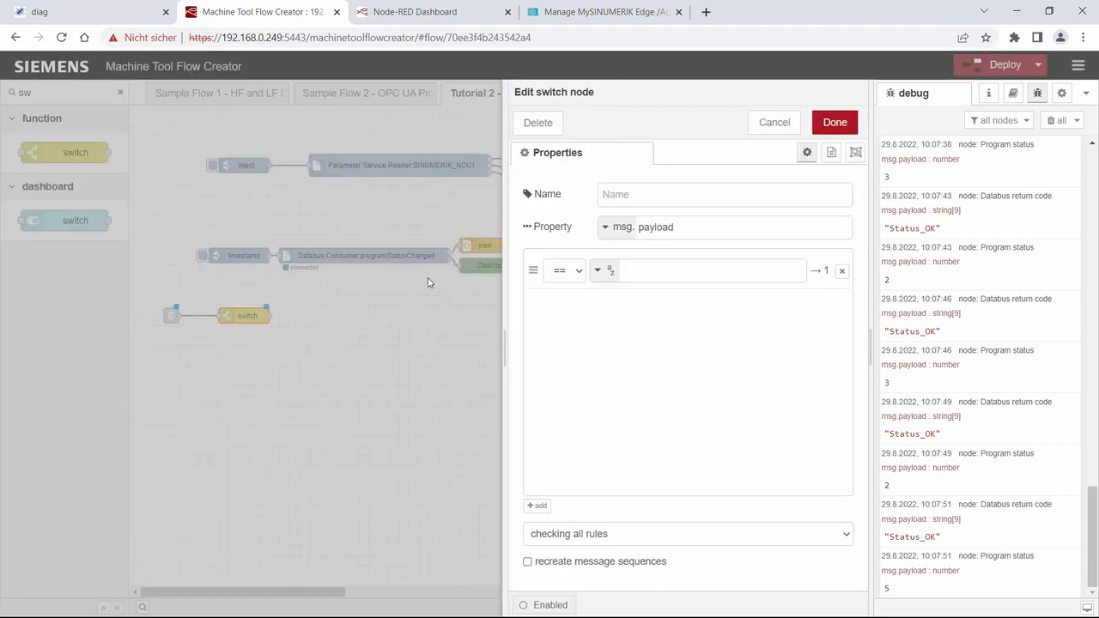
pyautogui.click(616, 199)
pyautogui.write('C')
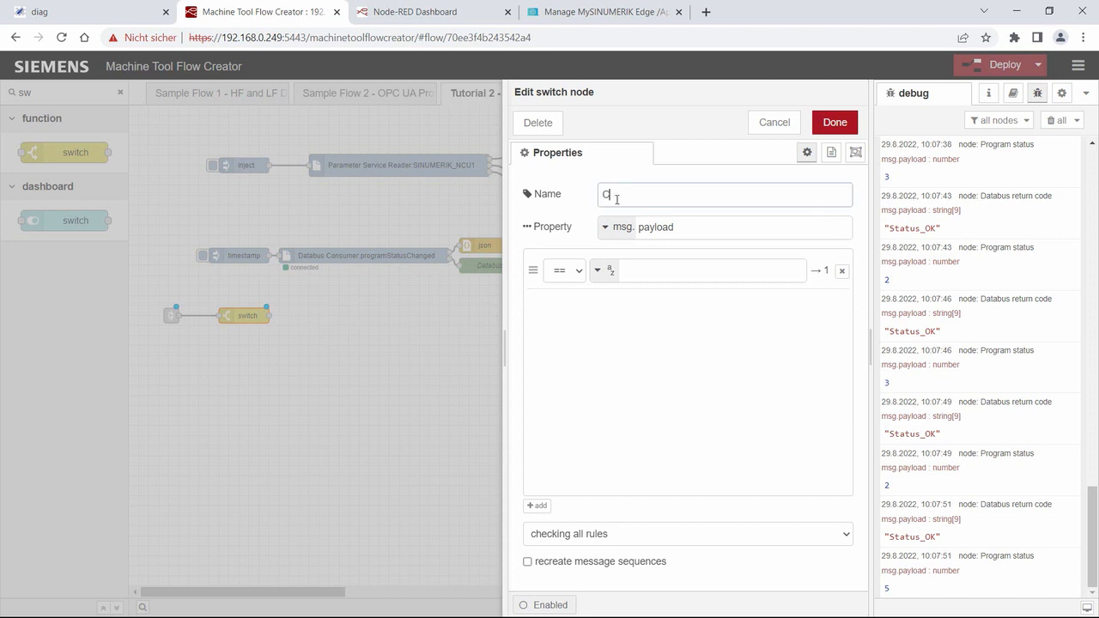
pyautogui.write('heck program status')
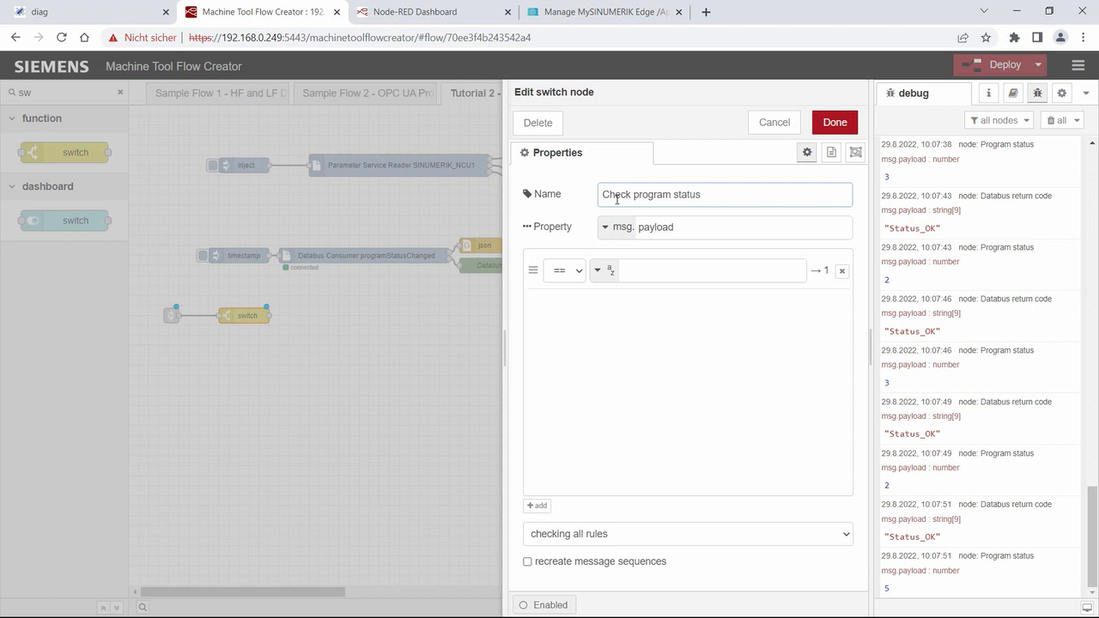
# Step: Define two switch rules on msg.payload: == 3 for the first output and != 3 for the second
pyautogui.click(575, 277)
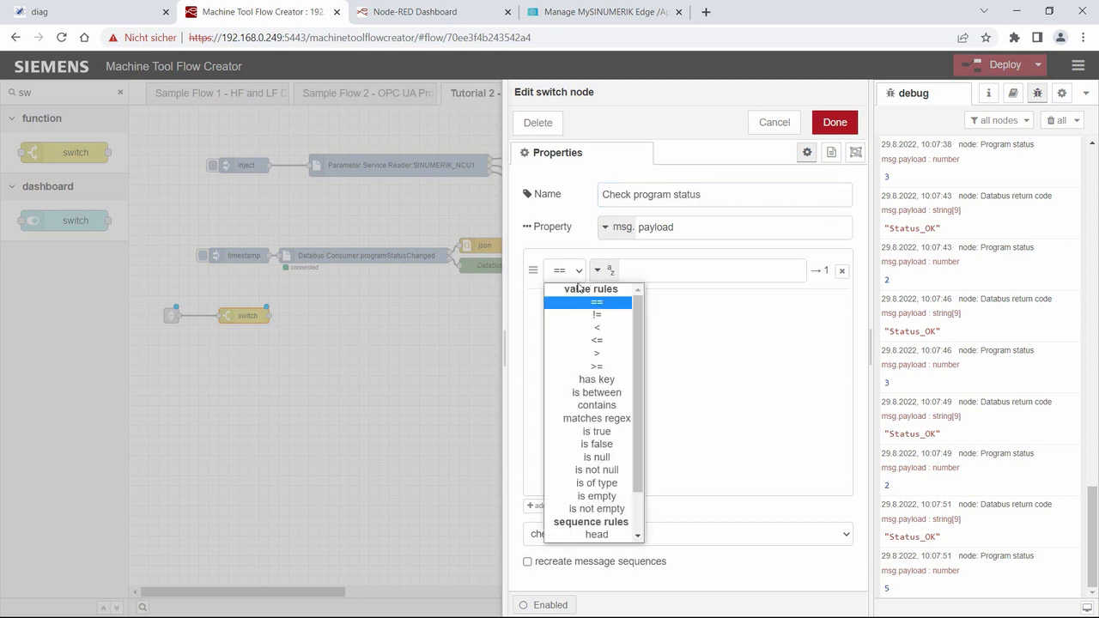
pyautogui.click(640, 267)
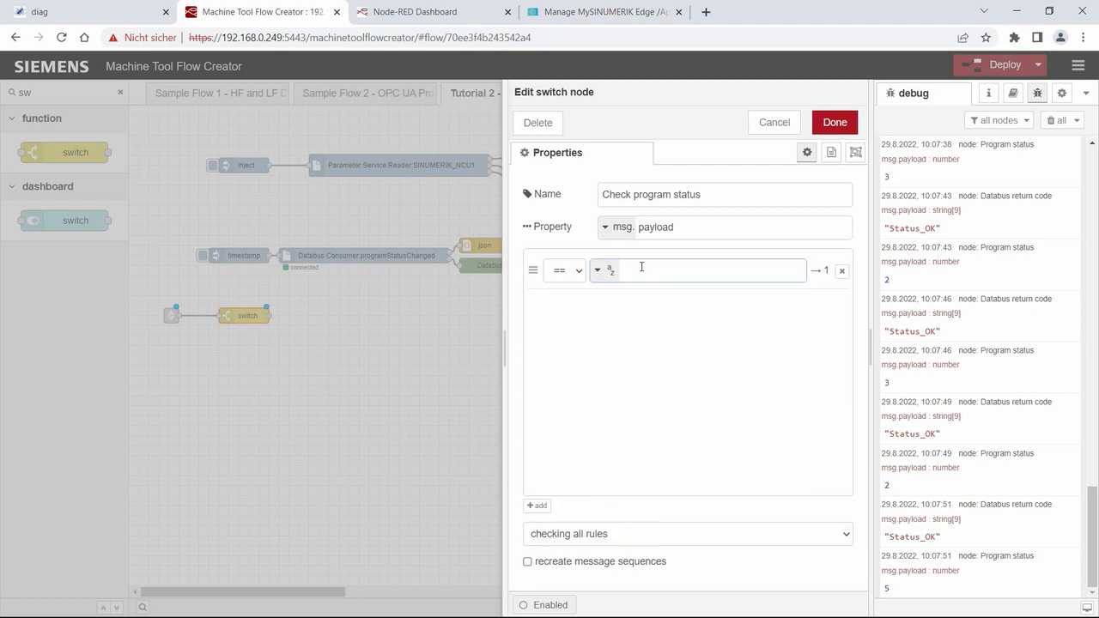
pyautogui.click(613, 306)
pyautogui.click(537, 506)
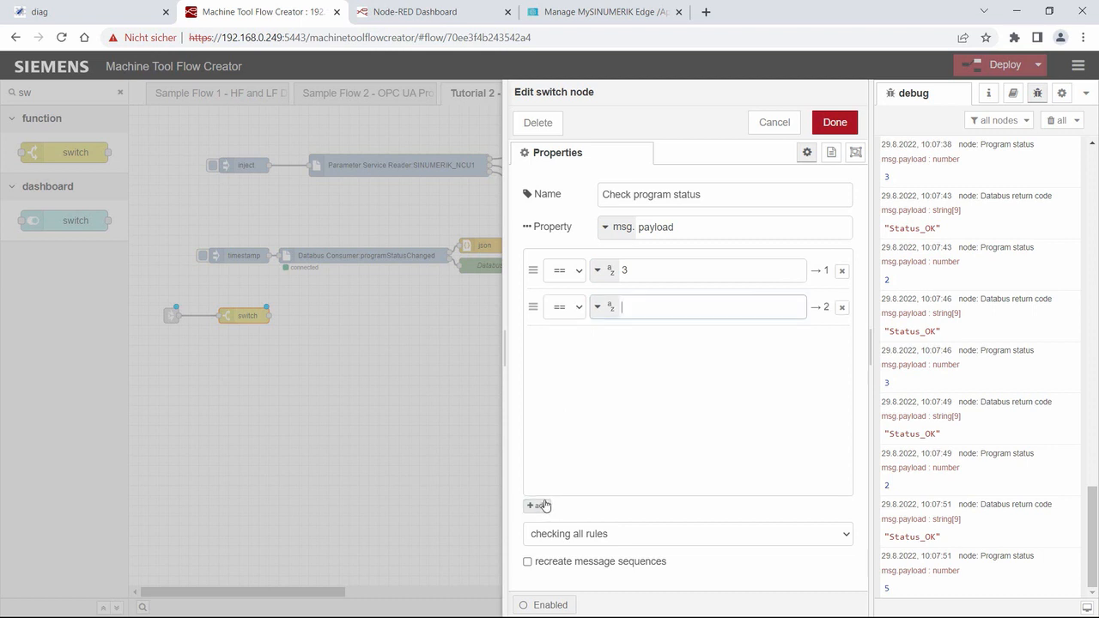
pyautogui.click(577, 307)
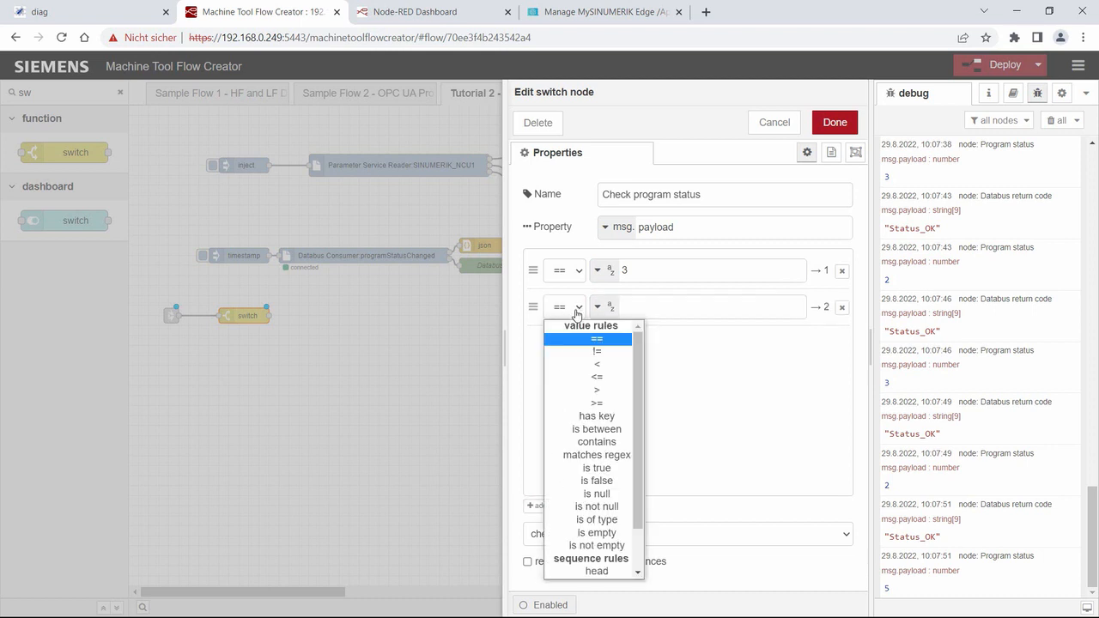
pyautogui.click(597, 351)
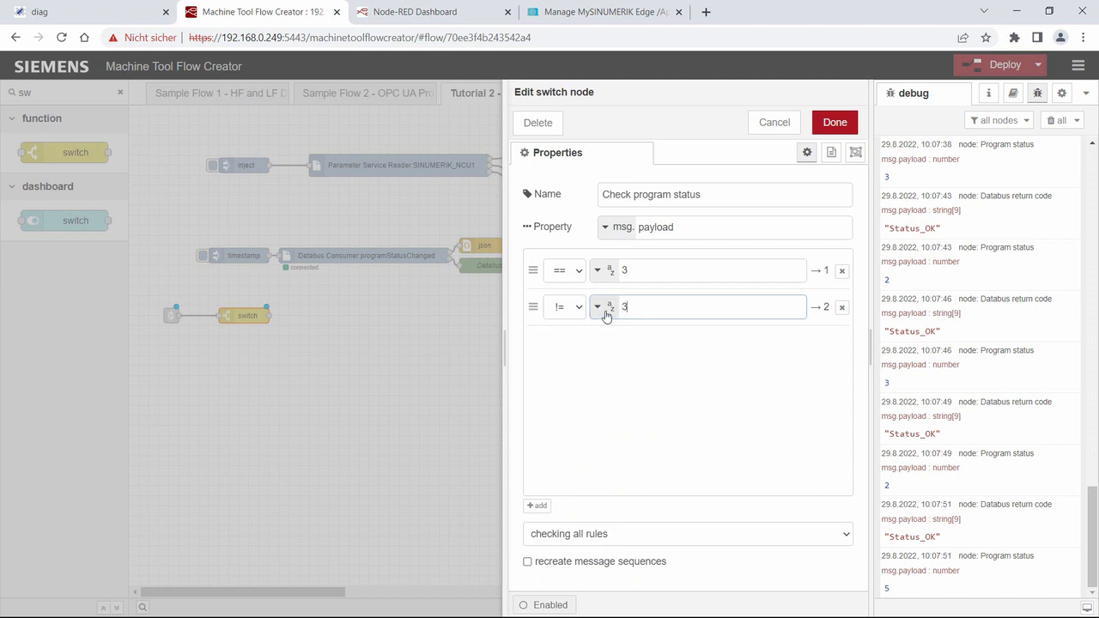
# Step: Change the comparison value type of both switch rules to number and save the Check program status node
pyautogui.click(607, 316)
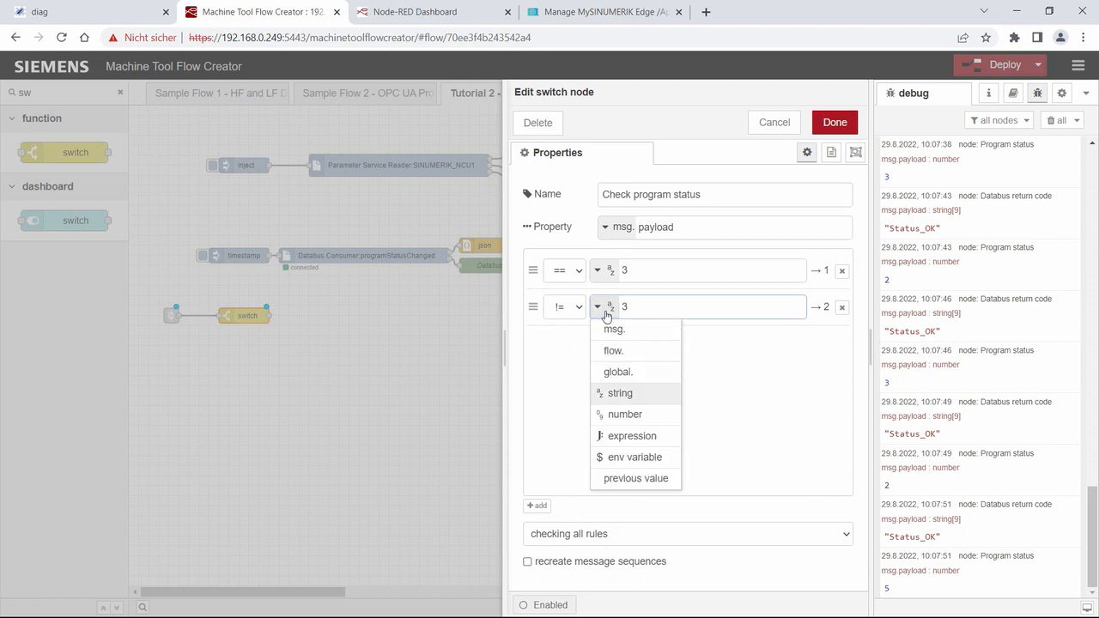
pyautogui.click(614, 414)
pyautogui.click(605, 273)
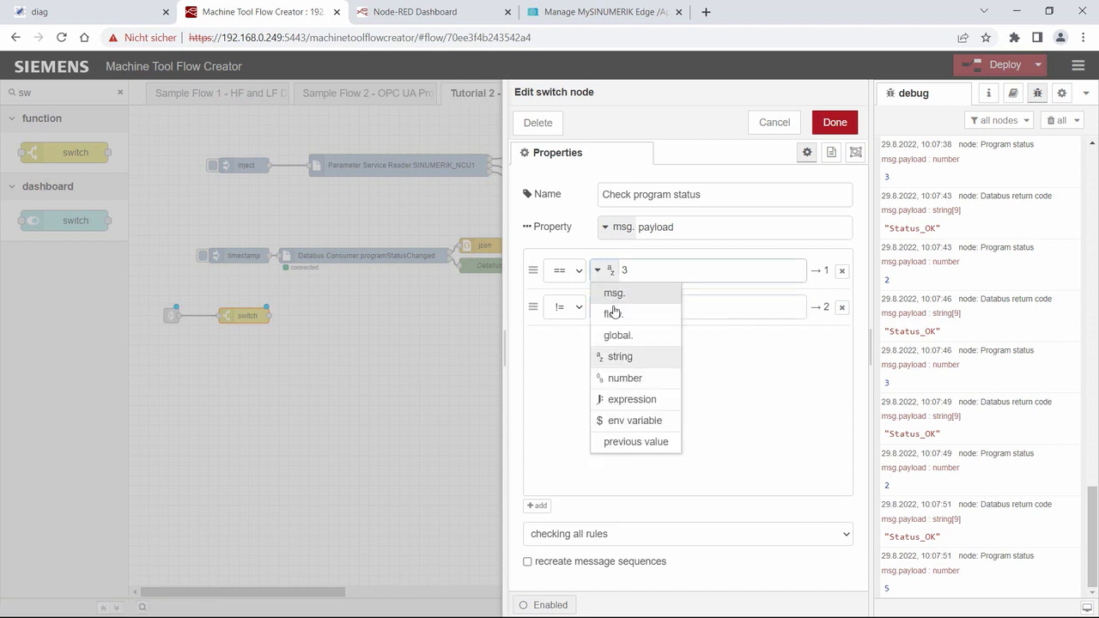
pyautogui.click(617, 378)
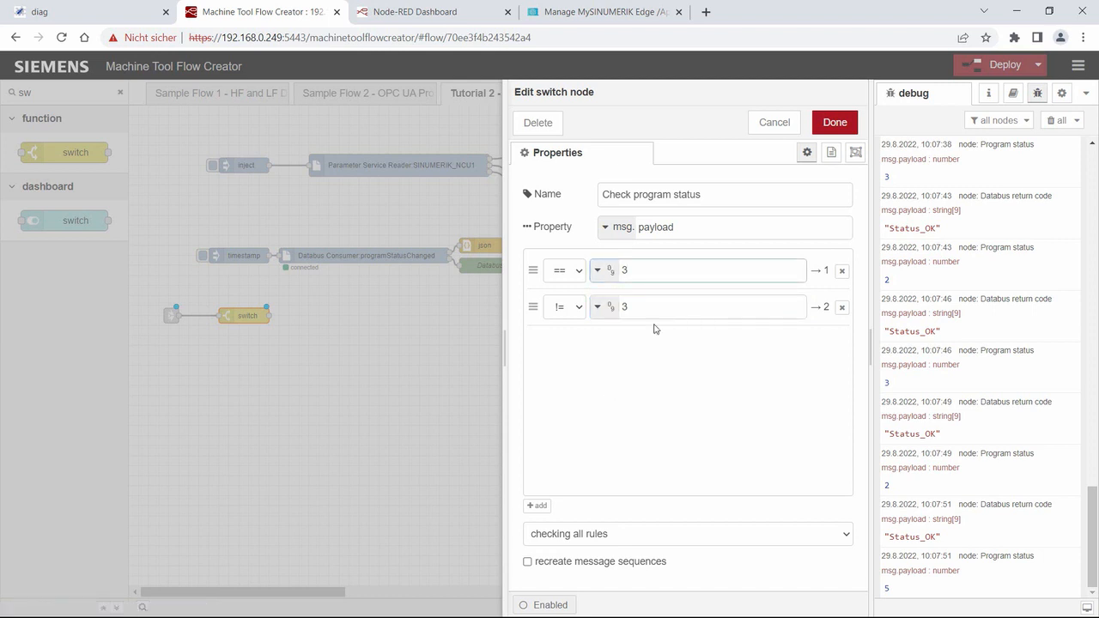
pyautogui.click(835, 123)
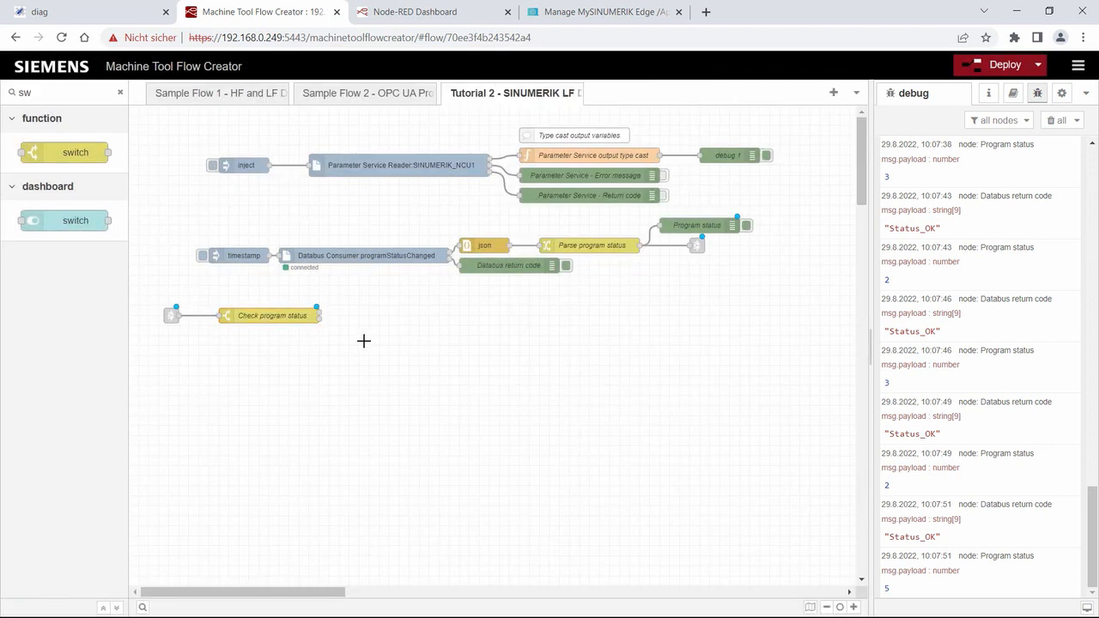
# Step: Add a change node beside the switch node, named "Reset user alert", that sets msg.payload to the number 0
pyautogui.click(121, 93)
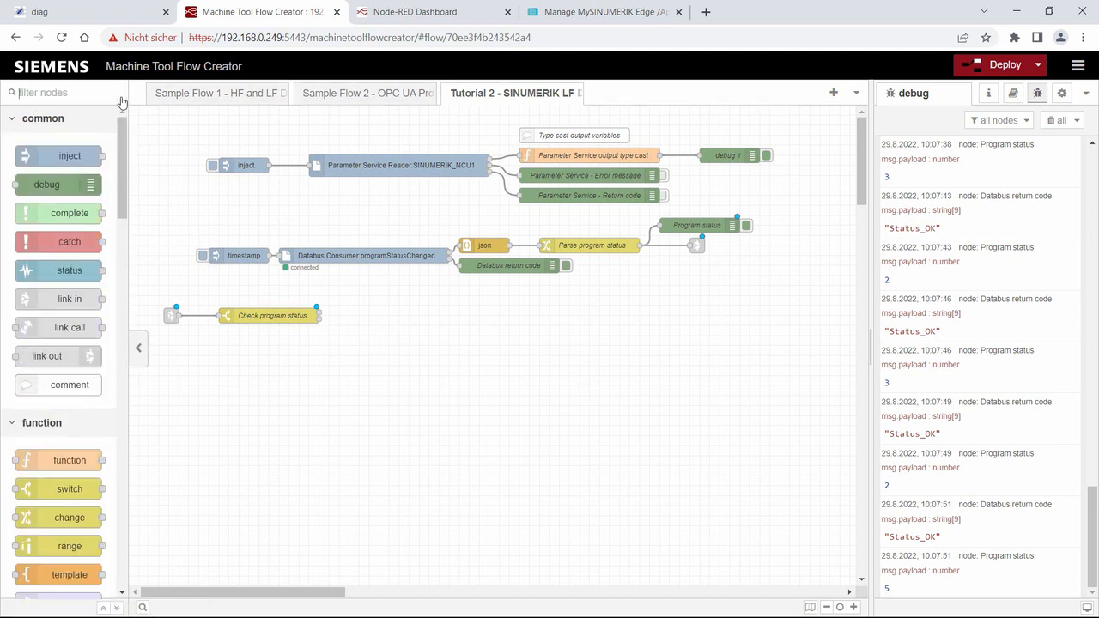
pyautogui.write('cha')
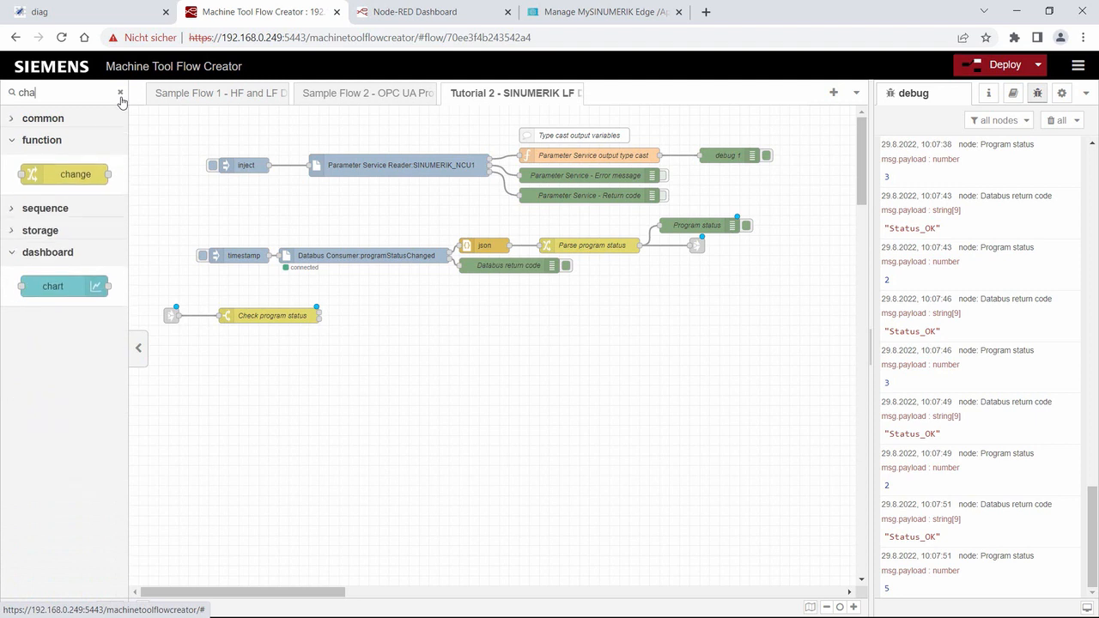
pyautogui.moveTo(83, 146); pyautogui.dragTo(412, 295)
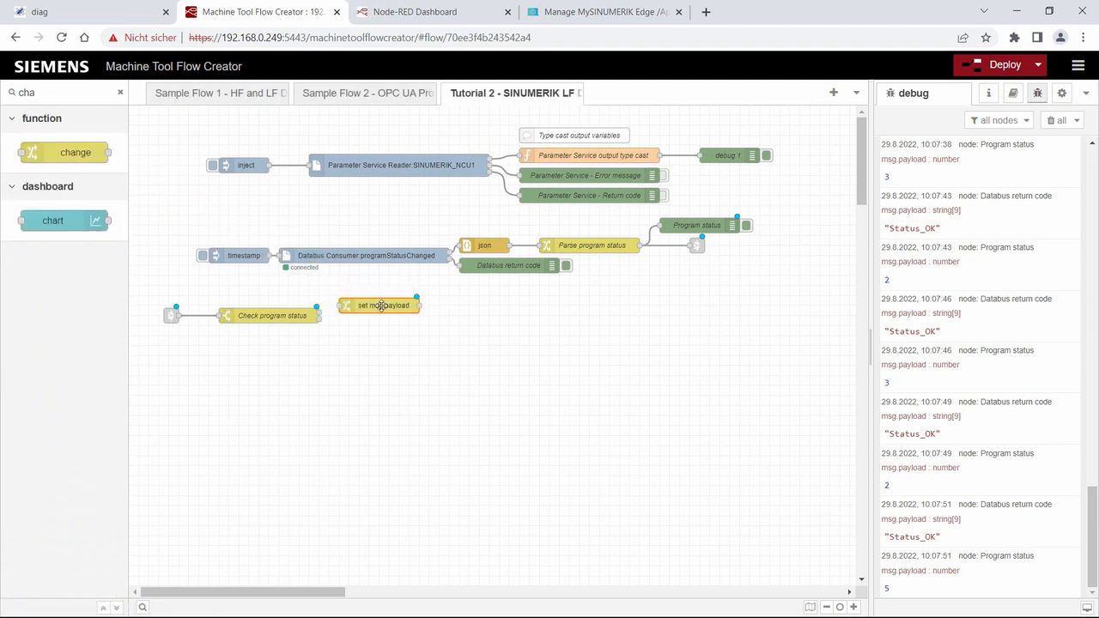
pyautogui.doubleClick(381, 306)
pyautogui.click(622, 197)
pyautogui.write('Reset user alert')
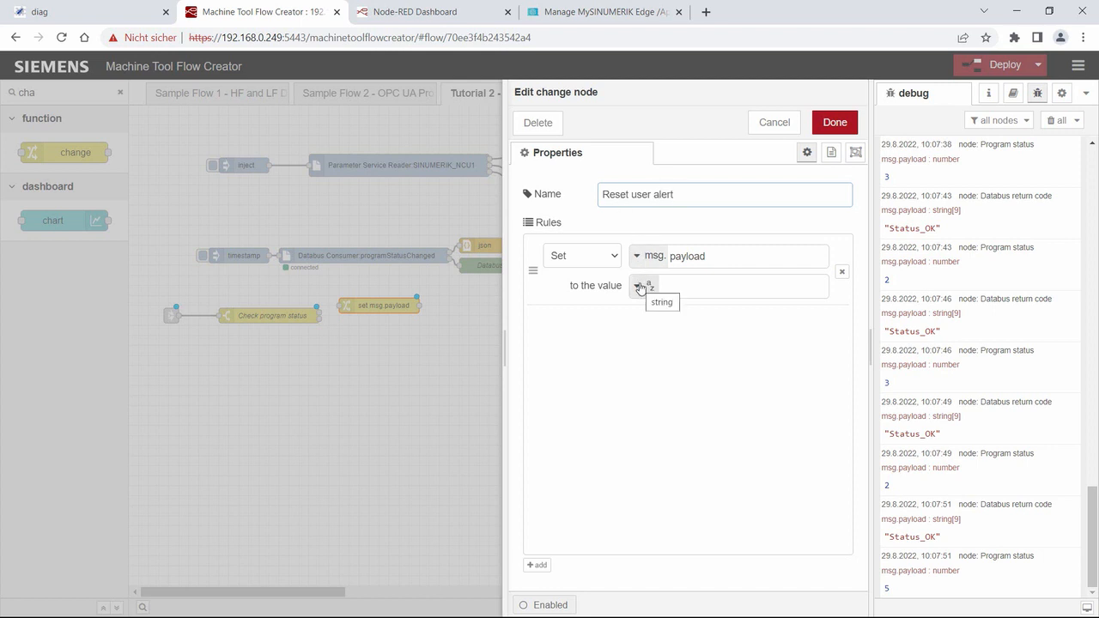
pyautogui.click(640, 288)
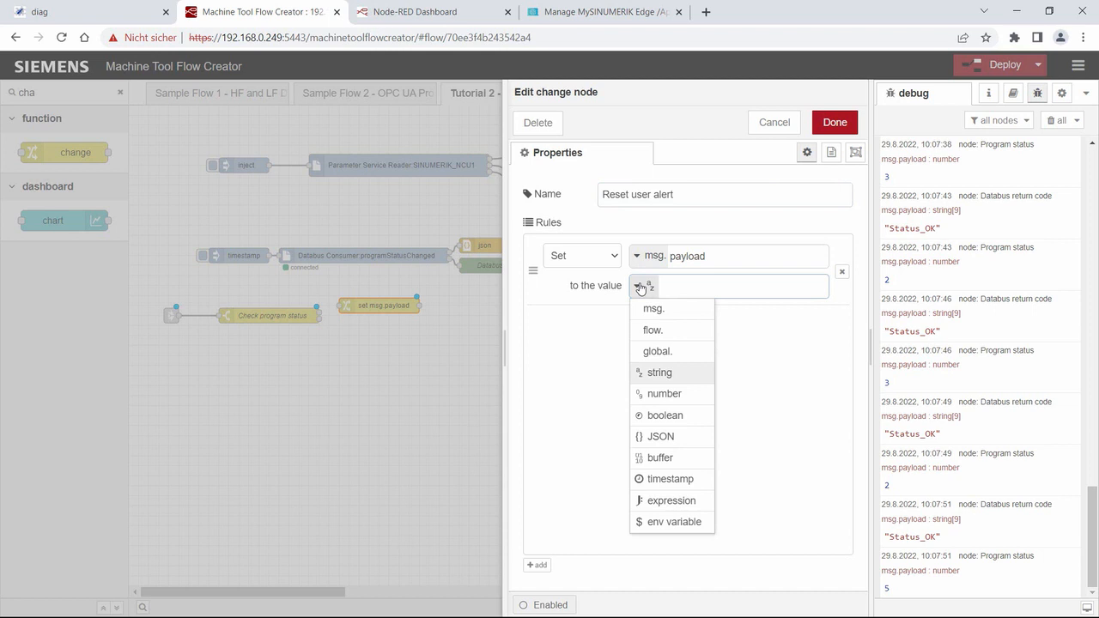
pyautogui.click(661, 392)
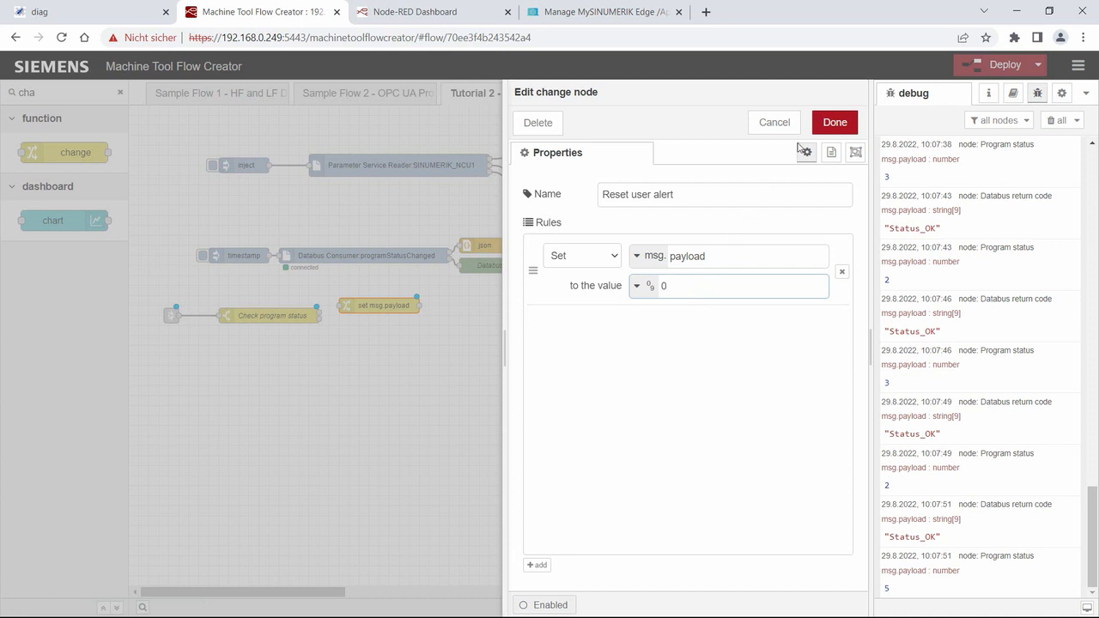
pyautogui.click(823, 129)
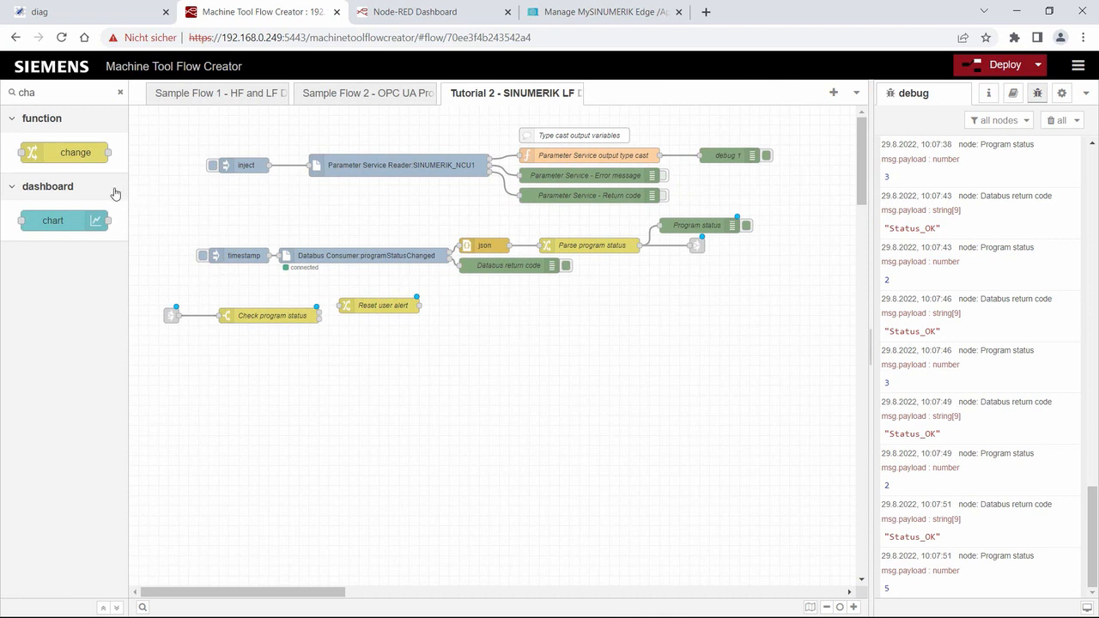
# Step: Add a second change node below Reset user alert, named "Set user alert", that sets msg.payload to the number 1
pyautogui.moveTo(74, 152); pyautogui.dragTo(383, 325)
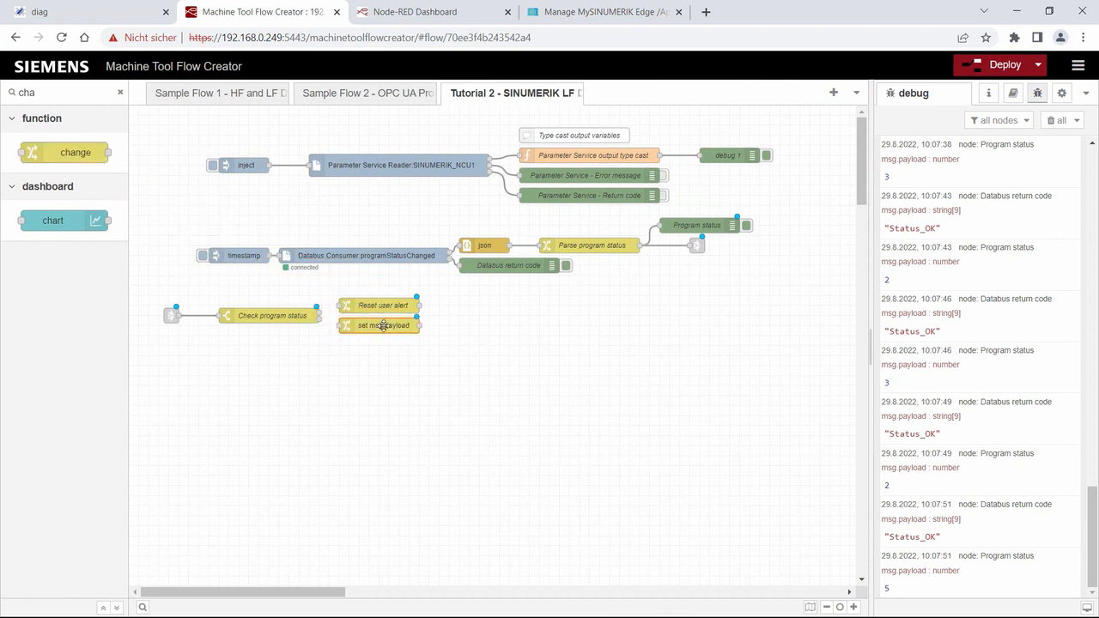
pyautogui.doubleClick(383, 326)
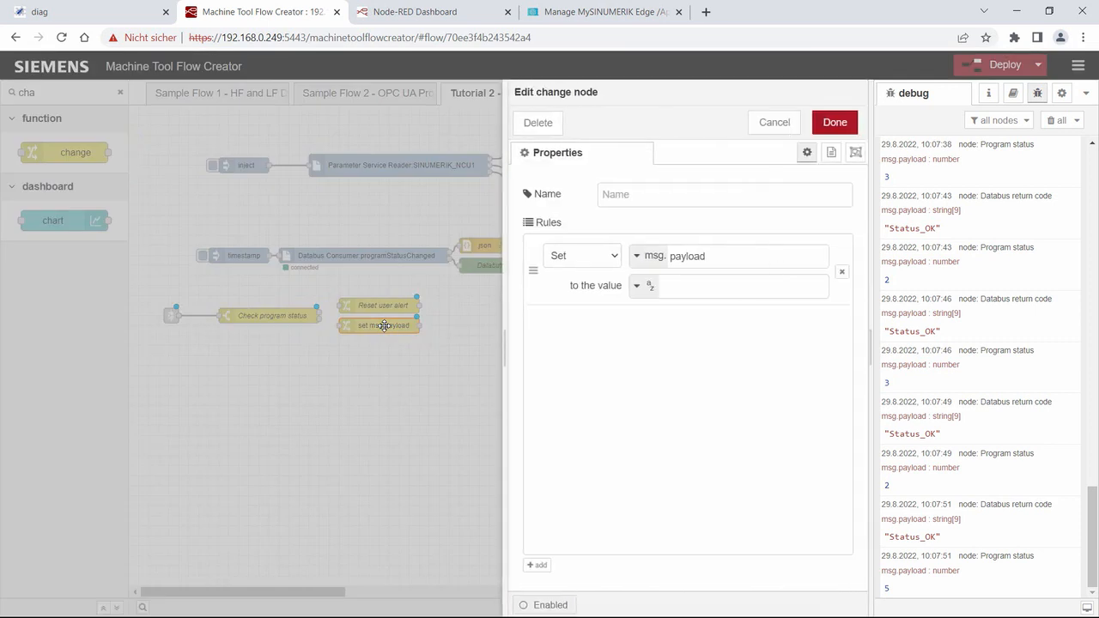
pyautogui.click(617, 197)
pyautogui.write('S')
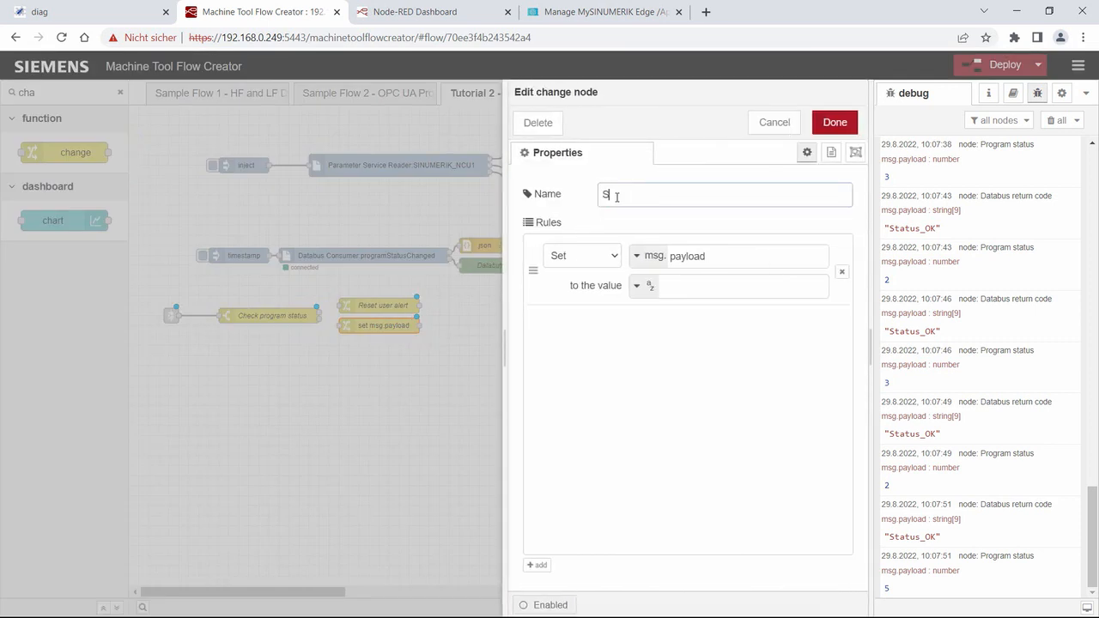
pyautogui.write('et user alert')
pyautogui.click(646, 289)
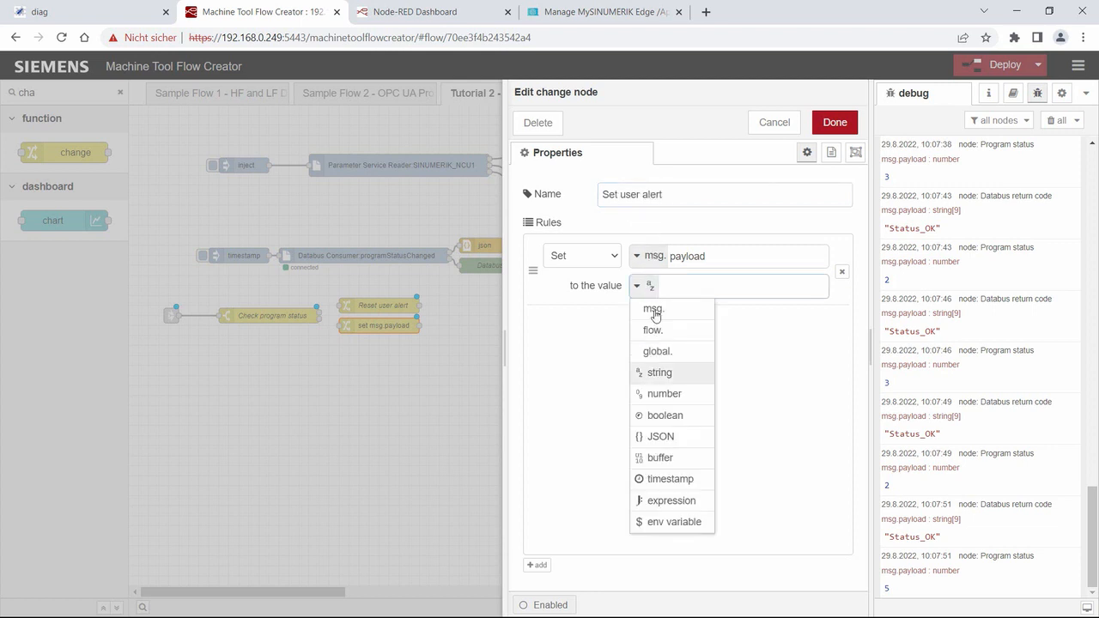
pyautogui.click(668, 394)
pyautogui.click(701, 292)
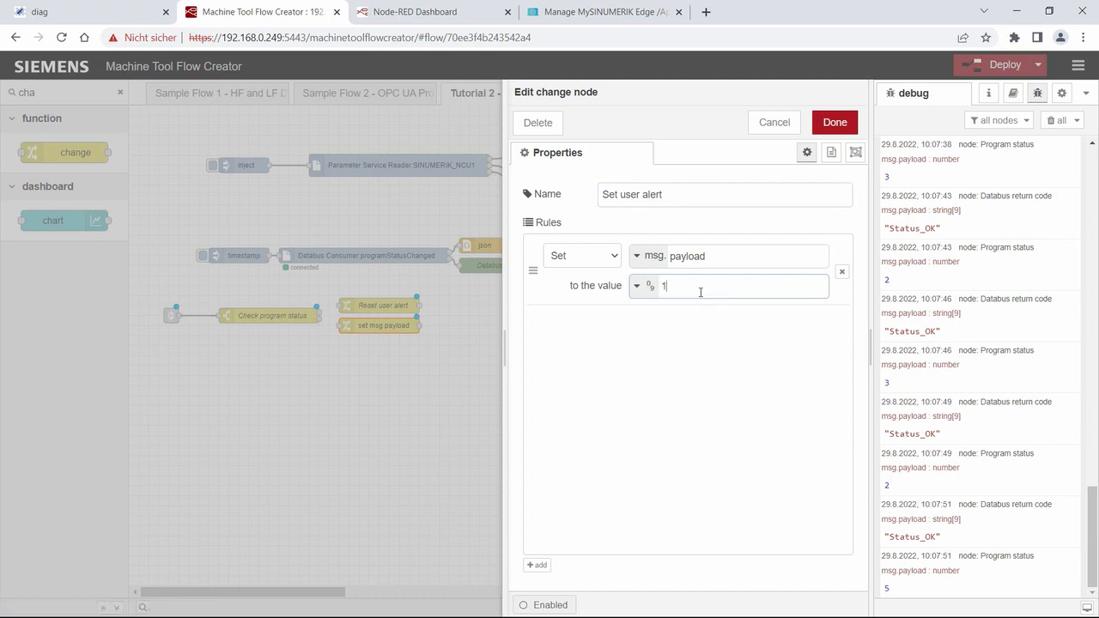
pyautogui.click(825, 124)
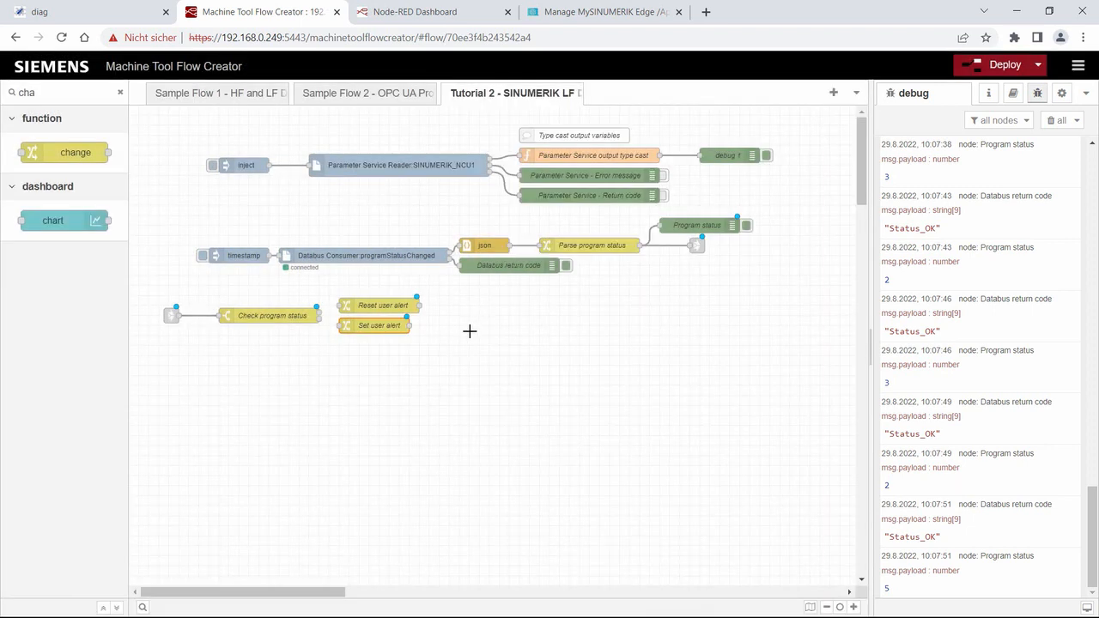
# Step: Wire the switch outputs to Reset user alert and Set user alert, and connect both change nodes to a new template node
pyautogui.moveTo(319, 316); pyautogui.dragTo(342, 326)
pyautogui.click(121, 94)
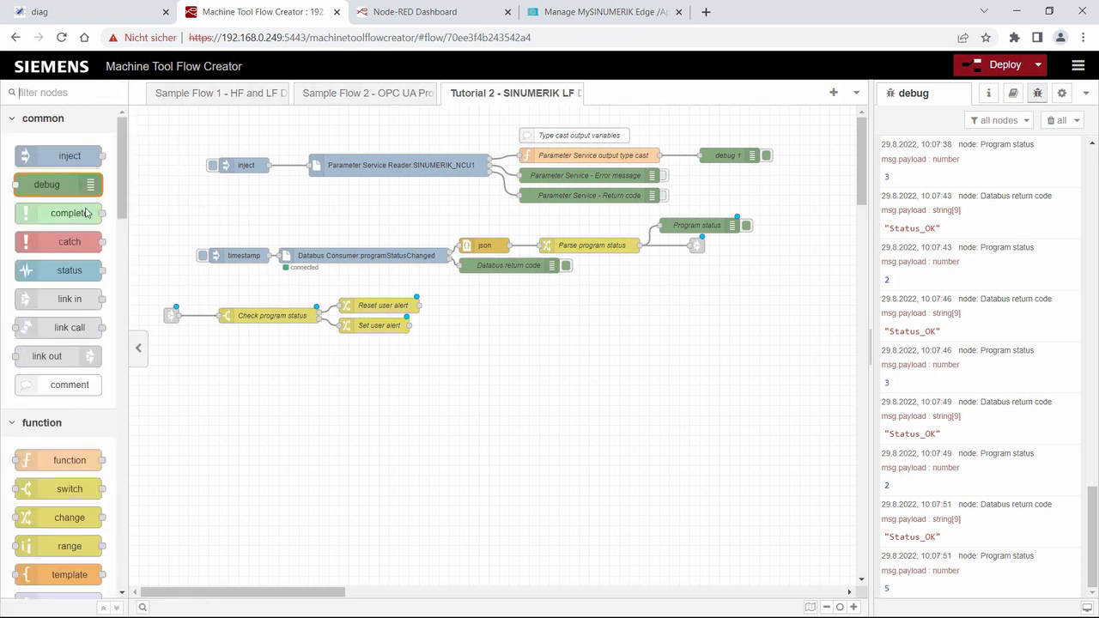
pyautogui.scroll(-2, 78, 351)
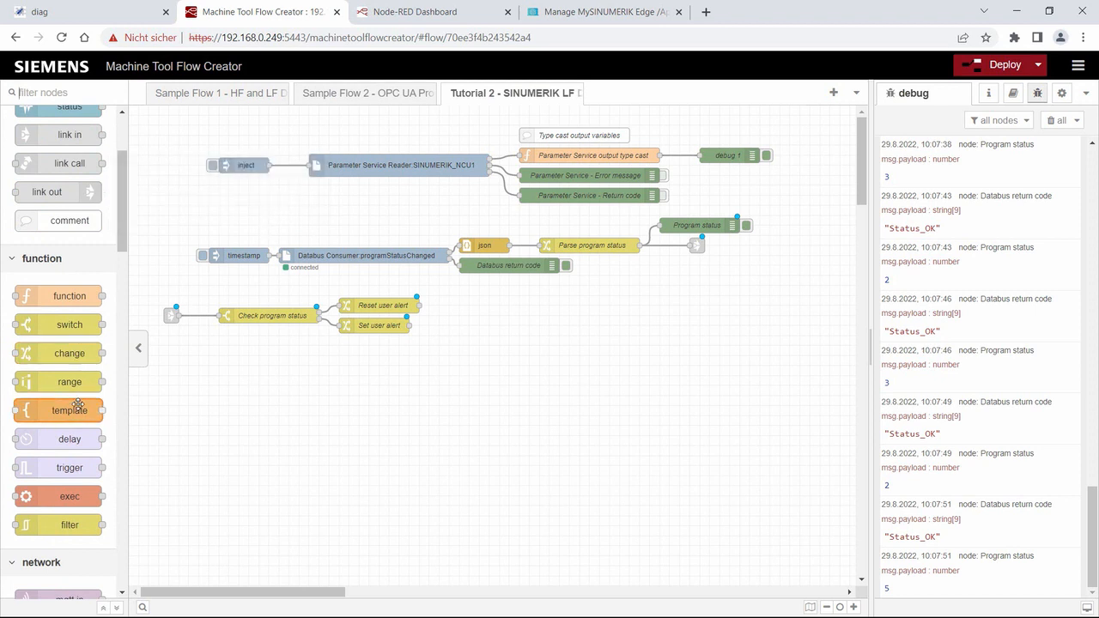
pyautogui.moveTo(75, 410); pyautogui.dragTo(516, 309)
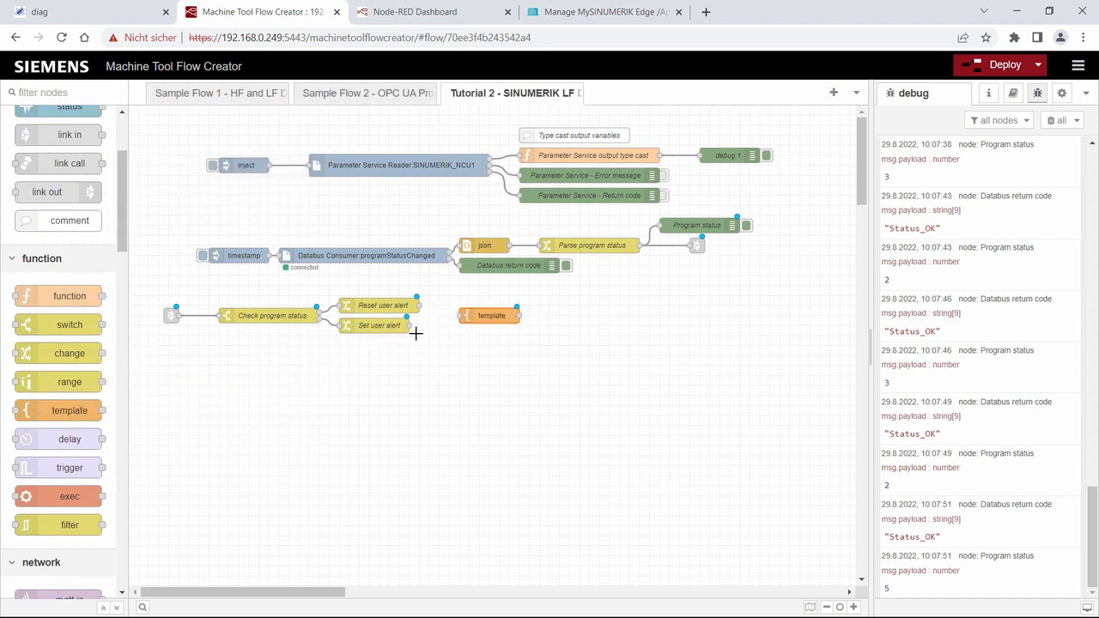
pyautogui.moveTo(411, 326); pyautogui.dragTo(464, 316)
# Step: Name the template node "Input template" and replace its default text with the copied JSON array of two channel parameter variables
pyautogui.doubleClick(464, 316)
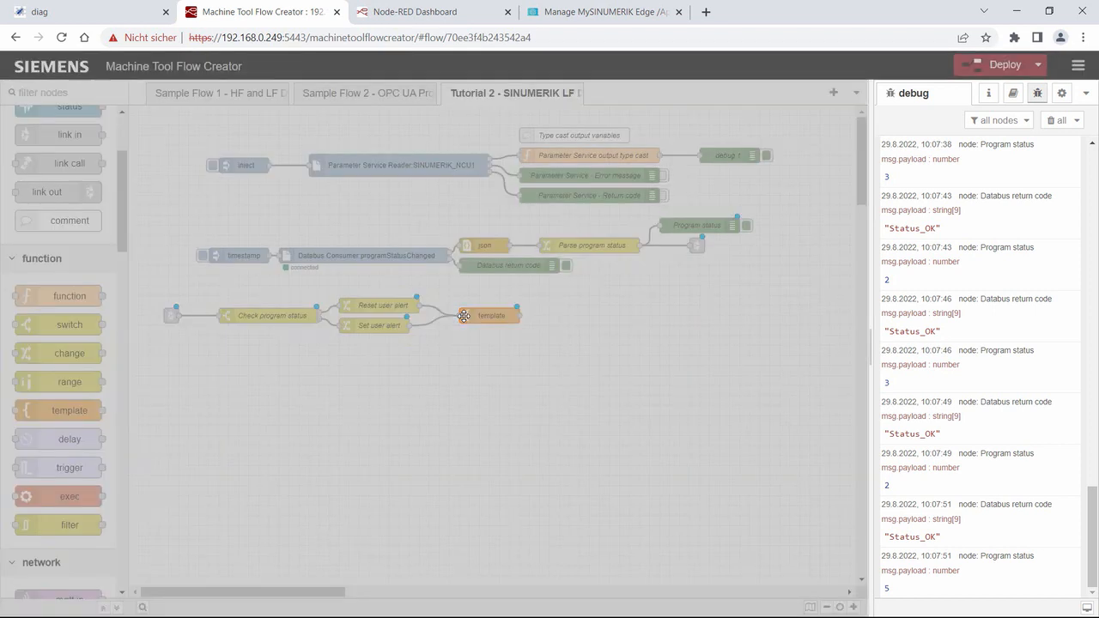
pyautogui.click(645, 199)
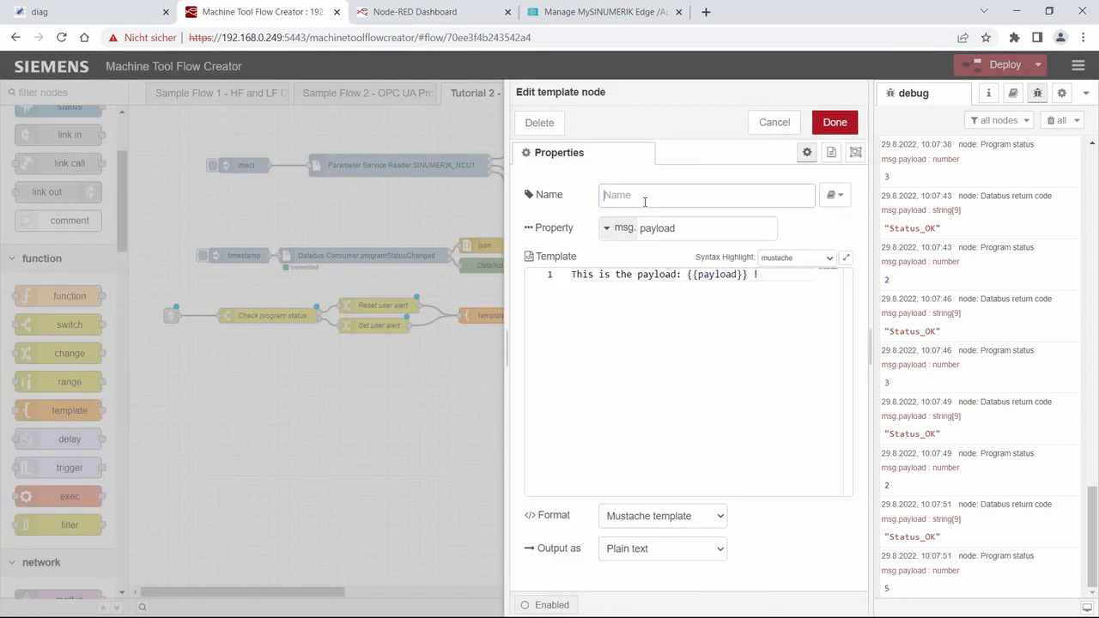
pyautogui.write('Input template')
pyautogui.moveTo(768, 276); pyautogui.dragTo(554, 277)
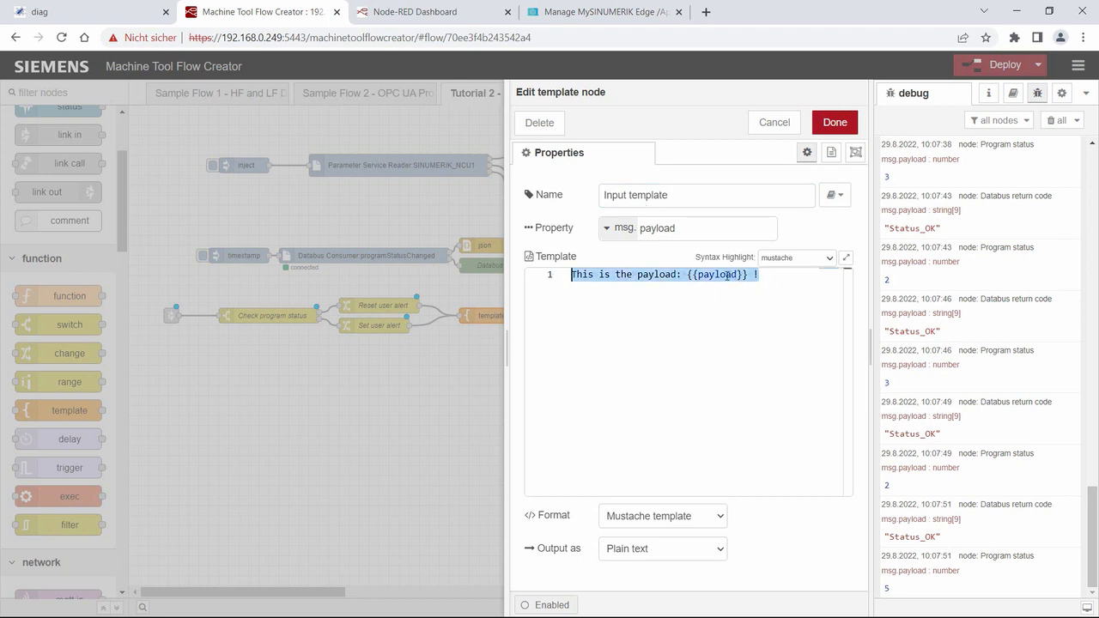
pyautogui.press('Delete')
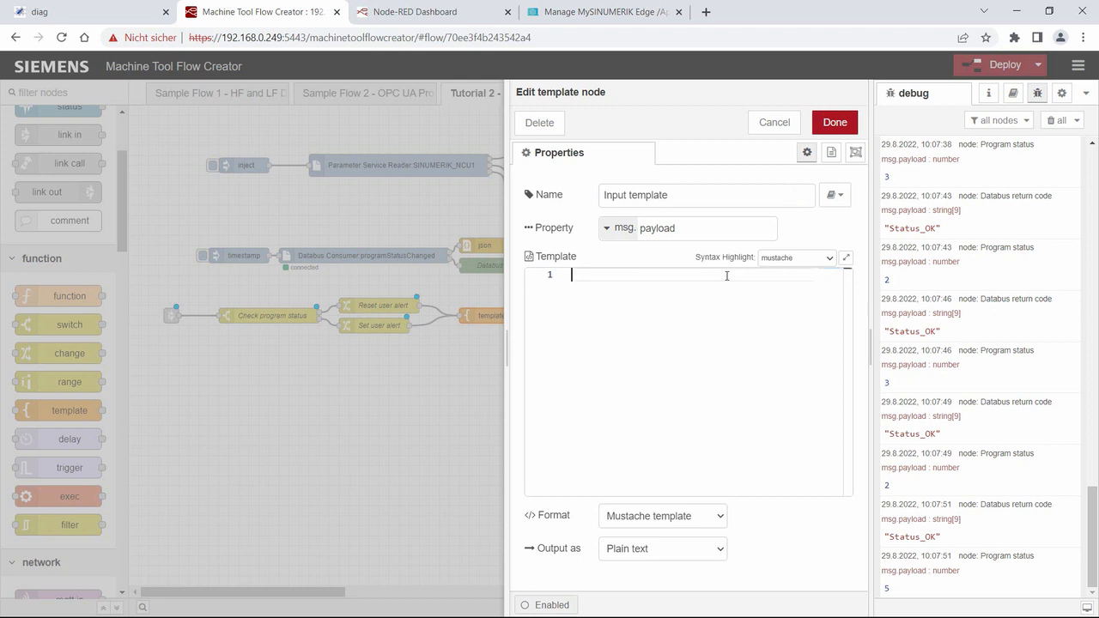
pyautogui.hotkey('ctrl', 'v')
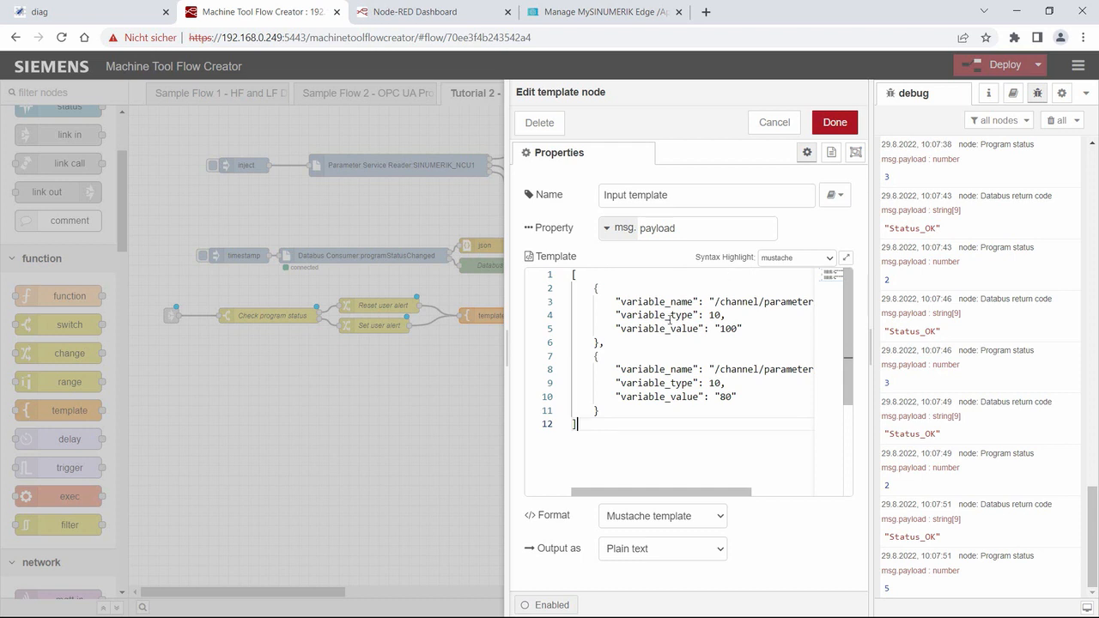
# Step: Widen the template editor and delete the second variable object, /channel/parameter/r[u1,2,#1], together with its separating comma
pyautogui.moveTo(508, 315); pyautogui.dragTo(310, 327)
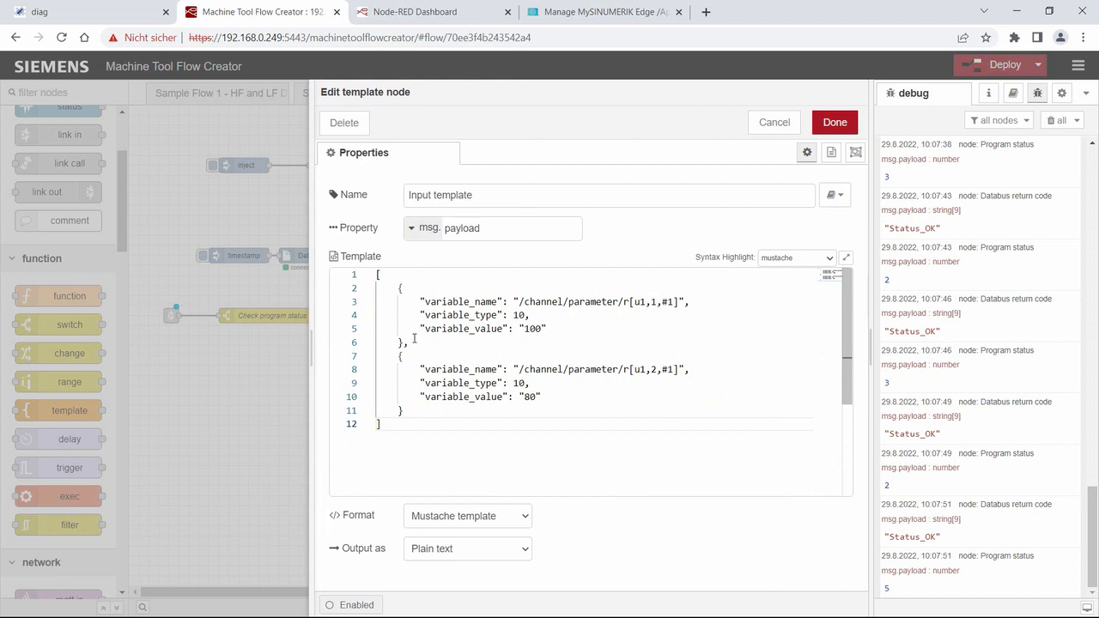
pyautogui.click(406, 343)
pyautogui.write(',')
pyautogui.moveTo(411, 343); pyautogui.dragTo(414, 409)
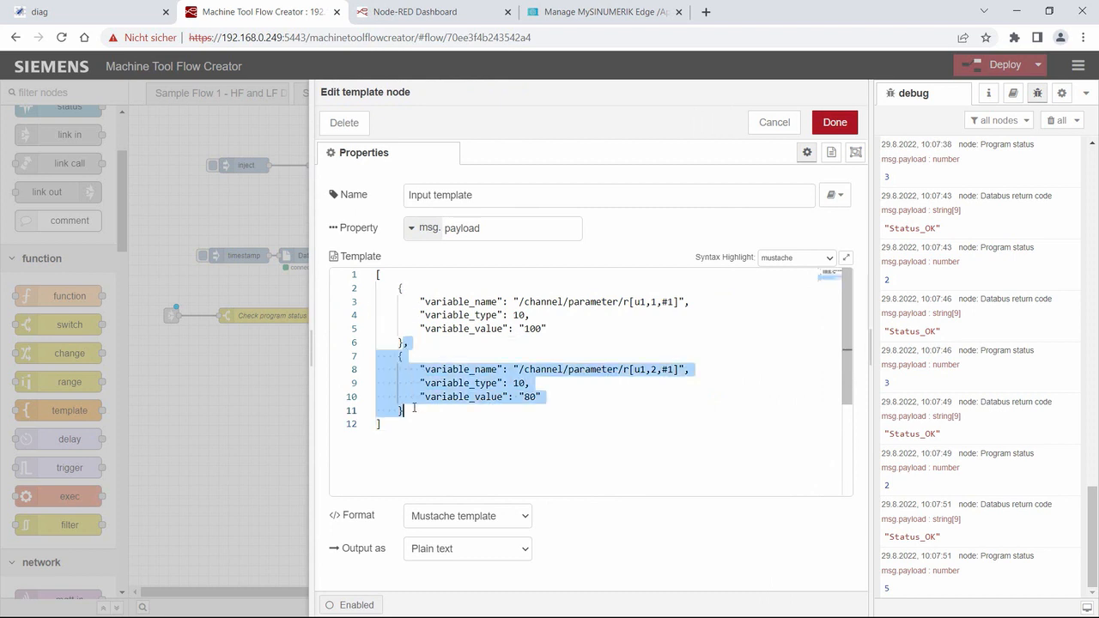
pyautogui.press('BackSpace')
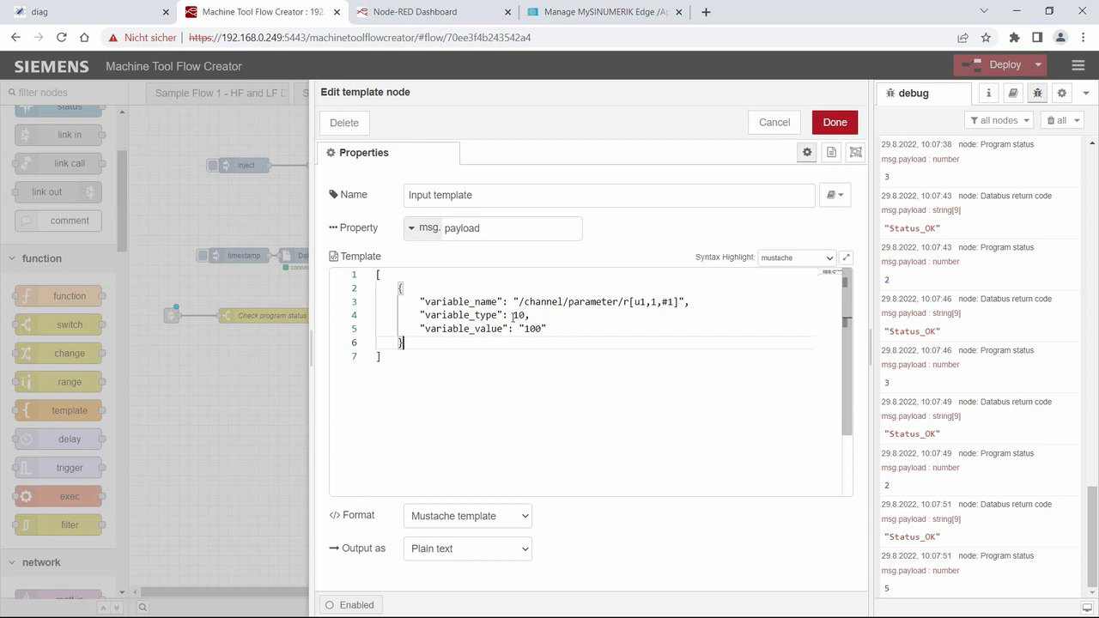
# Step: Set the remaining object's variable_name to "DB2.DBX185.4" and its variable_type to 1
pyautogui.moveTo(521, 301); pyautogui.dragTo(679, 302)
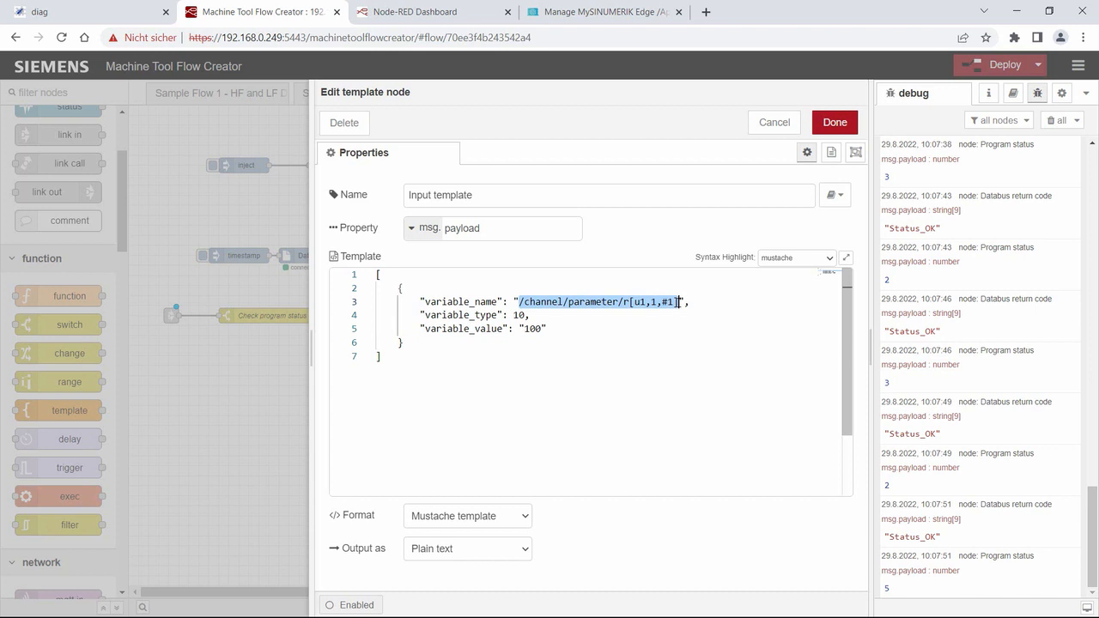
pyautogui.press('BackSpace')
pyautogui.write('DB')
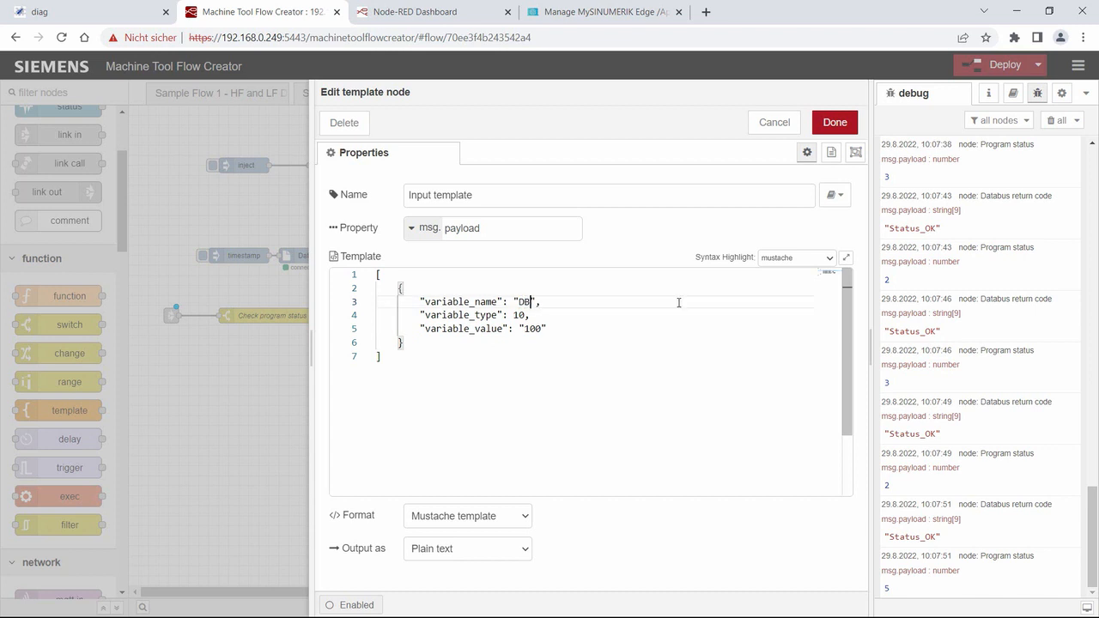
pyautogui.write('2.DBX185.4')
pyautogui.doubleClick(520, 315)
pyautogui.write('1')
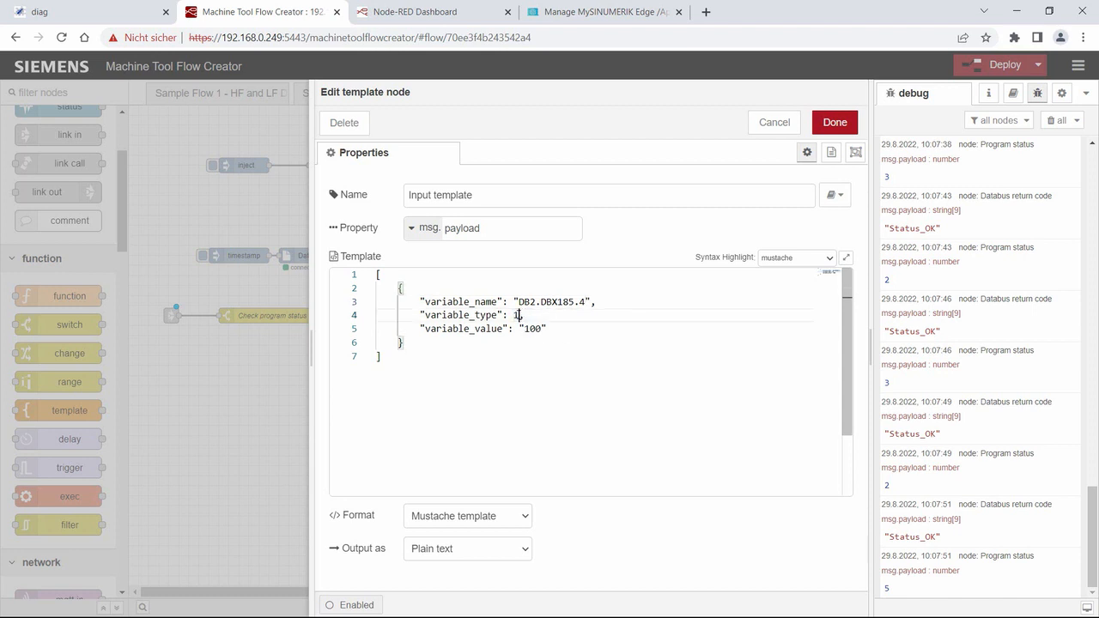
# Step: Set variable_value to "{{payload}}" in the template and save the Input template node
pyautogui.click(542, 329)
pyautogui.press('BackSpace')
pyautogui.press('BackSpace')
pyautogui.press('BackSpace')
pyautogui.write('{{')
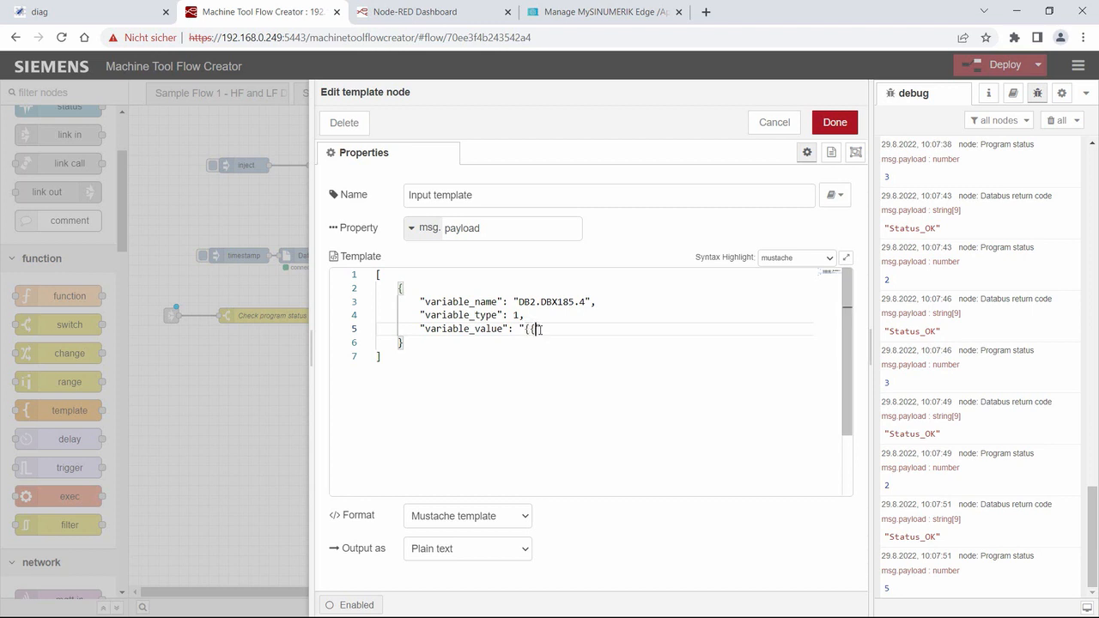
pyautogui.write('}}')
pyautogui.write('payl')
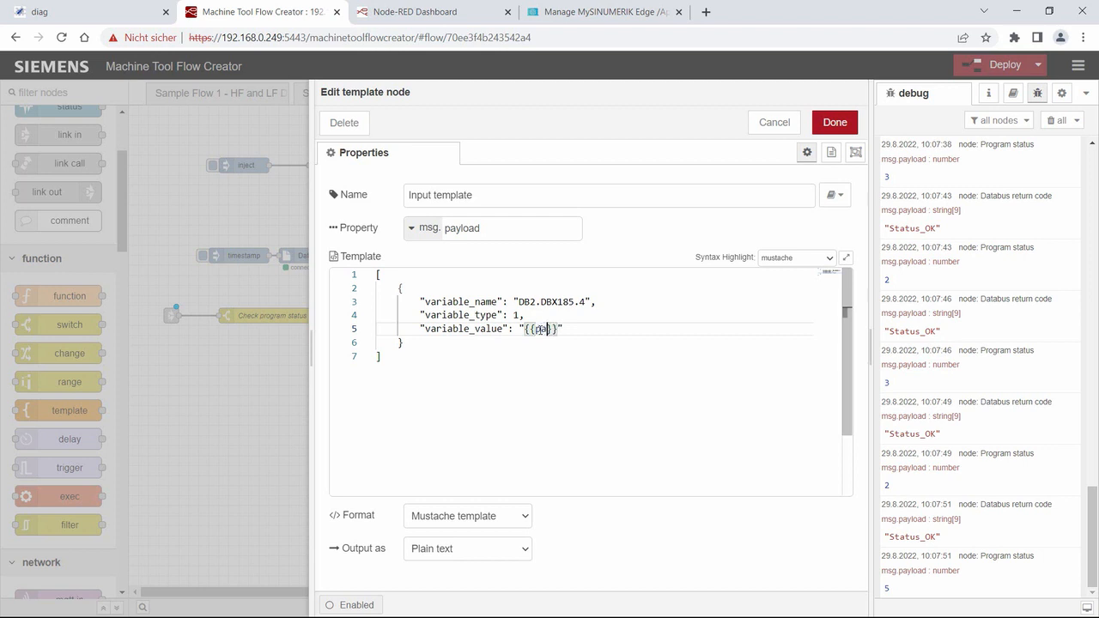
pyautogui.press('BackSpace')
pyautogui.write('load')
pyautogui.click(454, 357)
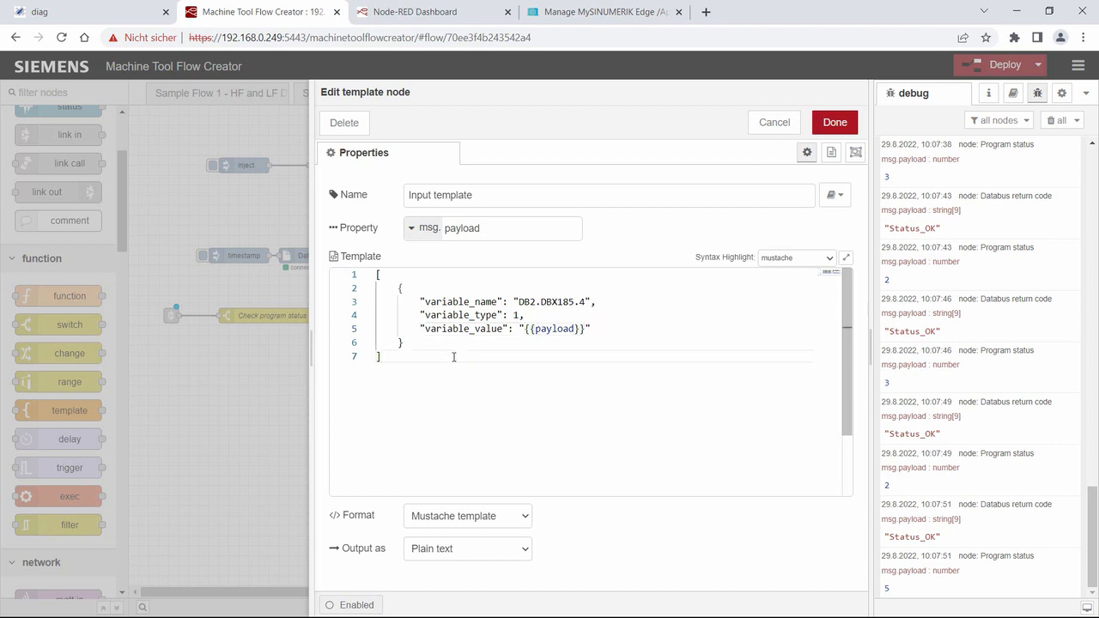
pyautogui.click(835, 127)
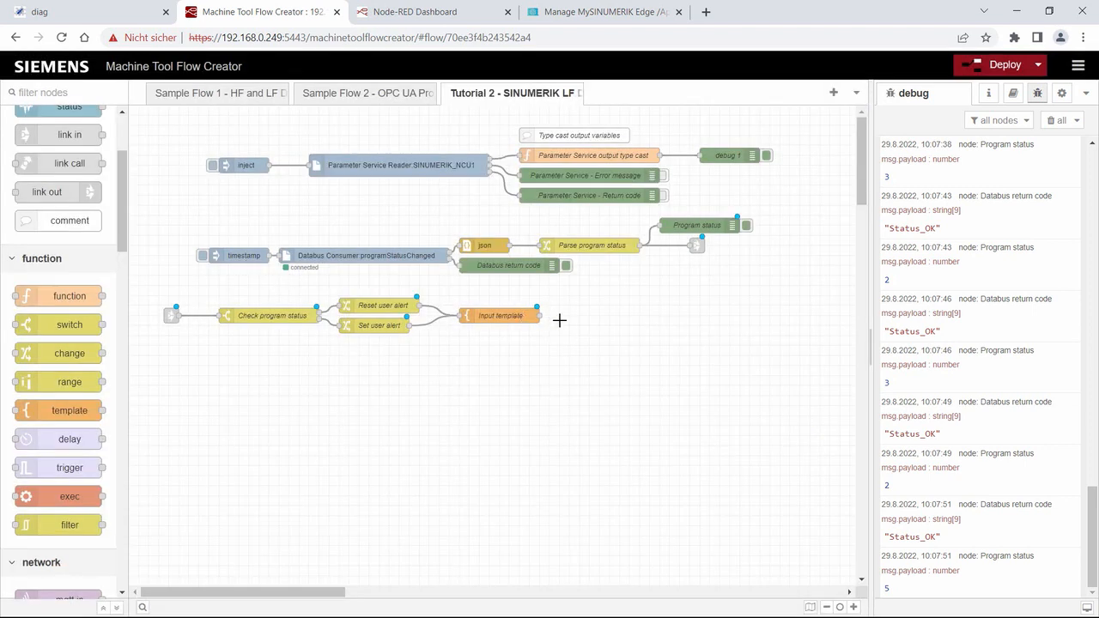
# Step: Add a Parameter Service Writer node for SINUMERIK_NCU1 after the Input template node and wire the template's output to it
pyautogui.keyDown('ctrl'); pyautogui.click(582, 318); pyautogui.keyUp('ctrl')
pyautogui.write('para')
pyautogui.click(604, 380)
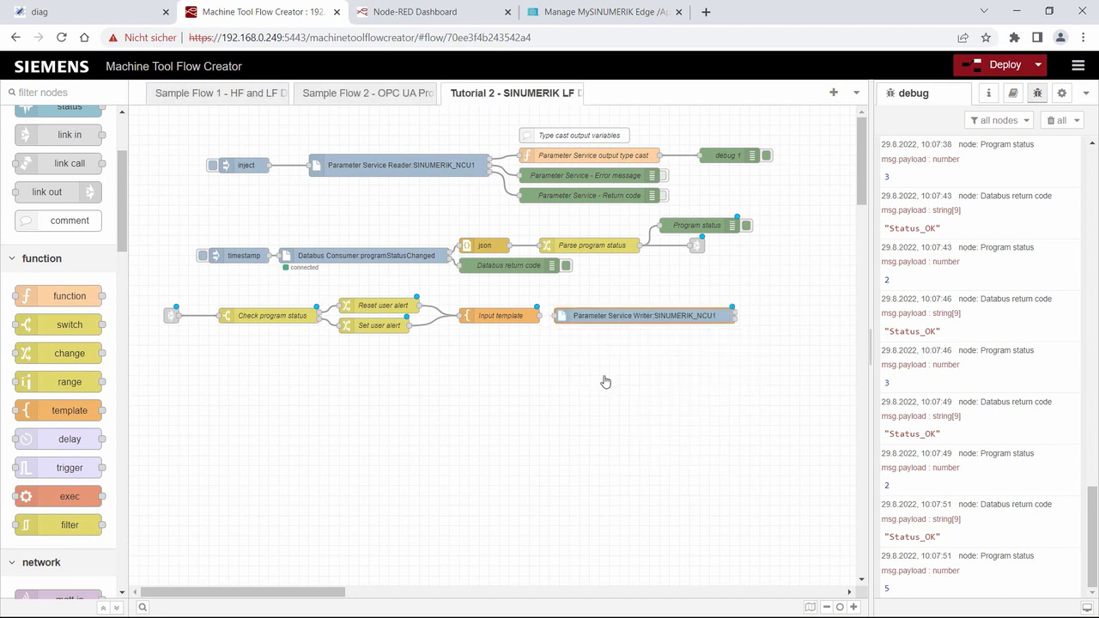
pyautogui.moveTo(539, 315); pyautogui.dragTo(561, 316)
# Step: Place two debug nodes behind the Parameter Service Writer, one for each of its outputs
pyautogui.scroll(2, 71, 315)
pyautogui.scroll(2, 71, 316)
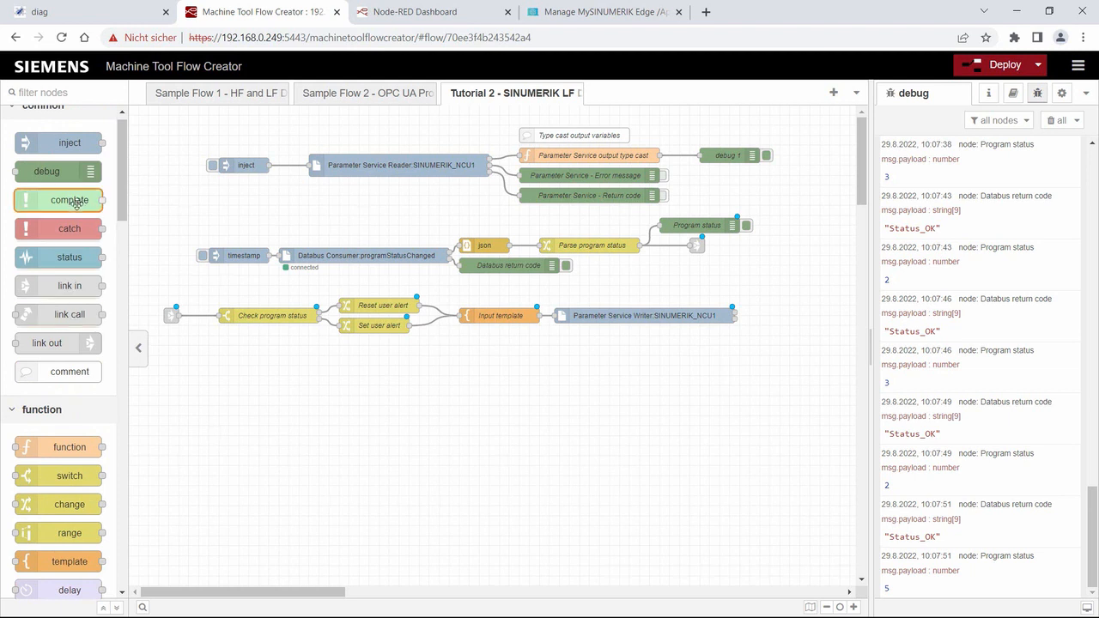
pyautogui.moveTo(272, 178); pyautogui.dragTo(778, 325)
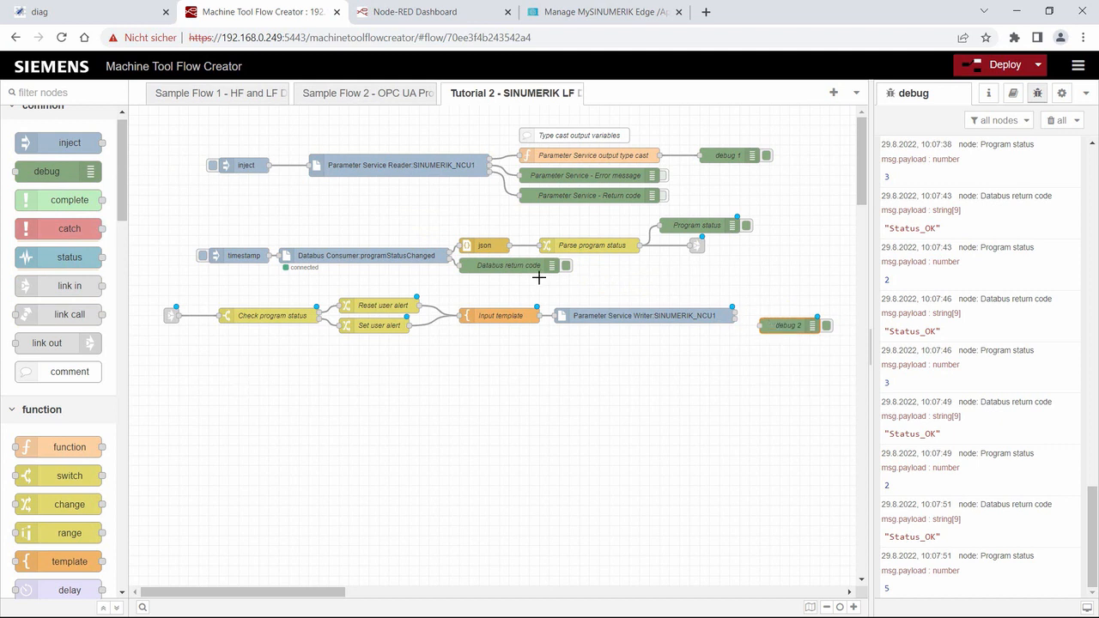
pyautogui.moveTo(66, 176); pyautogui.dragTo(764, 325)
# Step: Name the upper debug node behind the writer "Parameter Service return code" and save it
pyautogui.doubleClick(775, 306)
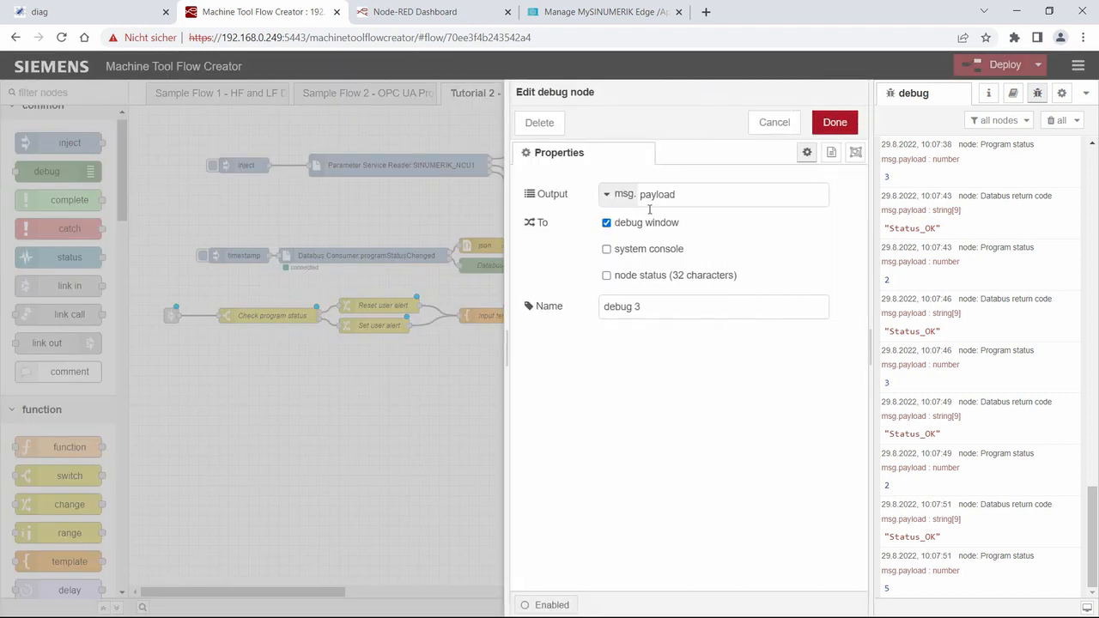
pyautogui.moveTo(651, 307); pyautogui.dragTo(587, 300)
pyautogui.write('Parametre')
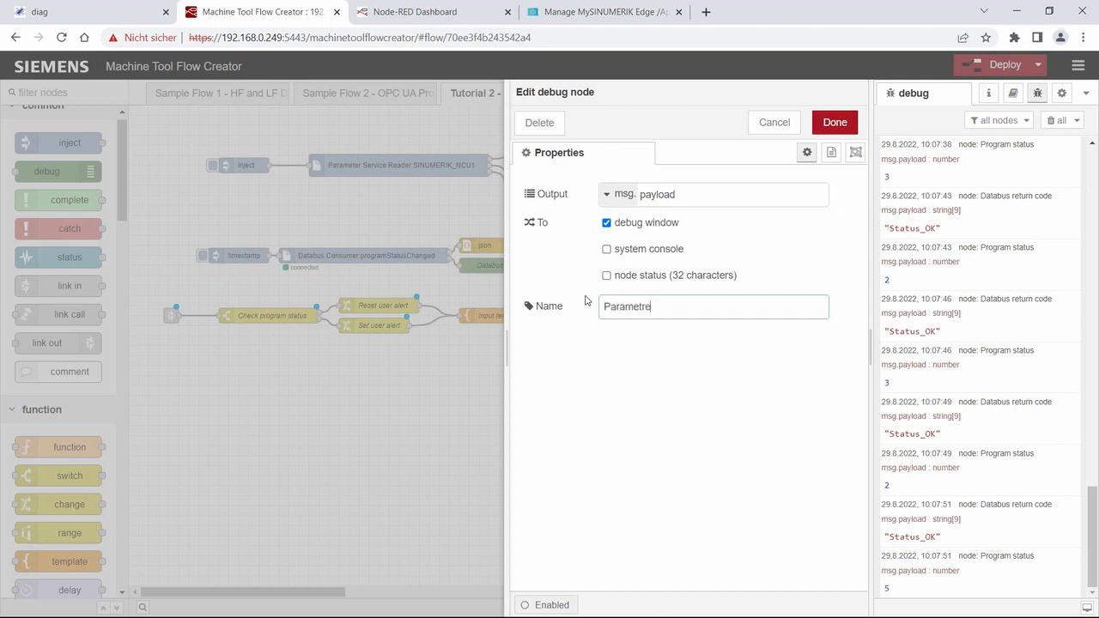
pyautogui.write(' Serice return code')
pyautogui.click(835, 122)
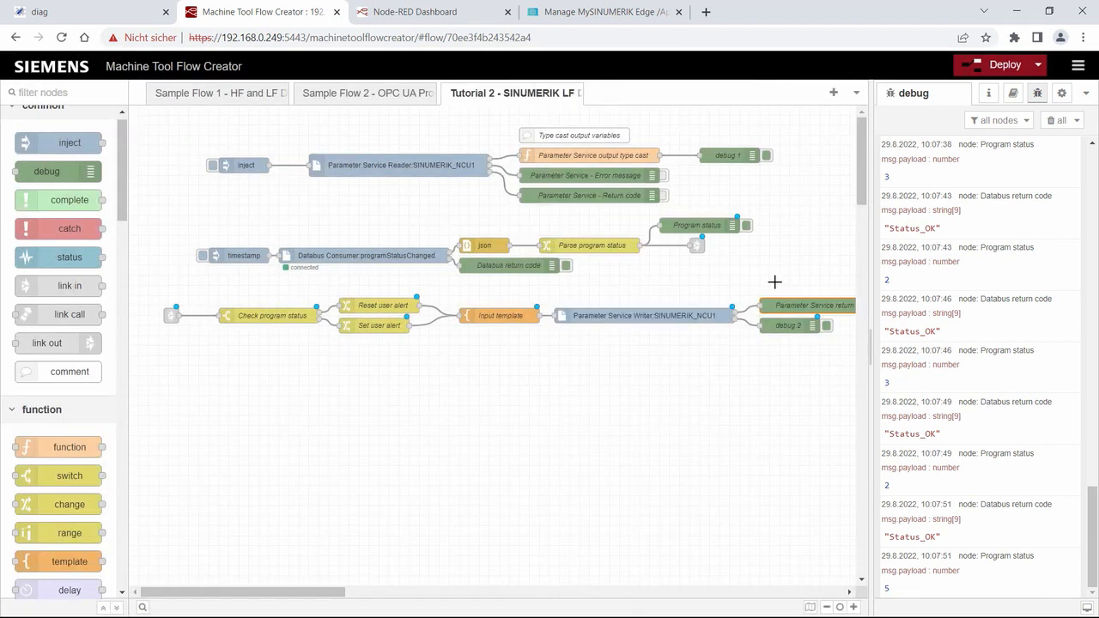
# Step: Name the lower debug node behind the writer "Parameter Service Error message", save it and deploy the flow
pyautogui.doubleClick(780, 327)
pyautogui.moveTo(643, 307); pyautogui.dragTo(591, 301)
pyautogui.write('Parameter Service Err')
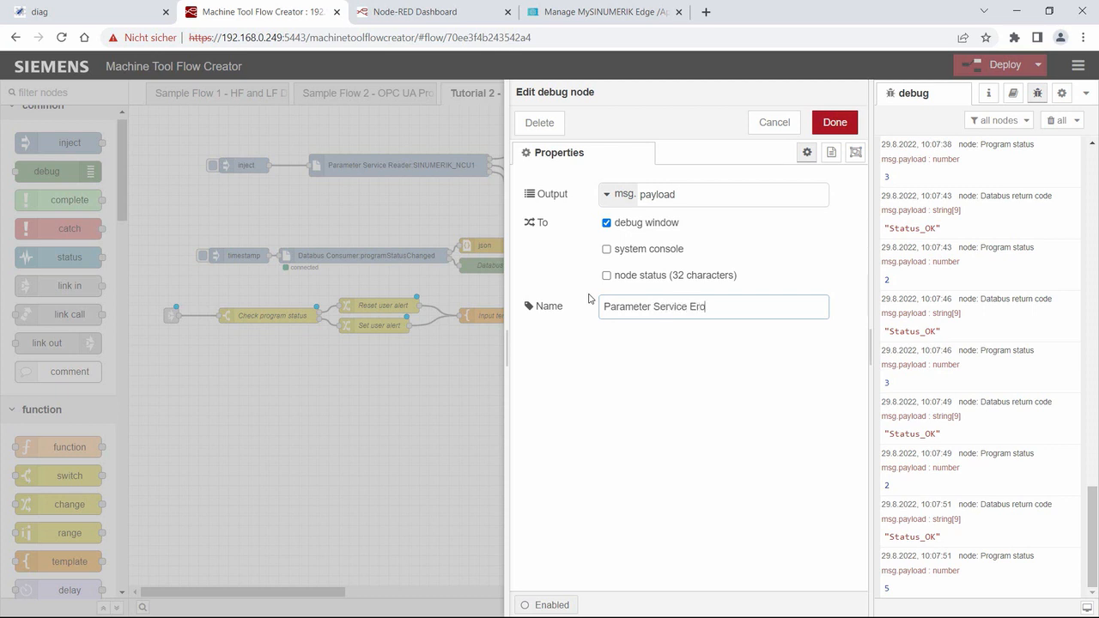
pyautogui.write('or messa')
pyautogui.click(832, 123)
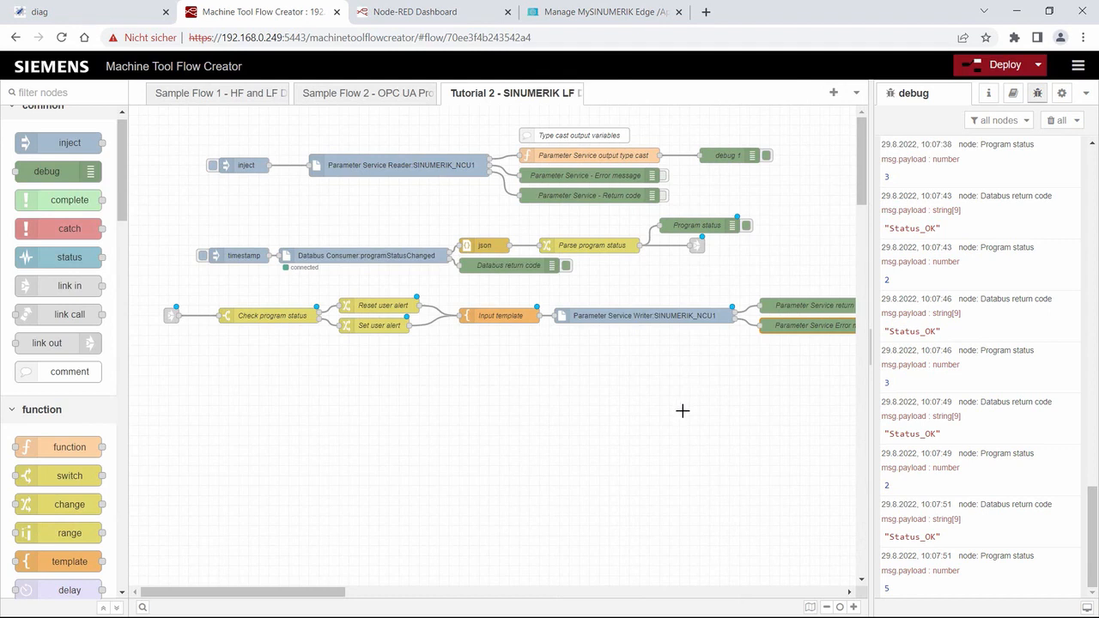
pyautogui.hscroll(5, 683, 410)
pyautogui.hscroll(-5, 683, 410)
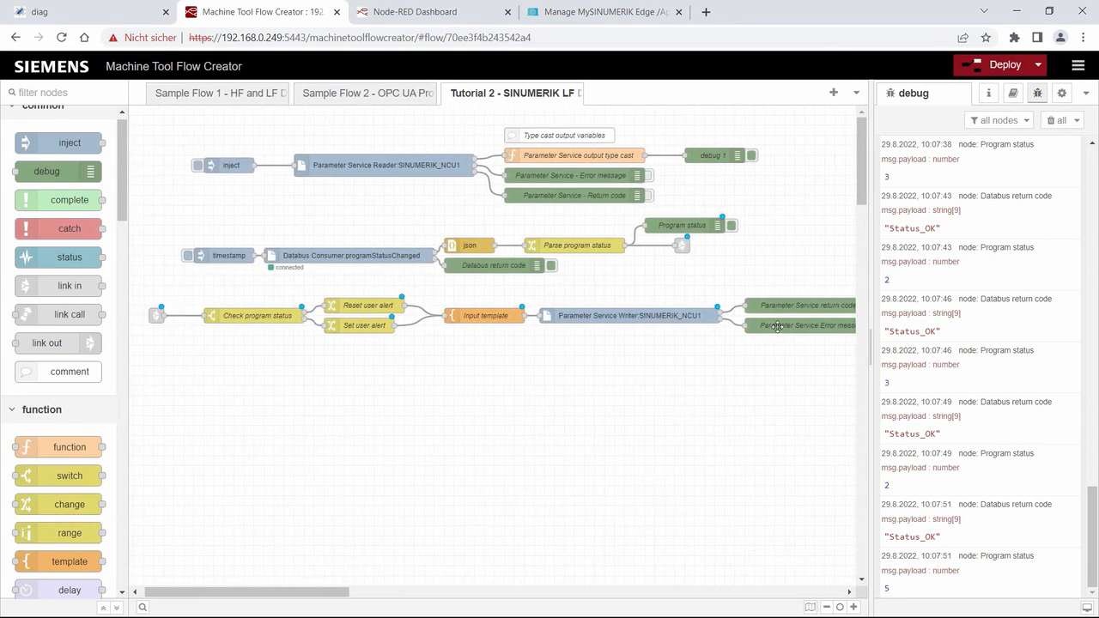
pyautogui.click(971, 77)
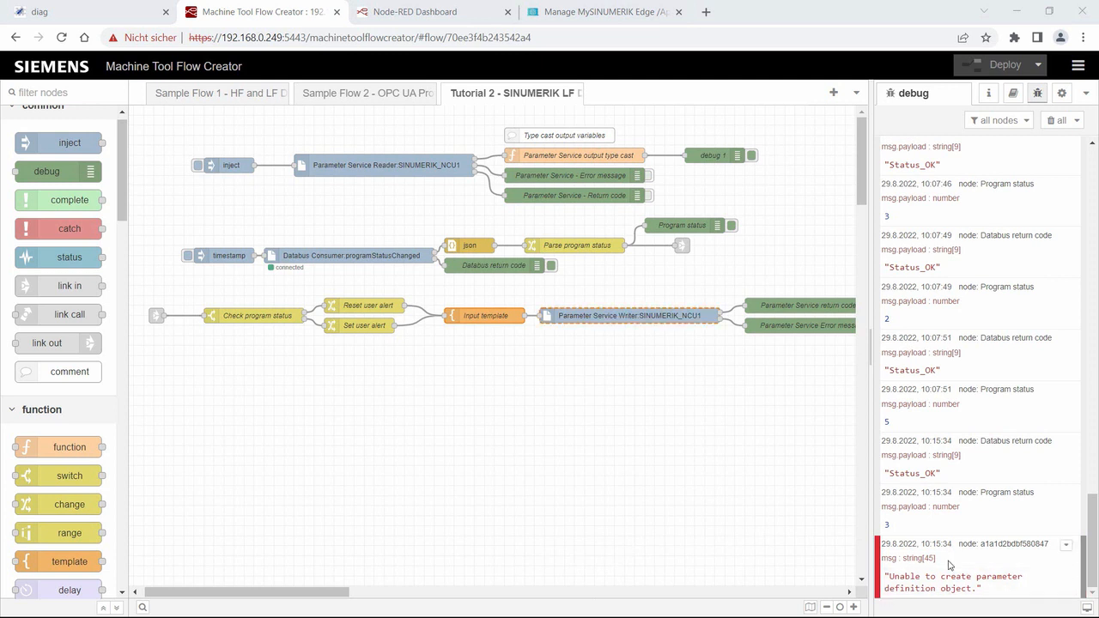
# Step: Set the Input template node's output format to Parsed JSON, save the node and redeploy the flow
pyautogui.doubleClick(509, 315)
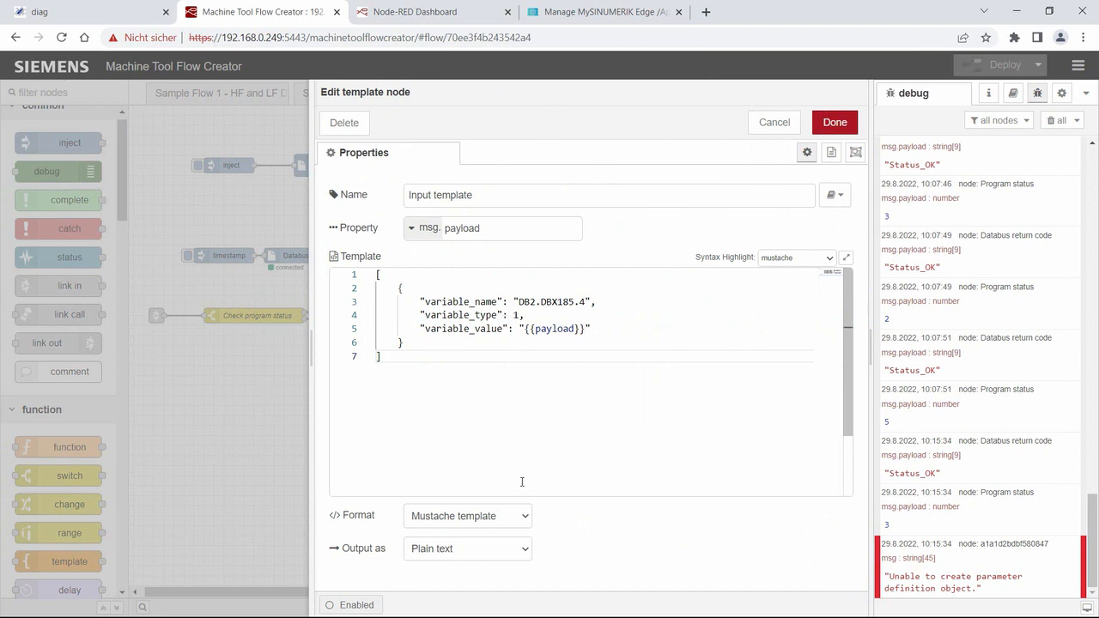
pyautogui.click(508, 555)
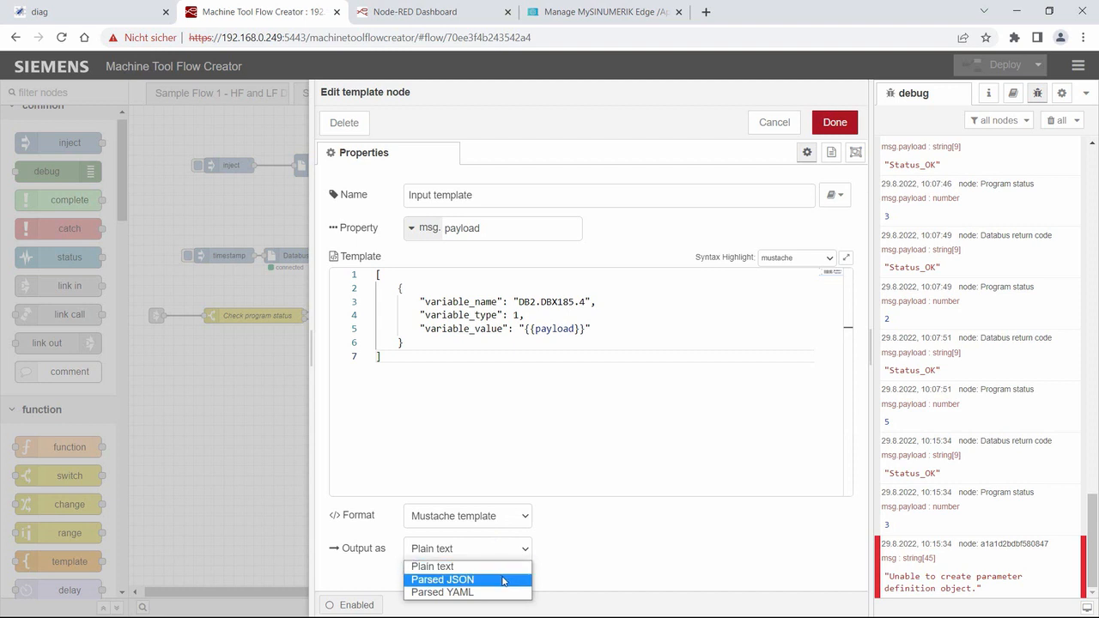
pyautogui.click(502, 581)
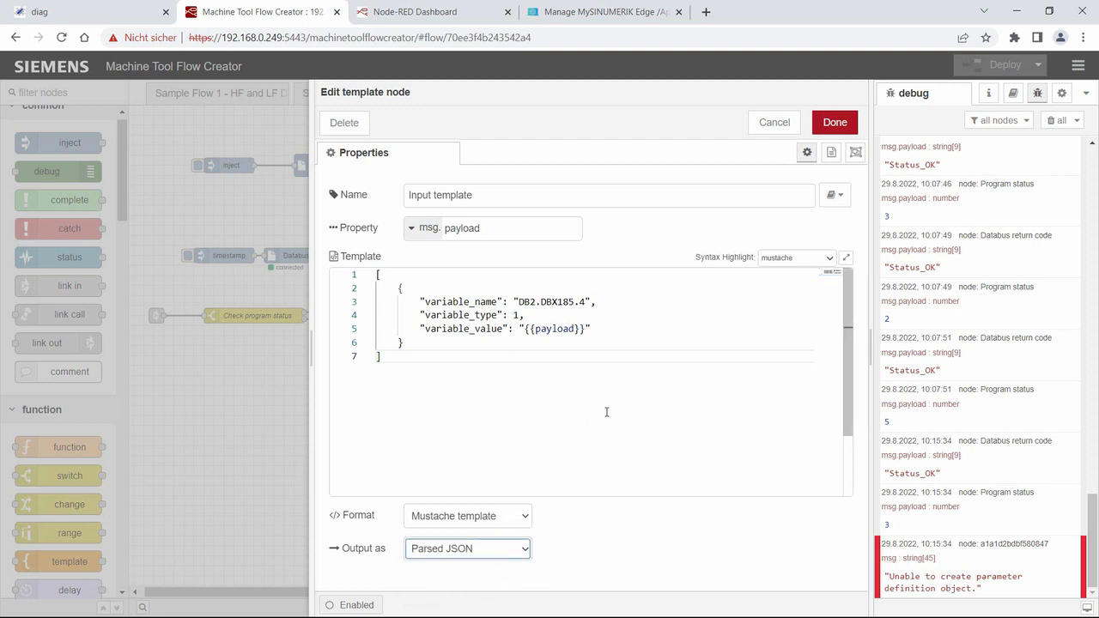
pyautogui.click(827, 121)
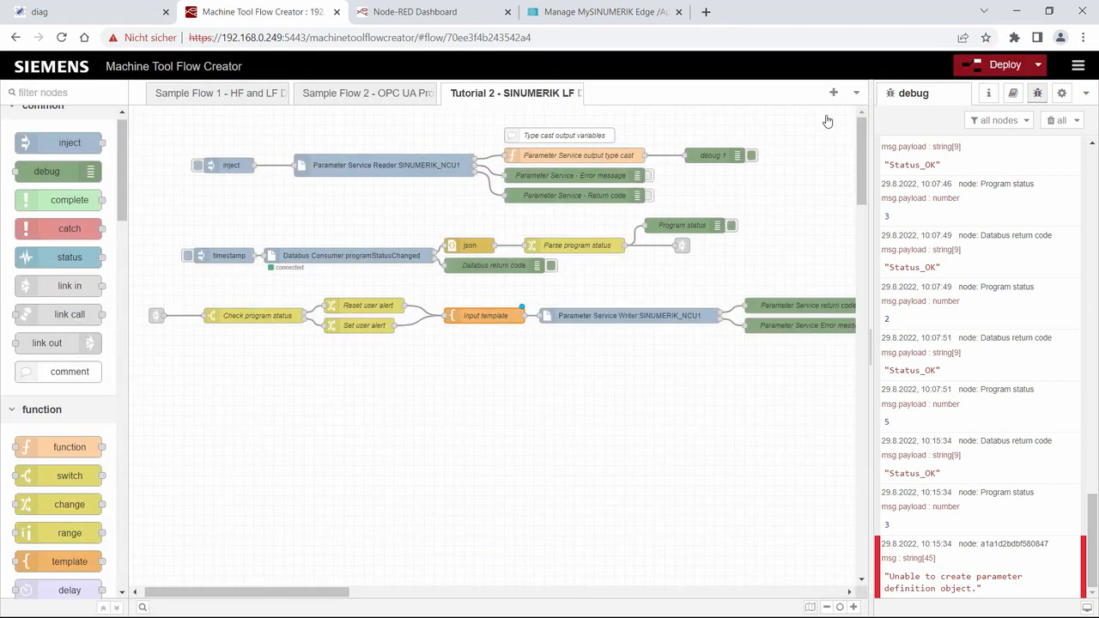
pyautogui.click(971, 65)
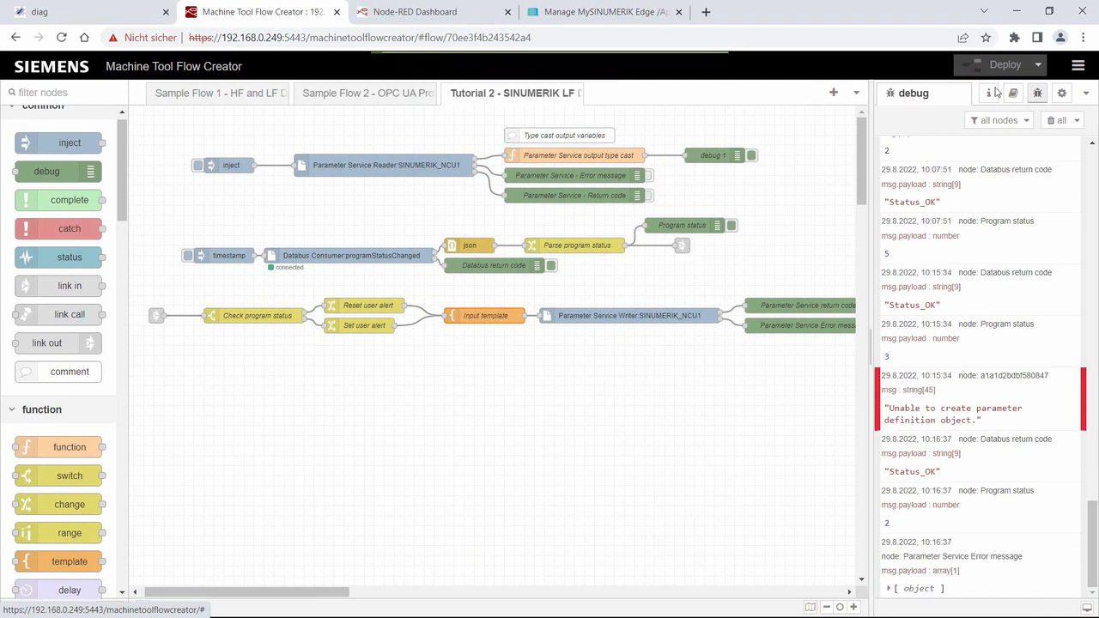
# Step: Expand the Parameter Service Error message arrays and their objects in the debug output to check the return codes
pyautogui.click(934, 589)
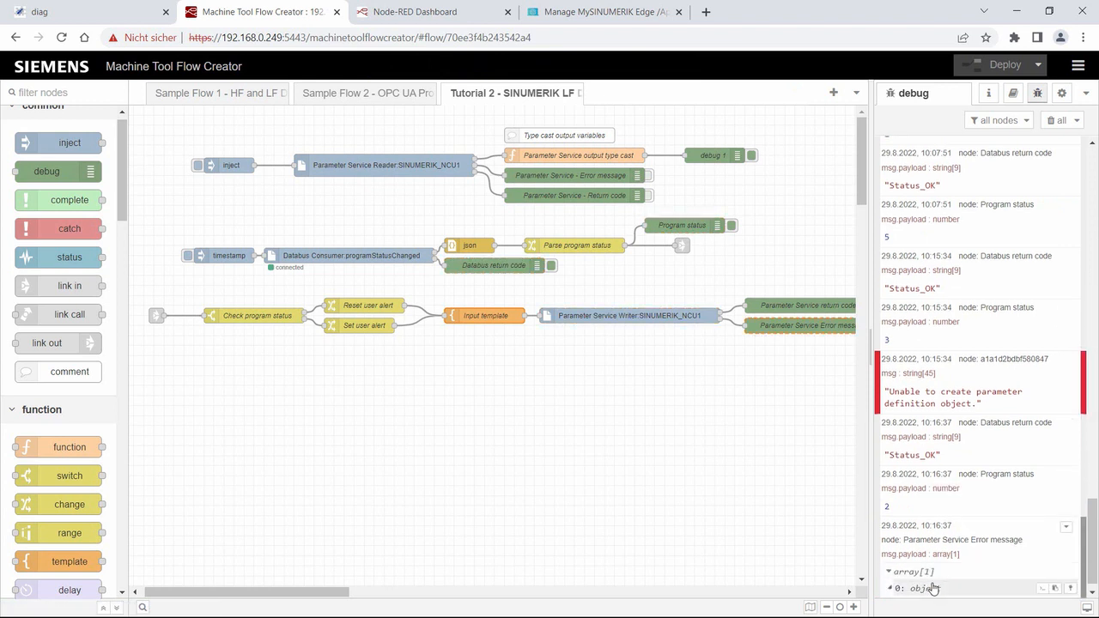
pyautogui.click(934, 588)
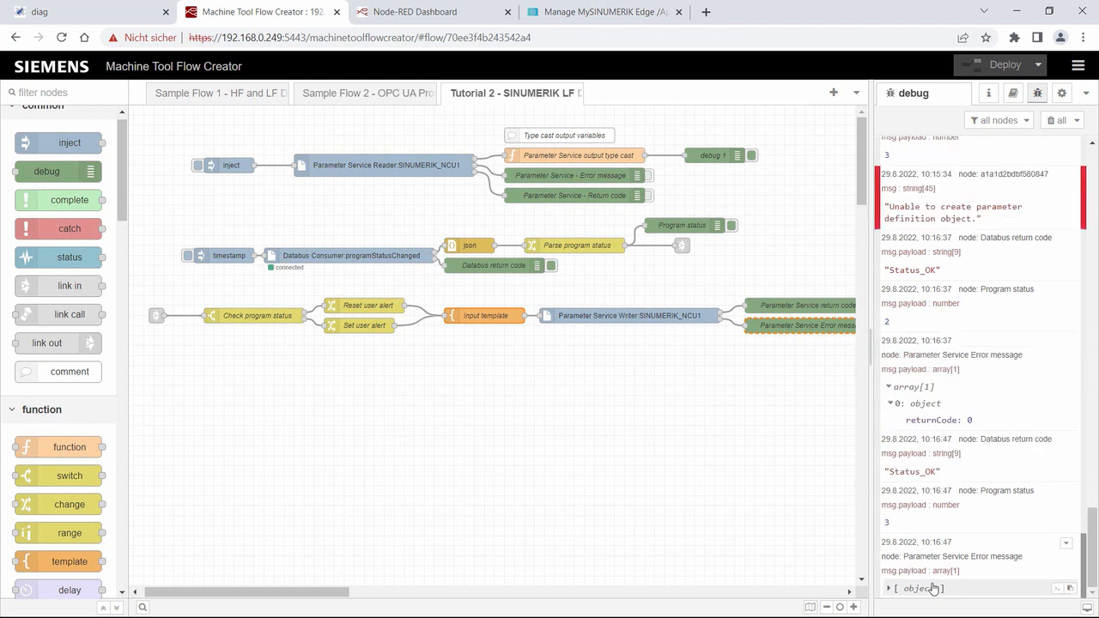
pyautogui.click(933, 588)
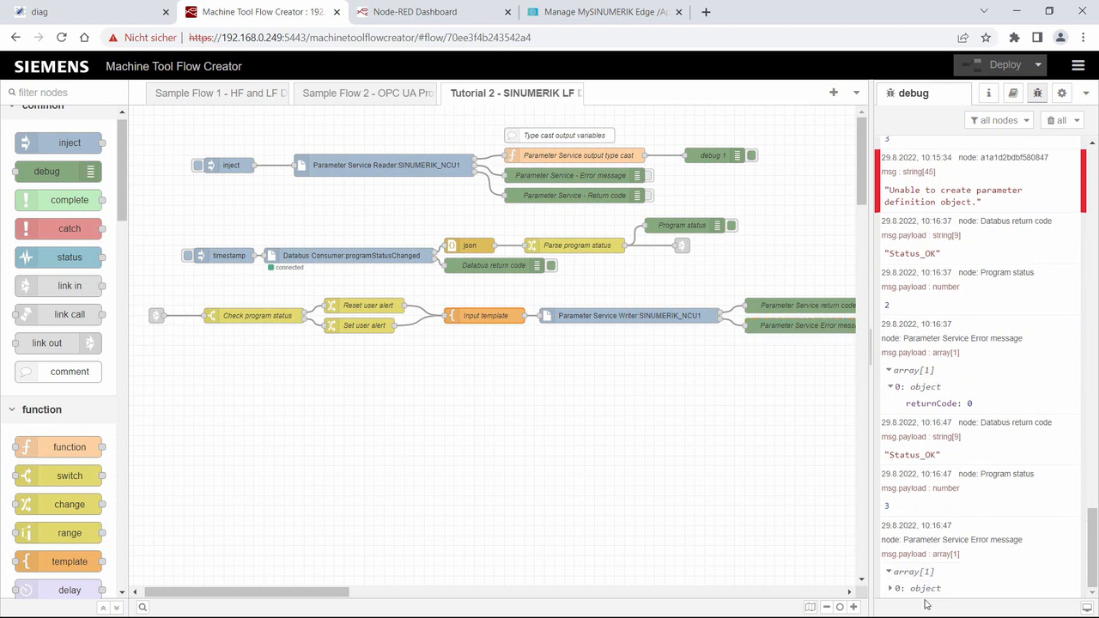
pyautogui.click(925, 590)
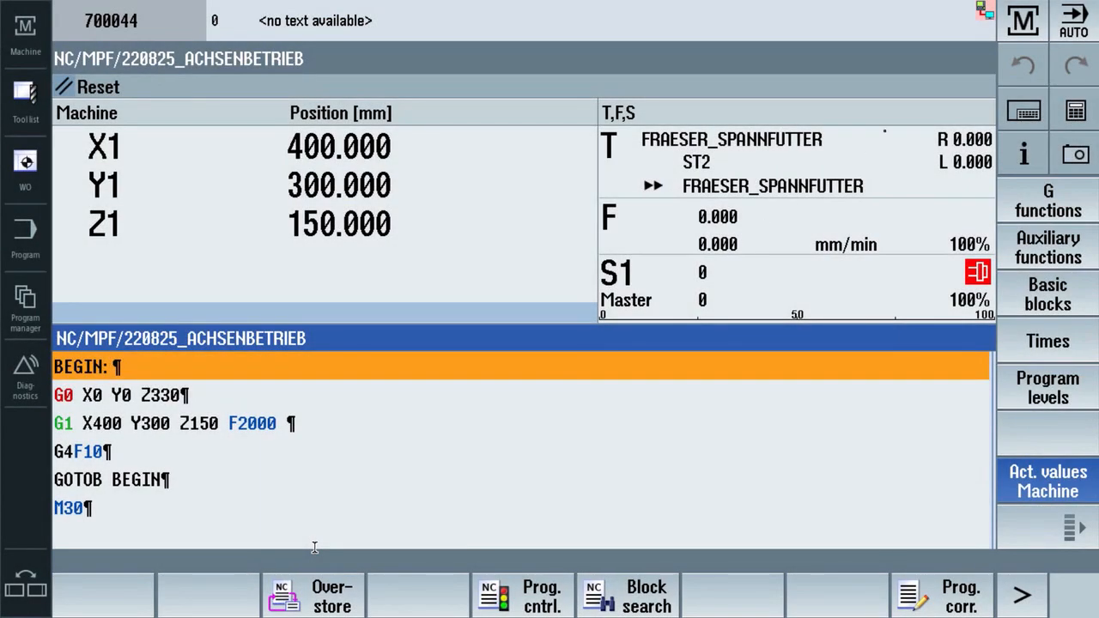
# Step: In SINUMERIK Operate, open the manufacturer PLC alarm texts file (oem_alarms_plc) from the HMI setup for editing
pyautogui.click(1017, 22)
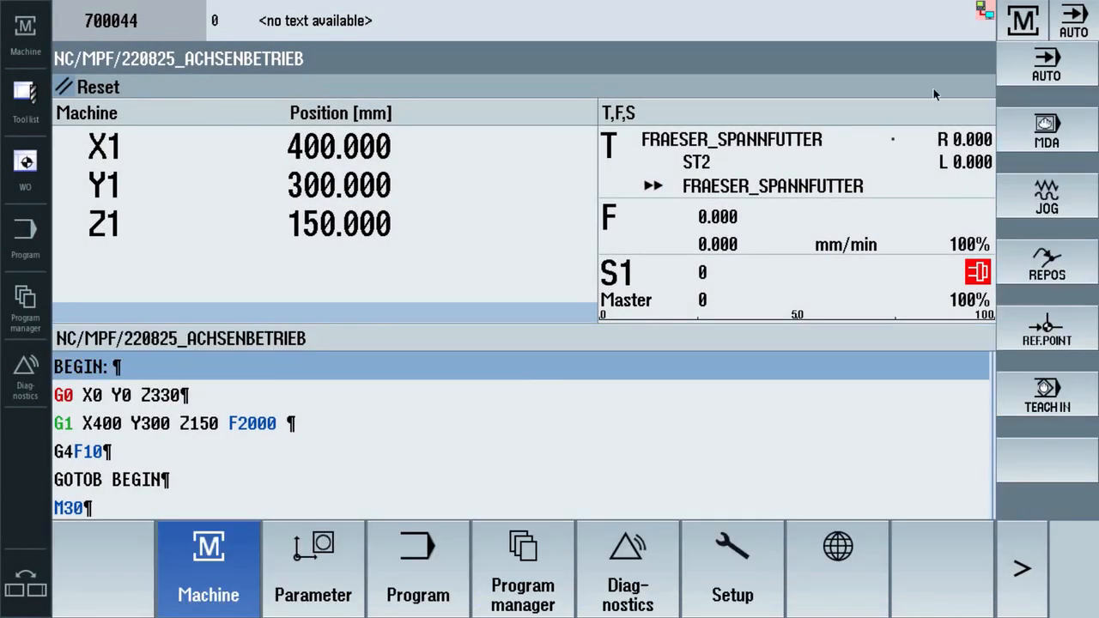
pyautogui.click(711, 573)
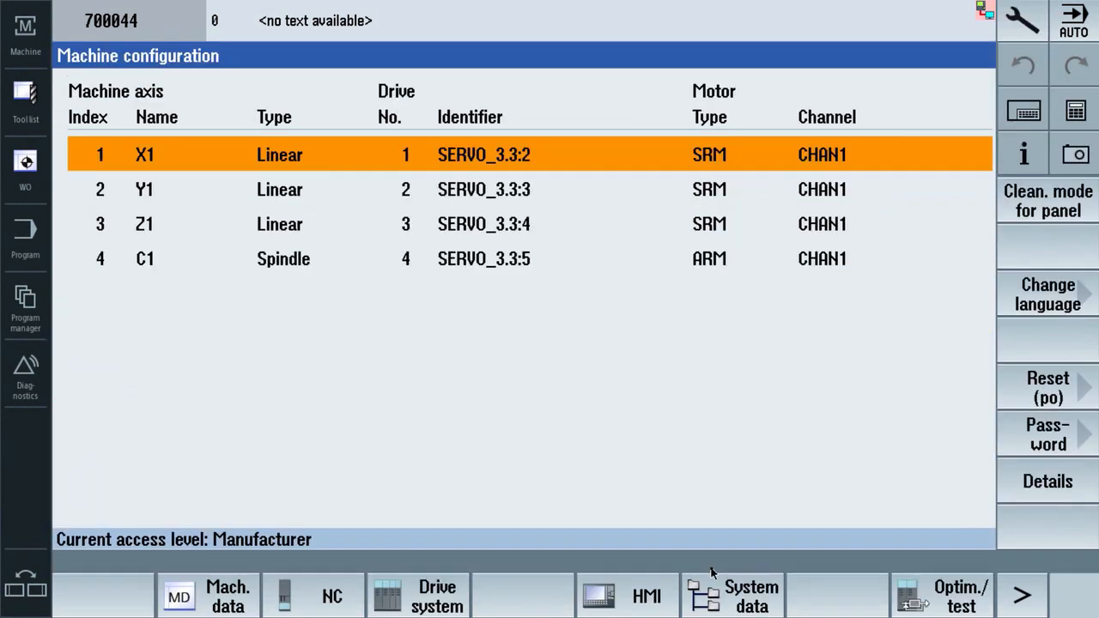
pyautogui.click(639, 608)
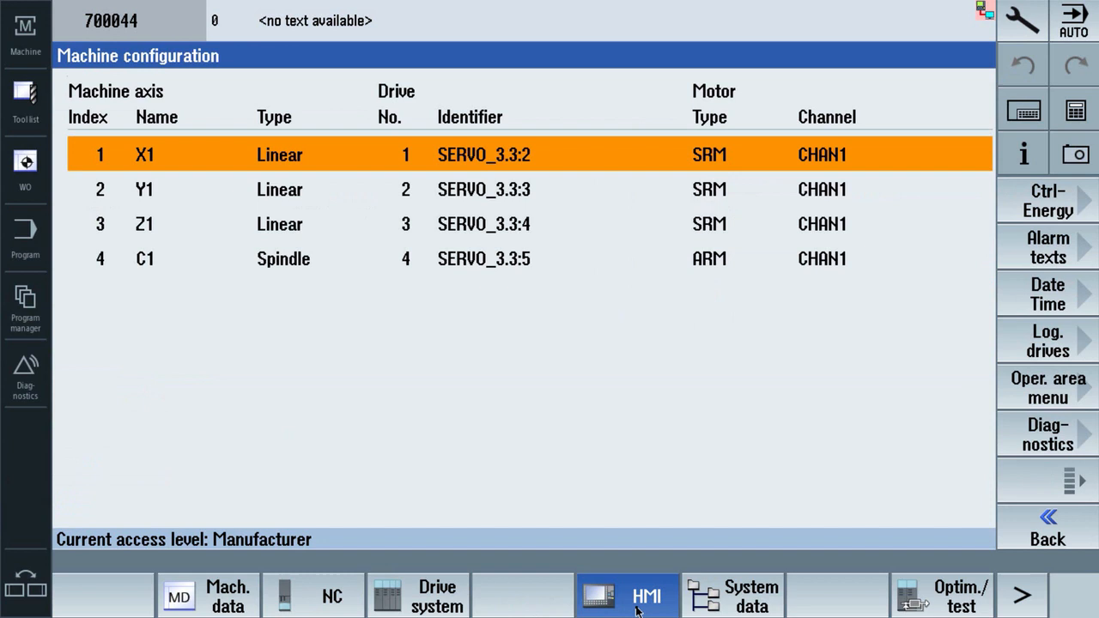
pyautogui.click(1043, 258)
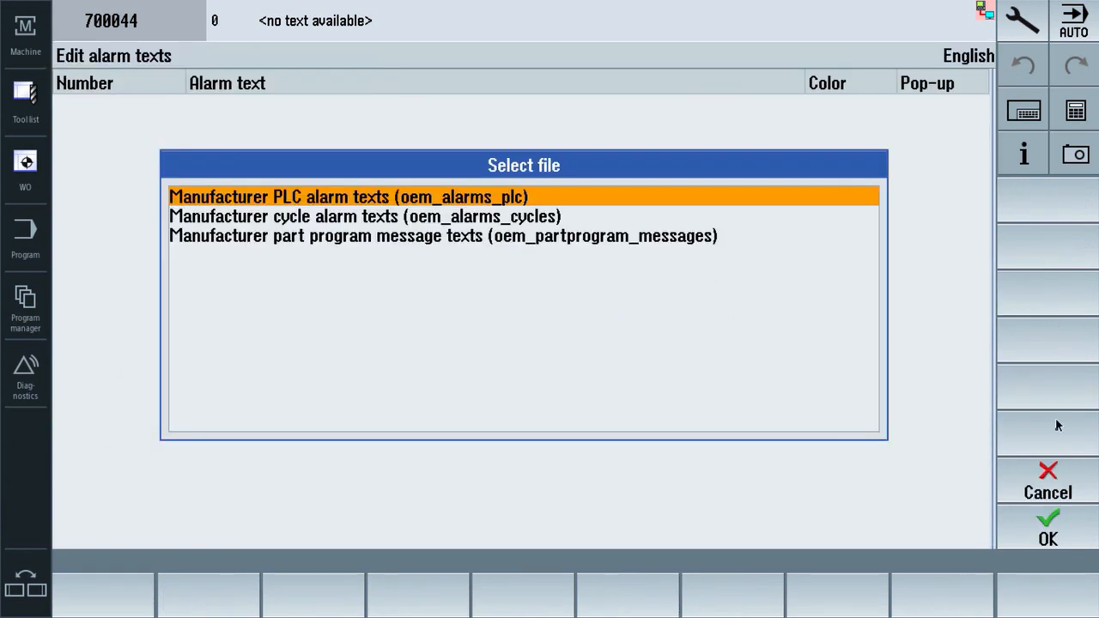
pyautogui.click(1044, 526)
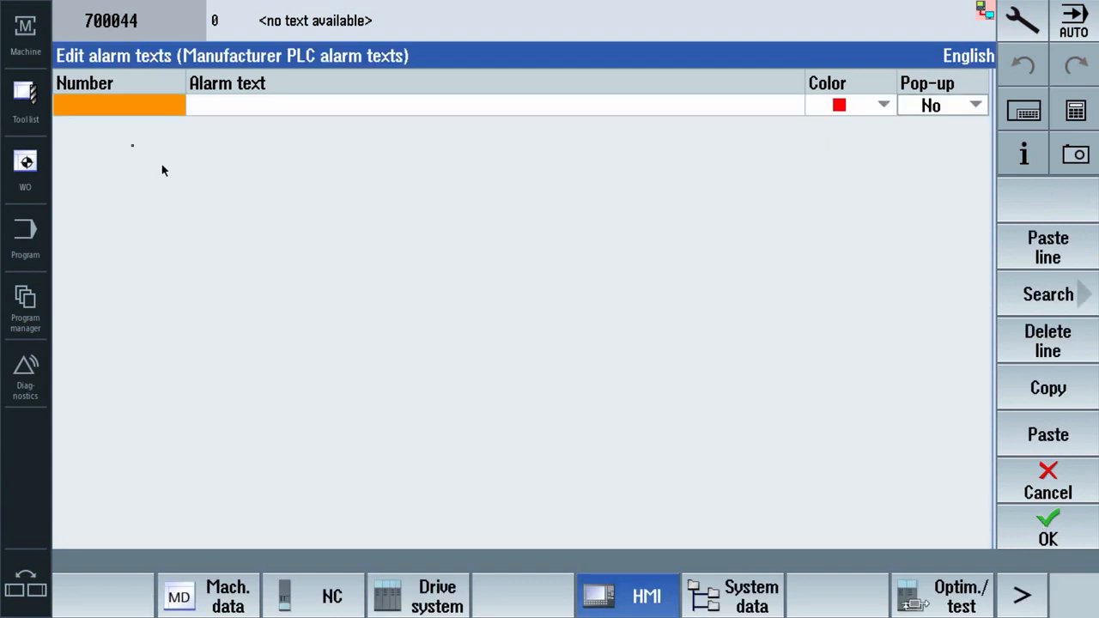
# Step: Add an alarm text entry with number 700044 and the text "Program execution stopped"
pyautogui.click(93, 109)
pyautogui.write('700044')
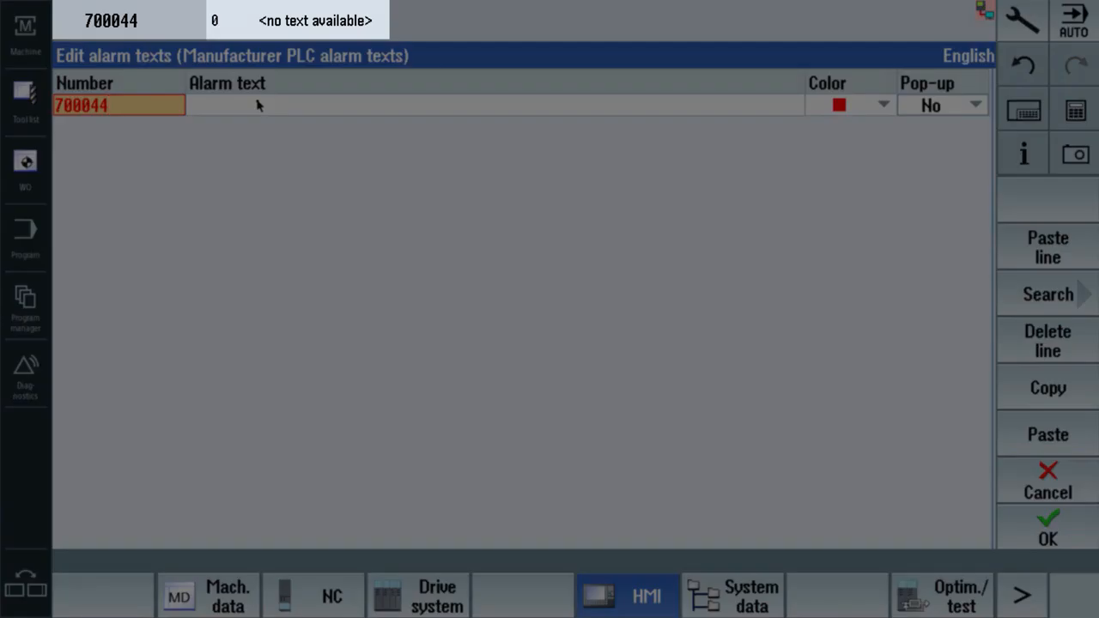
pyautogui.click(257, 102)
pyautogui.write('P')
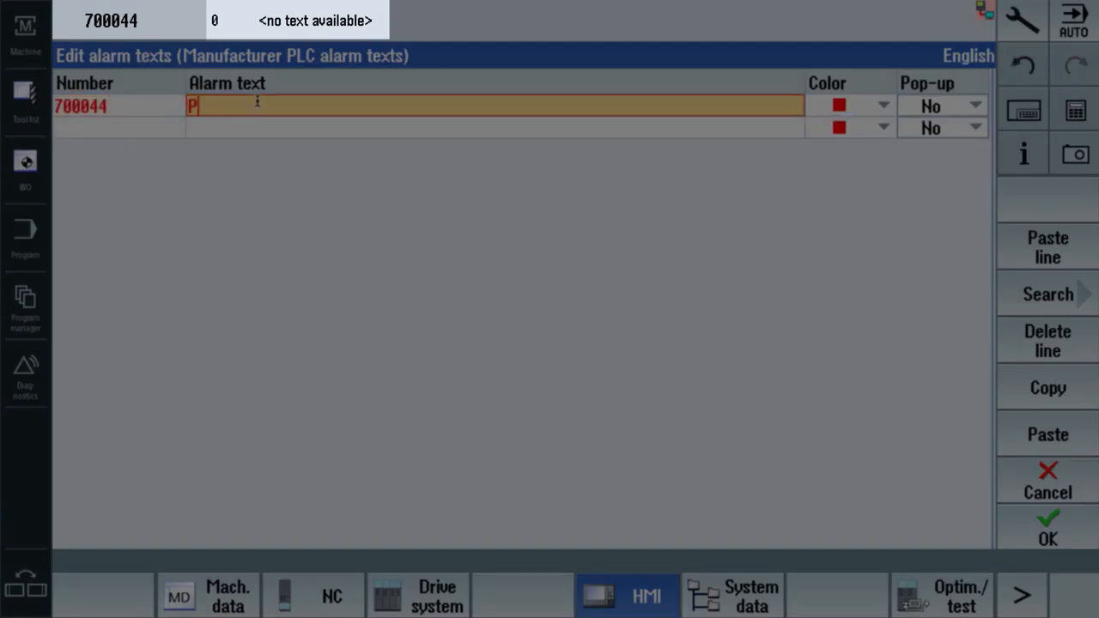
pyautogui.write('rogram execution stopped')
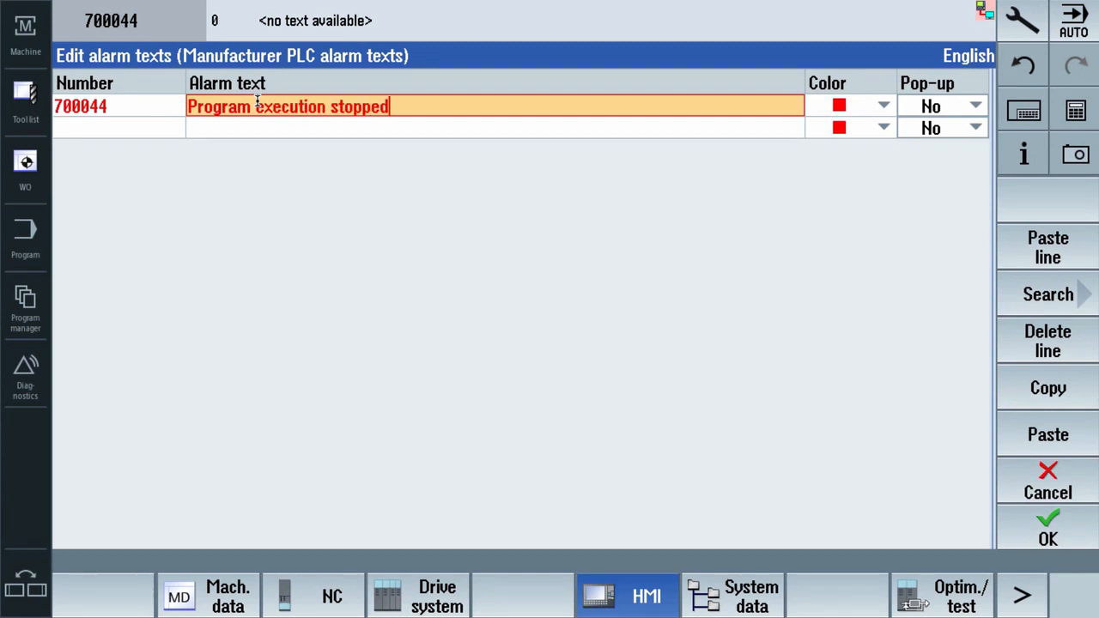
# Step: Set the colour of alarm 700044 to black, then save the alarm texts and acknowledge the notice
pyautogui.click(838, 107)
pyautogui.click(842, 108)
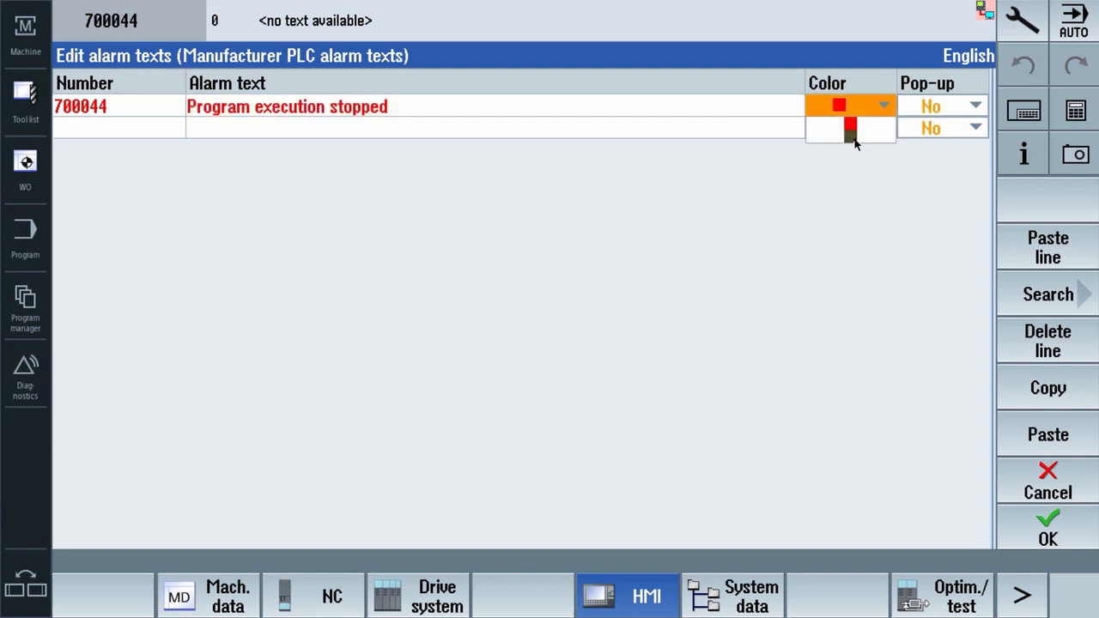
pyautogui.click(854, 137)
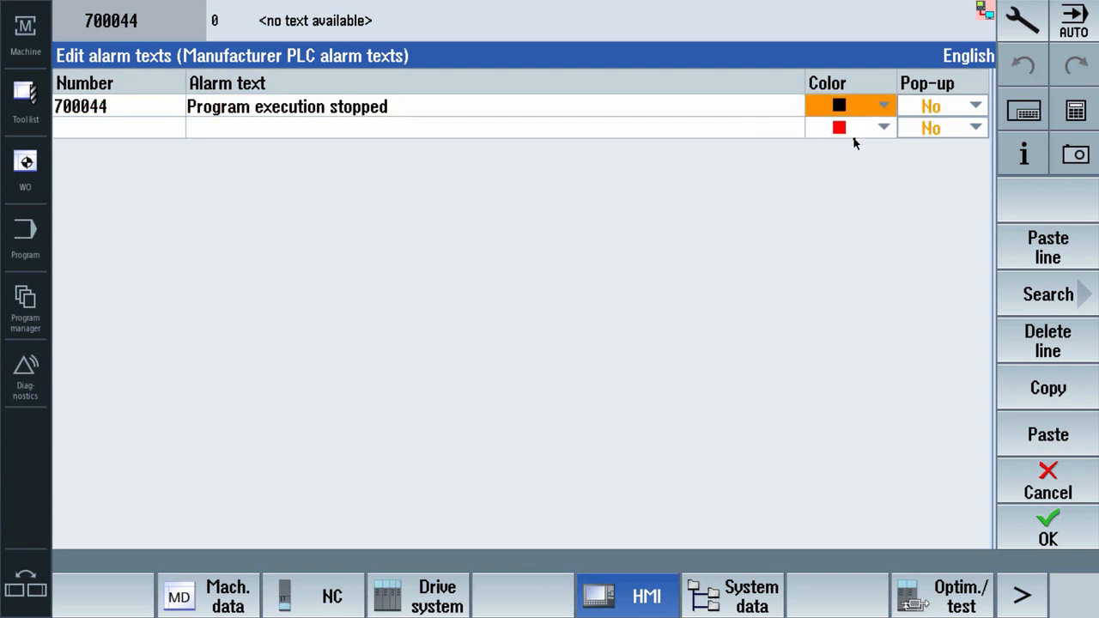
pyautogui.click(1041, 550)
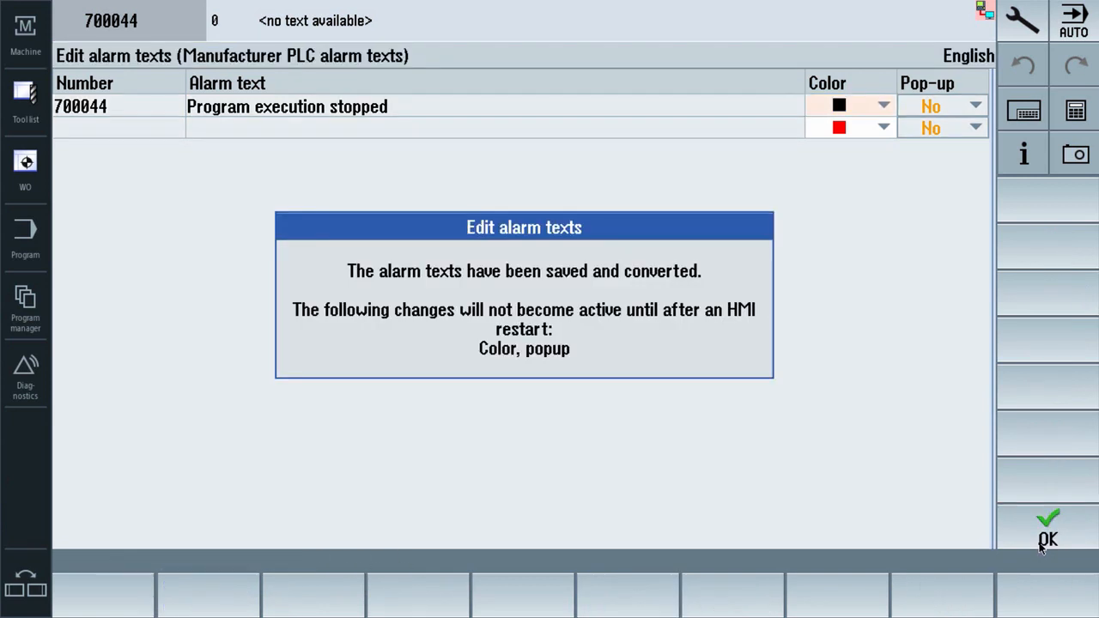
pyautogui.click(1036, 543)
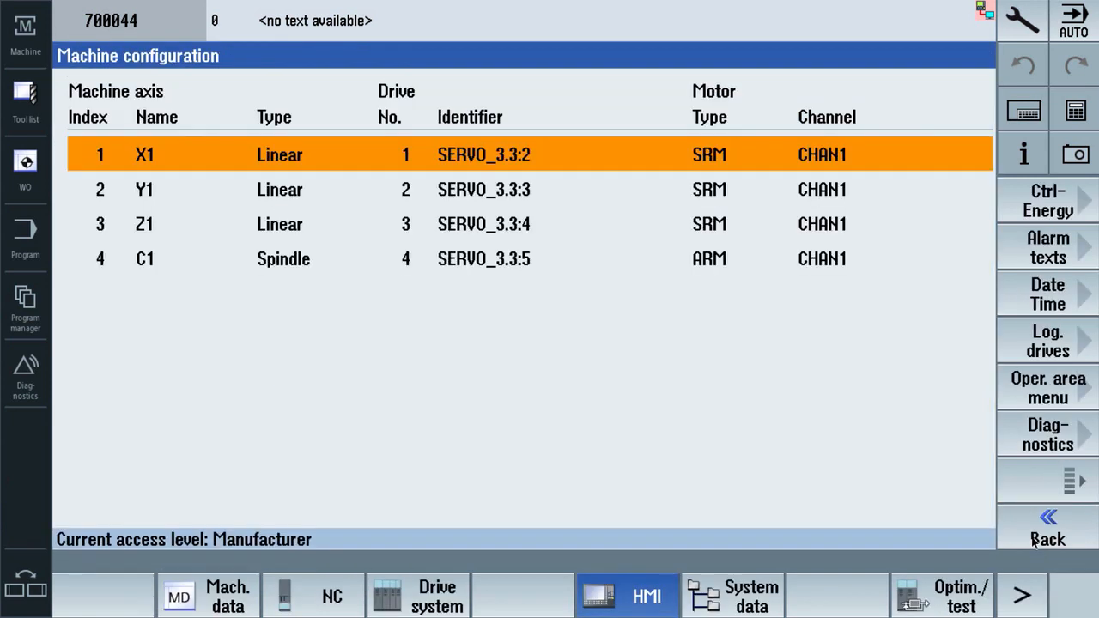
# Step: Reboot the HMI to activate the changed alarm texts
pyautogui.click(1022, 10)
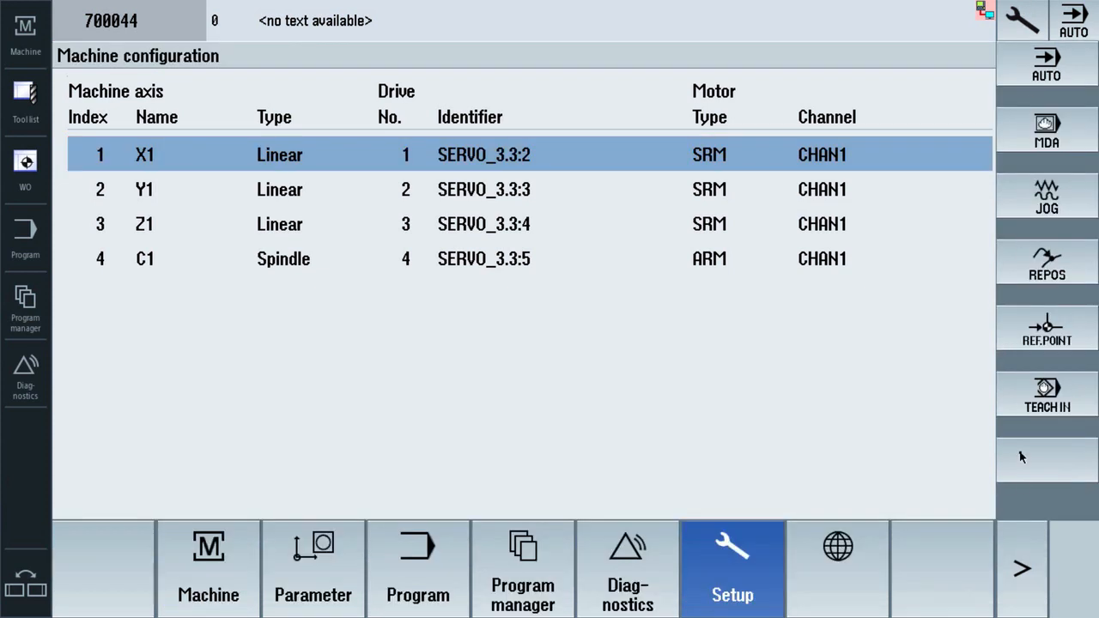
pyautogui.click(1022, 578)
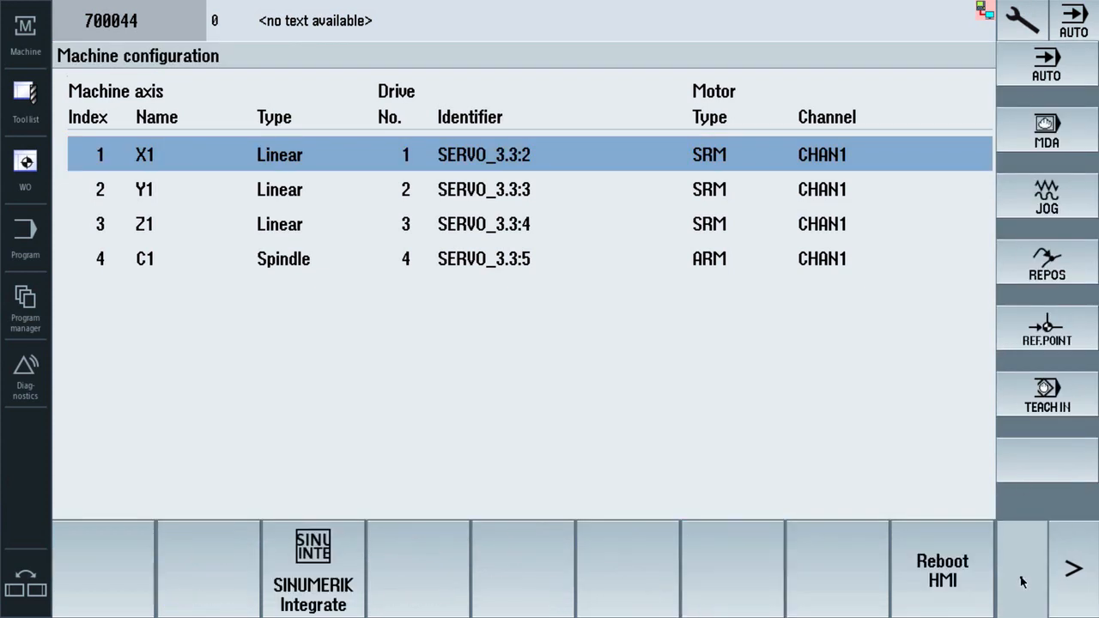
pyautogui.click(969, 576)
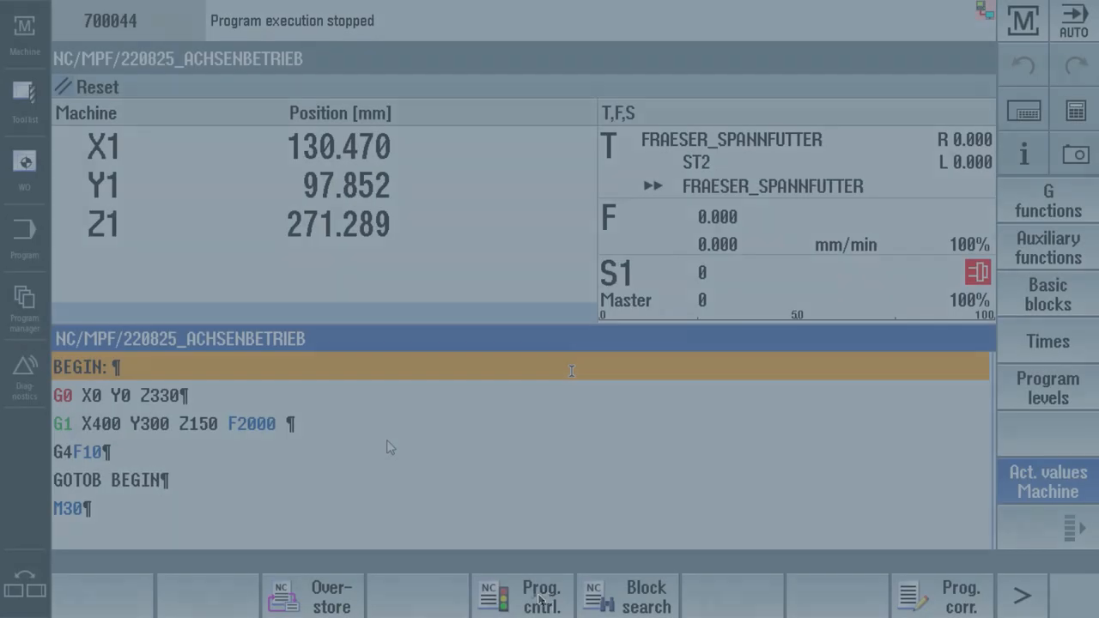